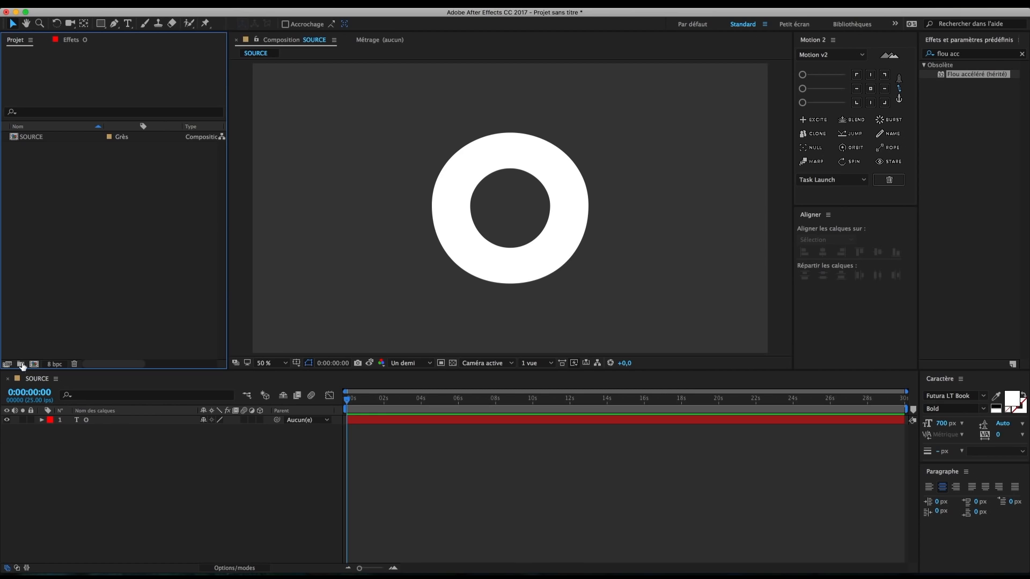
# Step: Create a project folder named Compositions and move the SOURCE composition into it
pyautogui.click(21, 366)
pyautogui.write('Compositi')
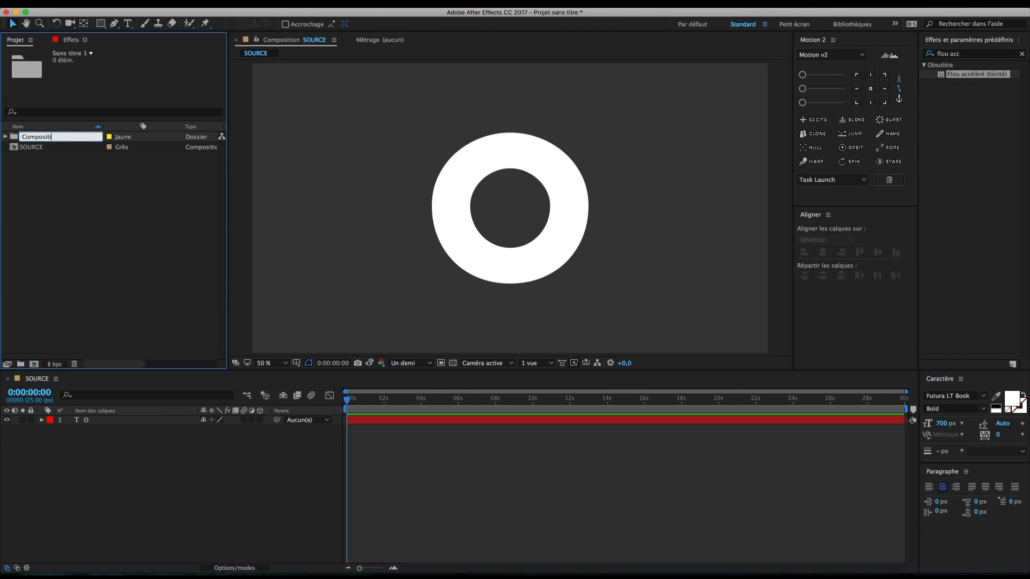
pyautogui.write('ons')
pyautogui.press('Return')
pyautogui.moveTo(32, 147); pyautogui.dragTo(39, 139)
# Step: Create a 1920 × 1080 composition named FRACTAL at 25 fps, 30 seconds long
pyautogui.hotkey('ctrl', 'n')
pyautogui.write('Fra')
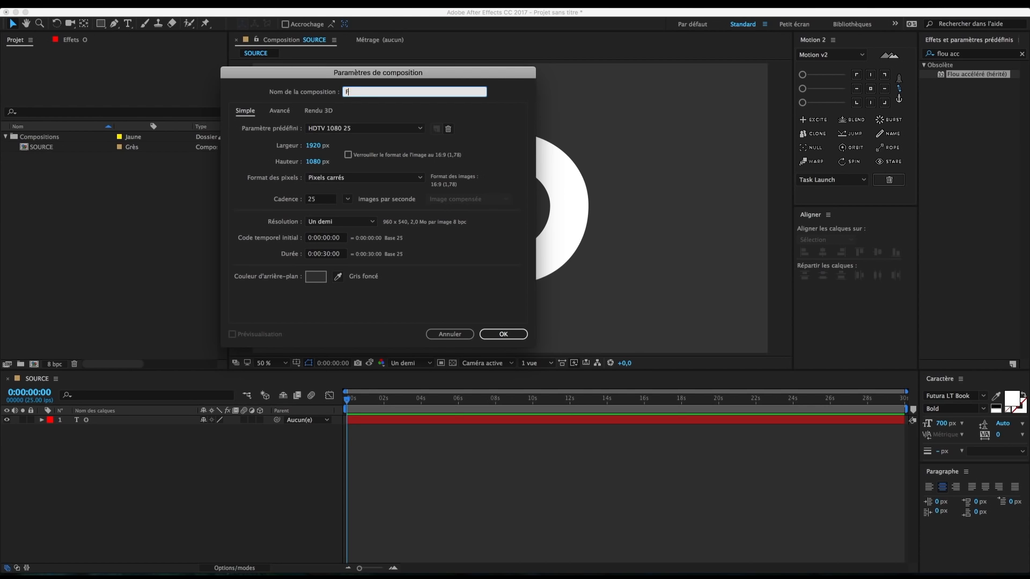
pyautogui.press('Return')
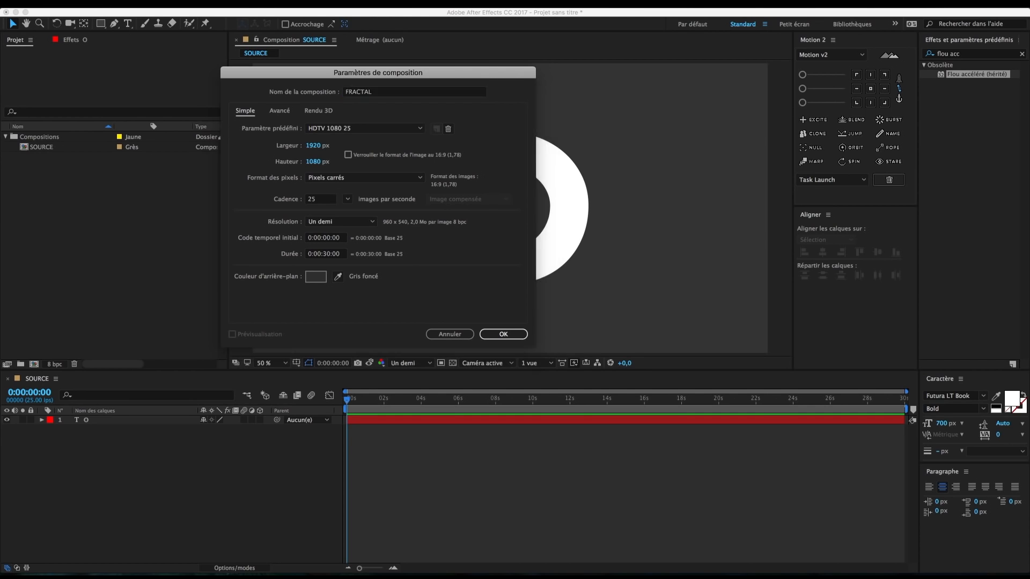
# Step: Add a white 1920 × 1080 solid named Fractal to the FRACTAL composition
pyautogui.hotkey('ctrl', 'y')
pyautogui.write('Fractal')
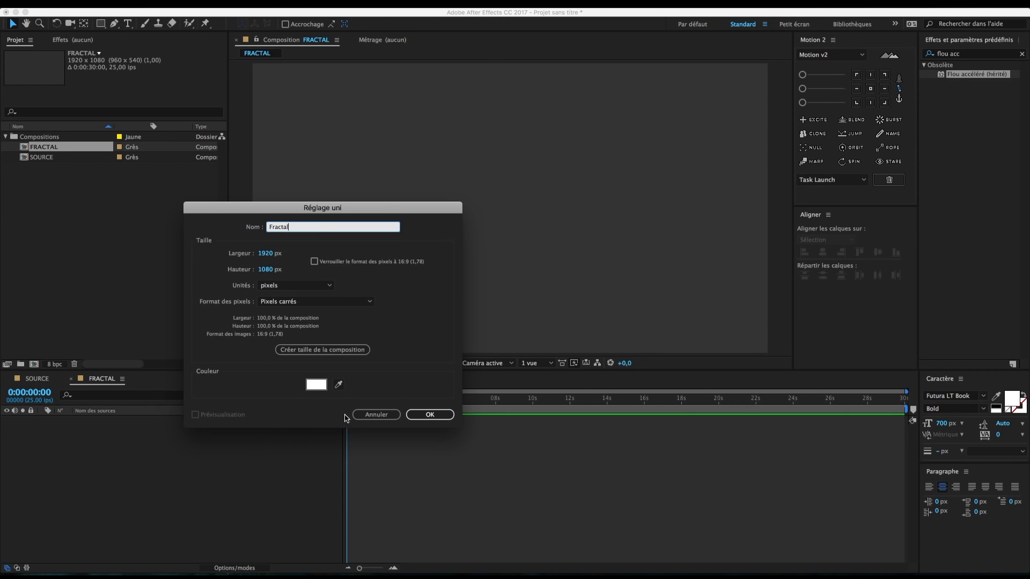
pyautogui.press('Return')
# Step: Apply the Bruit fractal effect to the Fractal solid and set its fractal type to Max
pyautogui.click(965, 54)
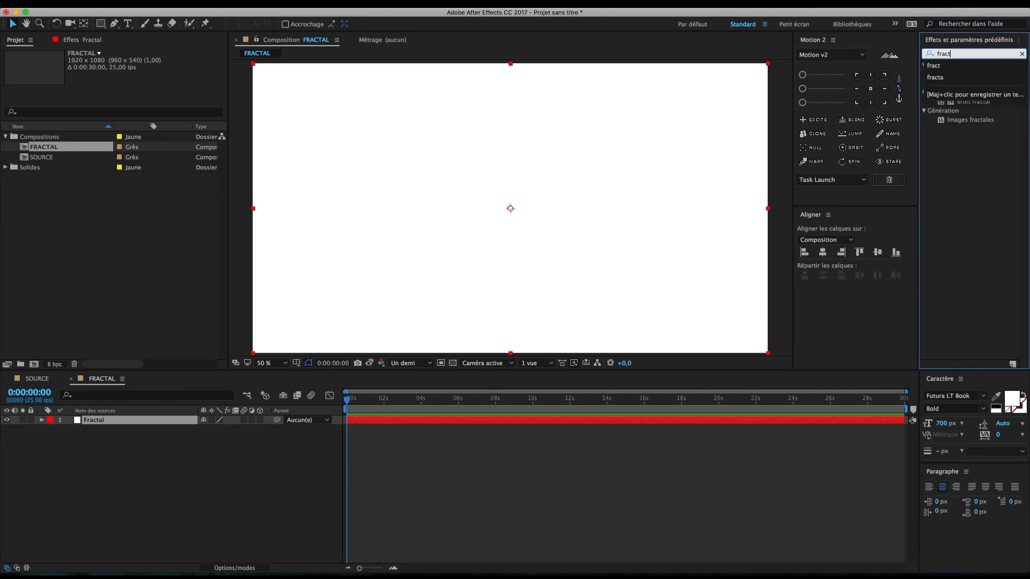
pyautogui.write('fract')
pyautogui.doubleClick(973, 101)
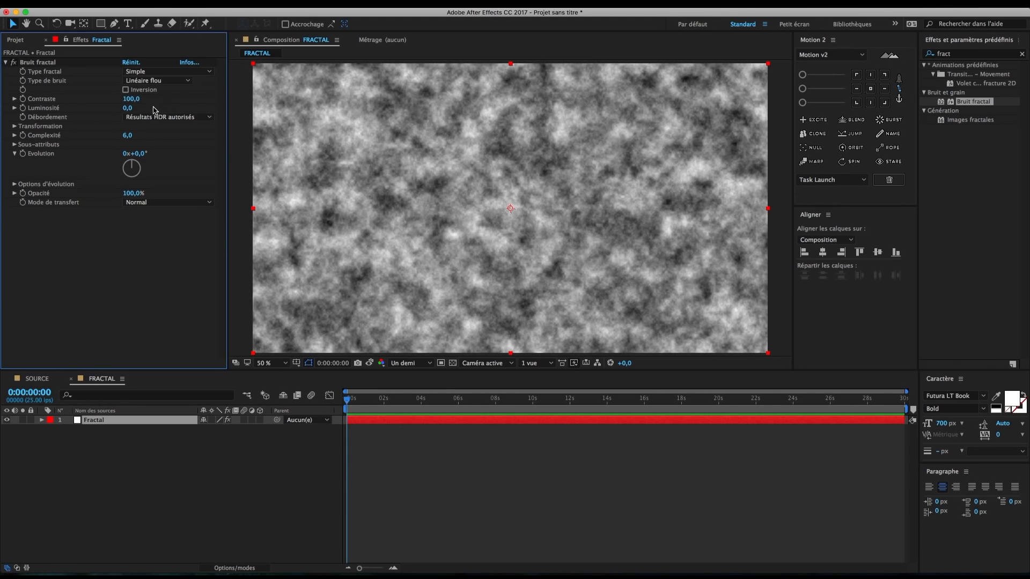
pyautogui.click(145, 71)
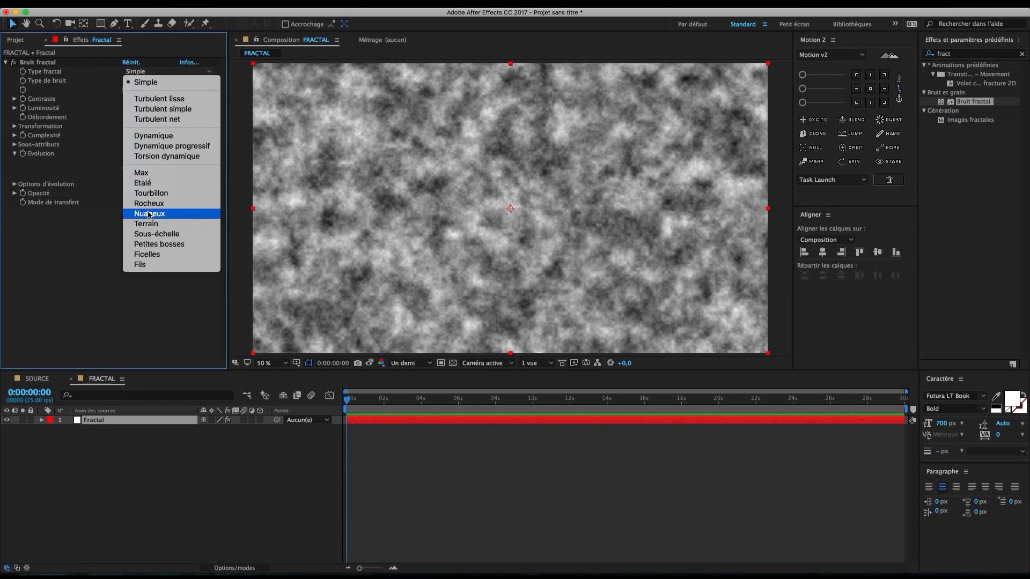
pyautogui.click(160, 173)
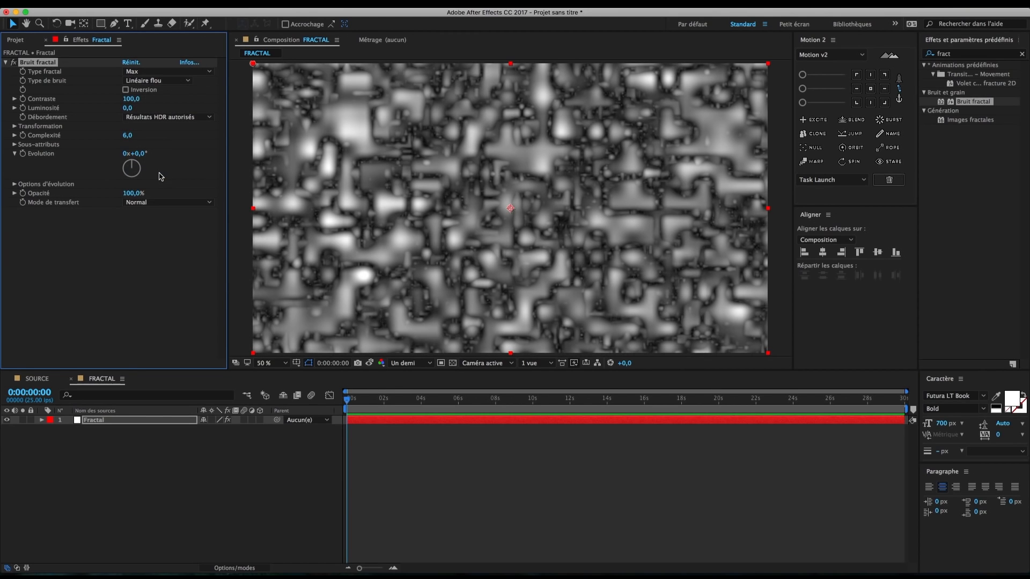
# Step: Set the fractal noise contrast to 289 and its brightness to 40
pyautogui.moveTo(131, 99); pyautogui.dragTo(197, 107)
pyautogui.moveTo(128, 108)
pyautogui.mouseDown()
pyautogui.moveTo(155, 98)
pyautogui.moveTo(140, 99)
pyautogui.mouseUp()
pyautogui.click(128, 109)
pyautogui.write('40')
pyautogui.press('Return')
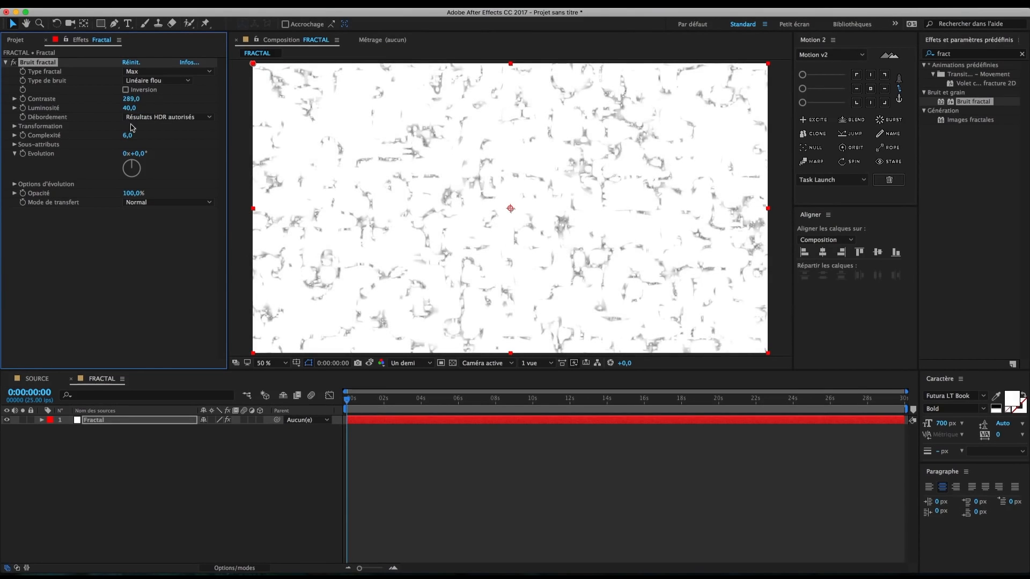
# Step: Set the fractal noise complexity to 1.2 and its uniform scale to 150
pyautogui.click(127, 135)
pyautogui.write('1')
pyautogui.press('Return')
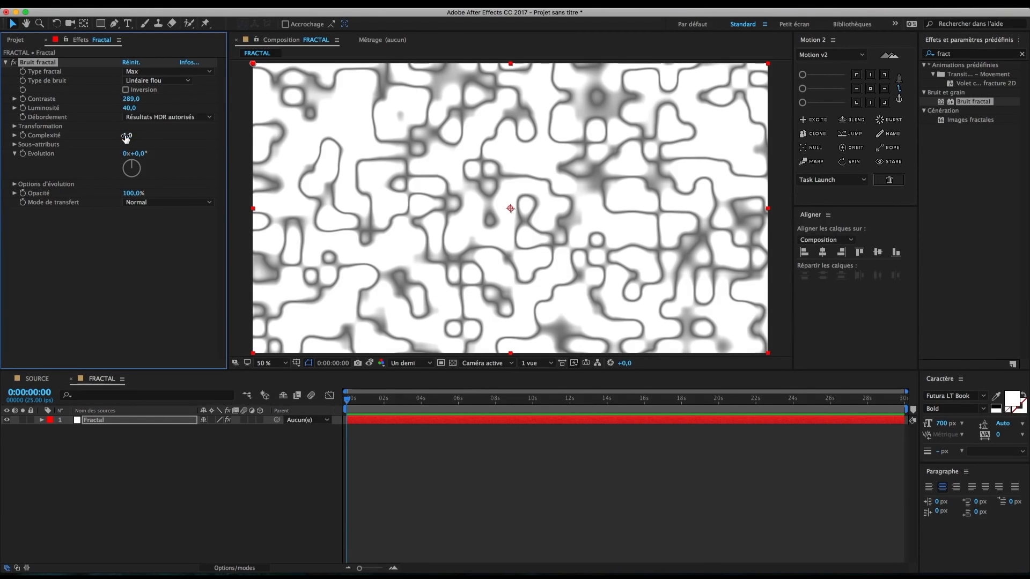
pyautogui.moveTo(127, 137); pyautogui.dragTo(134, 136)
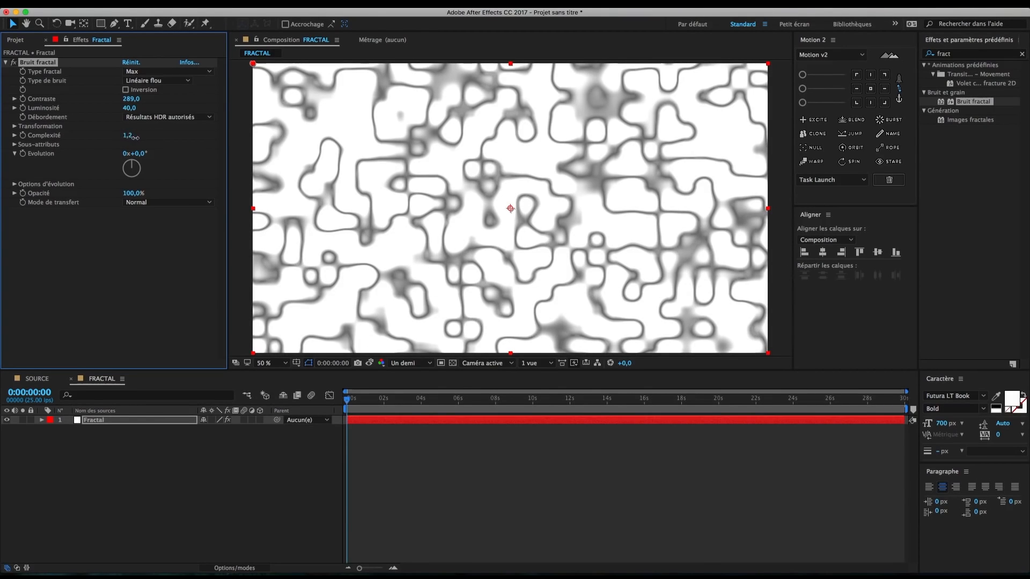
pyautogui.click(15, 126)
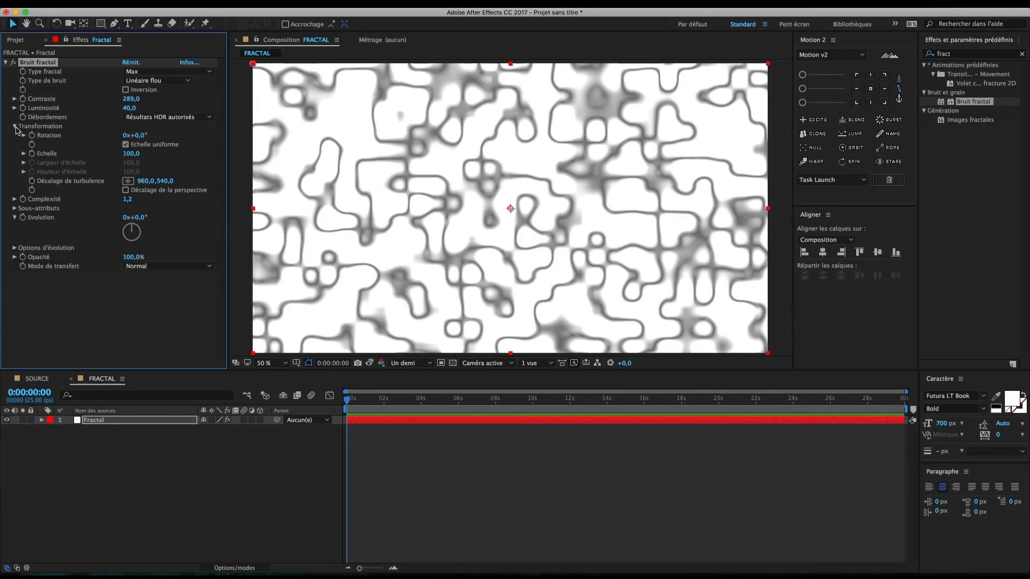
pyautogui.moveTo(133, 154); pyautogui.dragTo(159, 154)
pyautogui.click(133, 154)
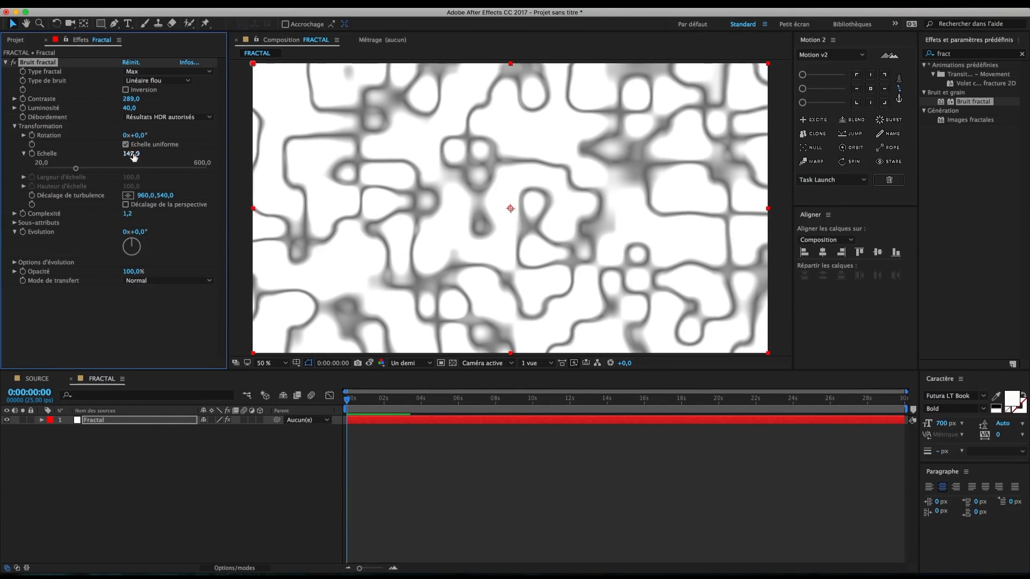
pyautogui.write('150')
pyautogui.press('Return')
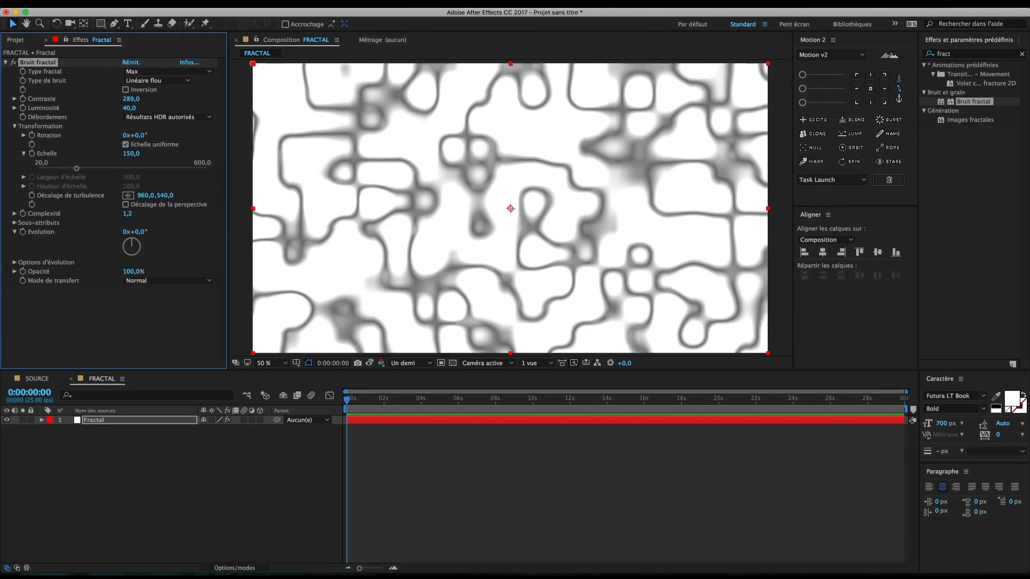
# Step: Drive the noise's turbulence offset with the expression time*[100,-200] and preview the motion up to 0:00:03:17
pyautogui.keyDown('alt'); pyautogui.click(32, 196); pyautogui.keyUp('alt')
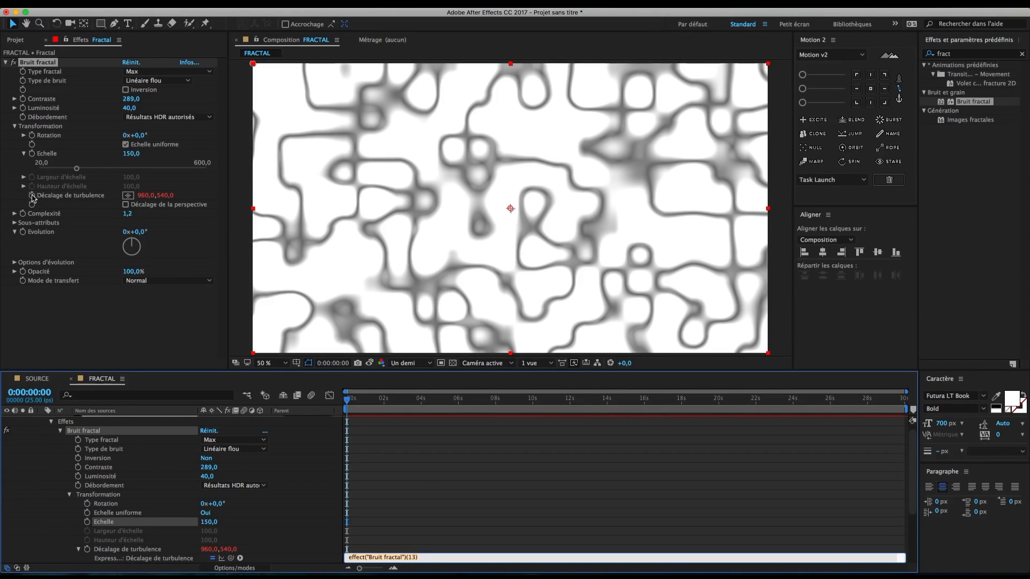
pyautogui.write('time')
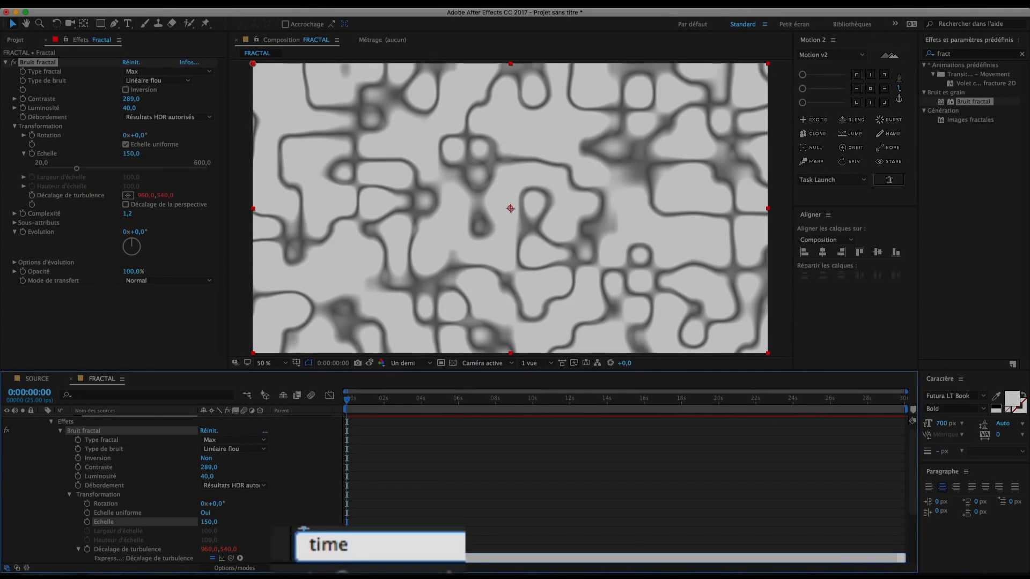
pyautogui.write('*[100,')
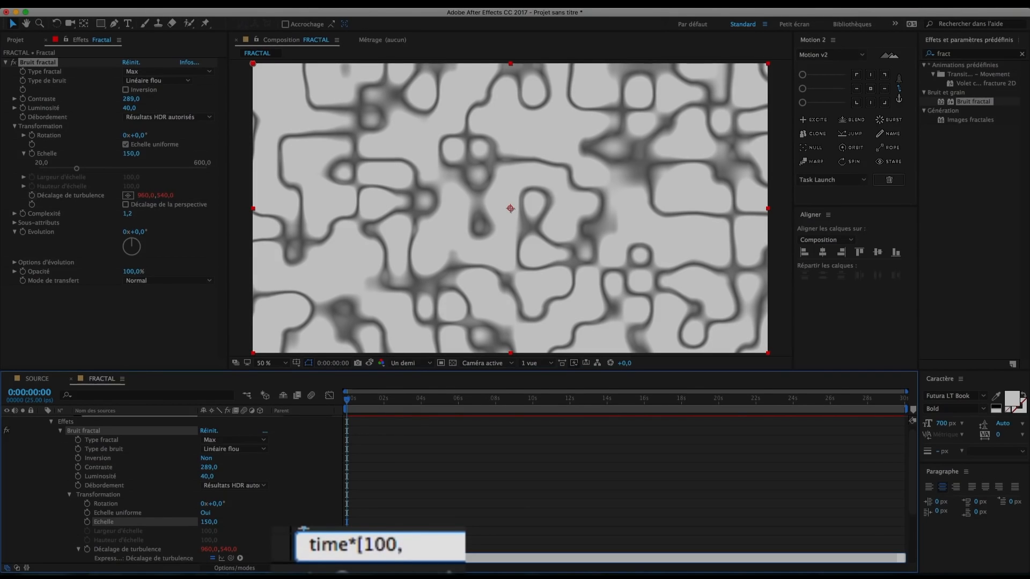
pyautogui.write('-200]')
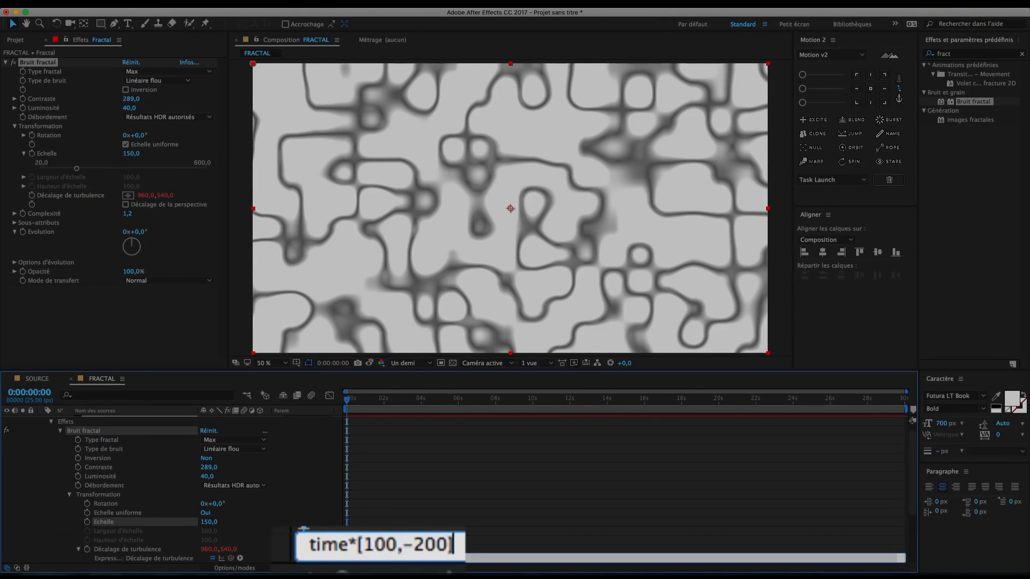
pyautogui.click(403, 497)
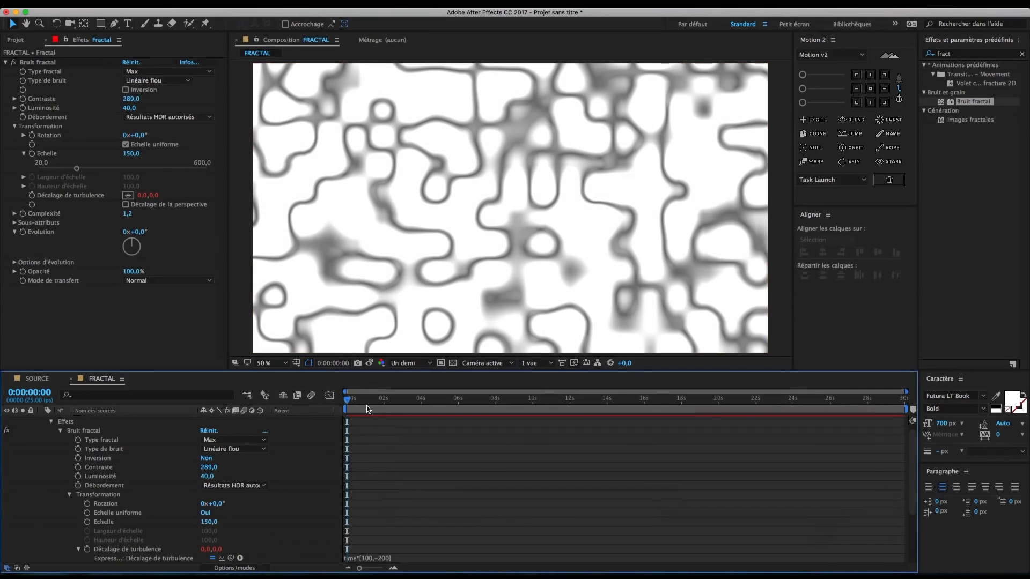
pyautogui.moveTo(378, 403); pyautogui.dragTo(416, 402)
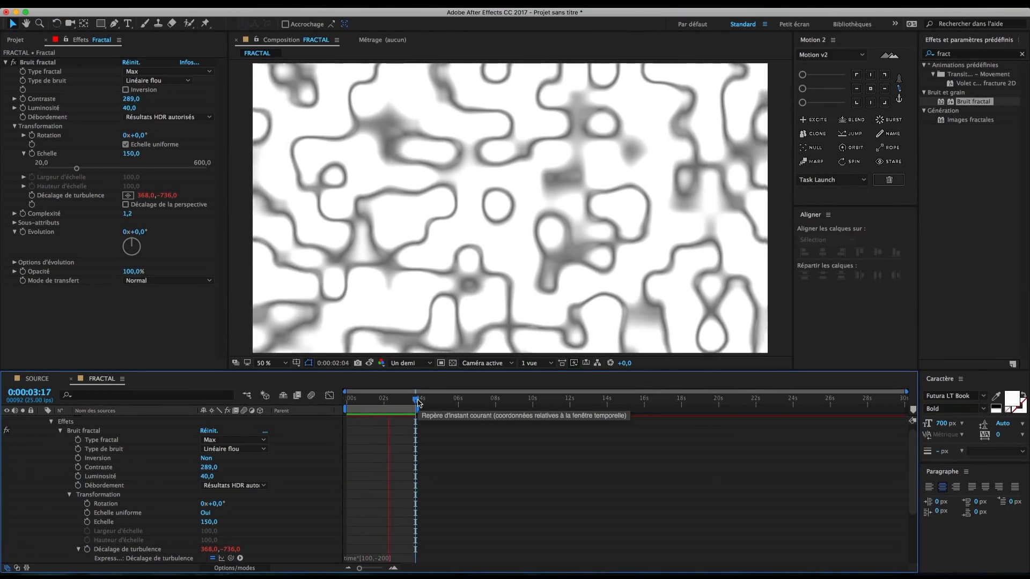
# Step: Drive the noise's Evolution with the expression time*100 and preview the animation
pyautogui.keyDown('alt'); pyautogui.click(23, 232); pyautogui.keyUp('alt')
pyautogui.write('time*')
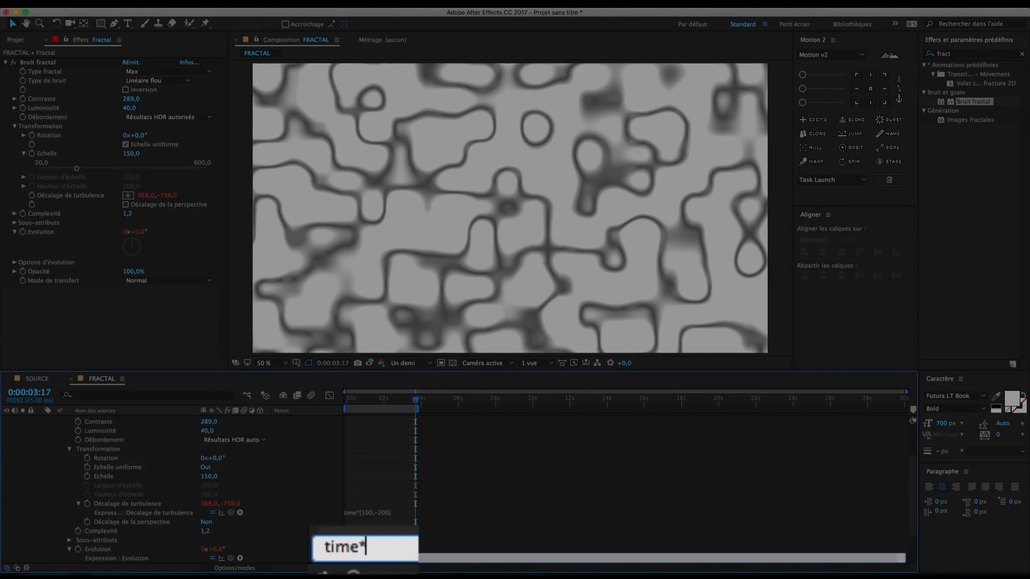
pyautogui.write('100')
pyautogui.press('KP_Enter')
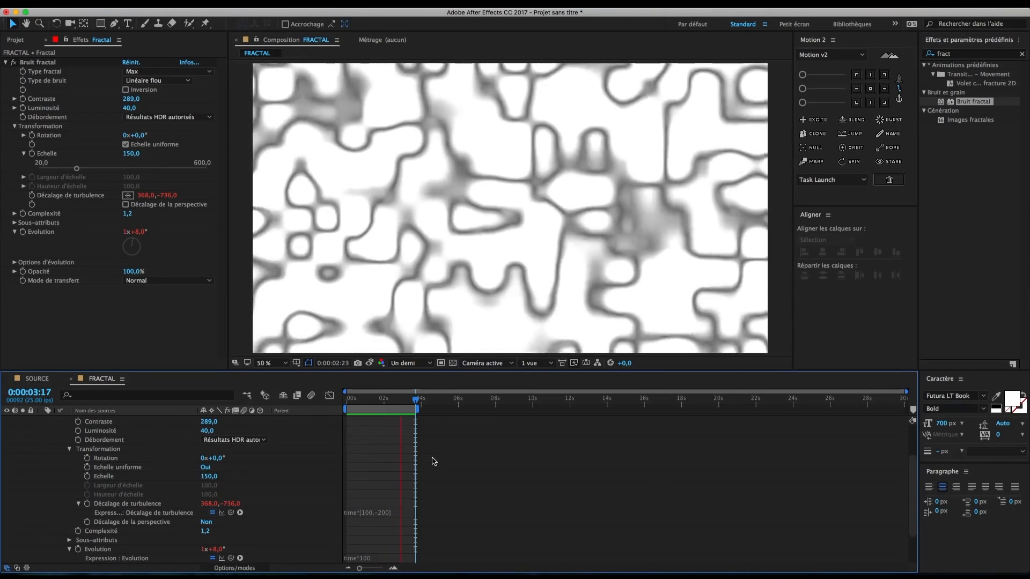
pyautogui.press('space')
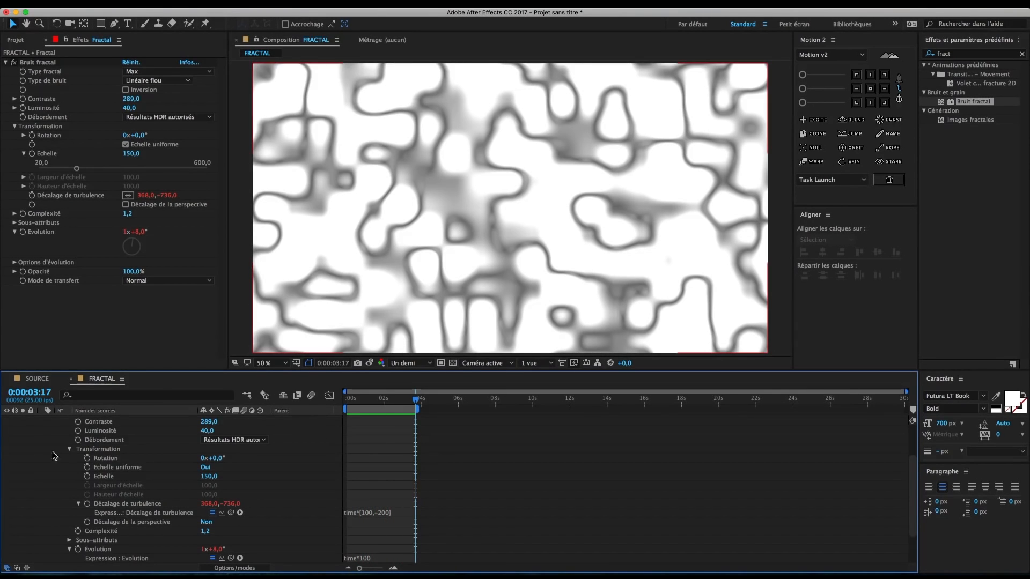
pyautogui.scroll(5, 54, 454)
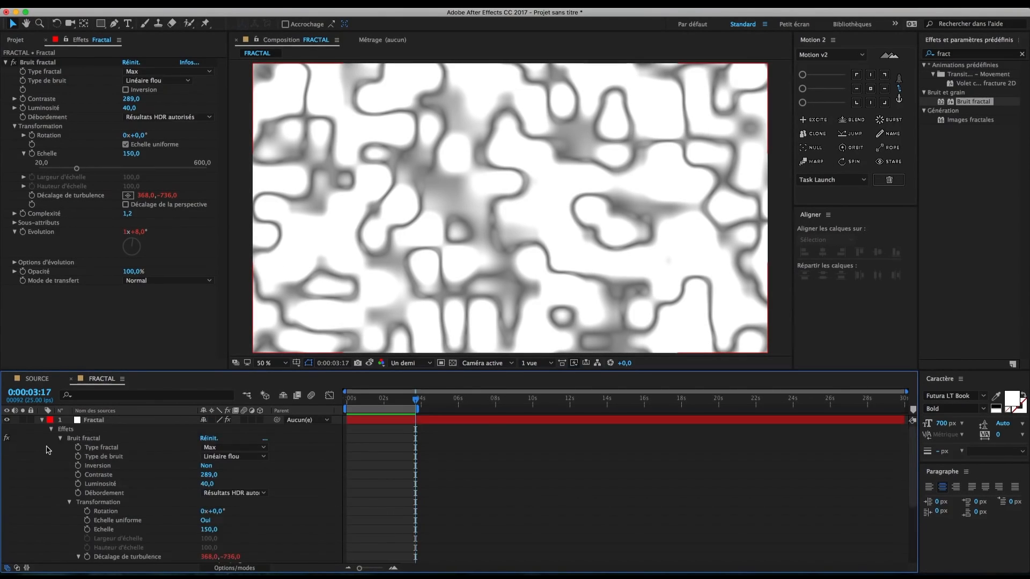
# Step: Create a new composition from SOURCE and rename it MIX 01
pyautogui.moveTo(43, 157); pyautogui.dragTo(34, 365)
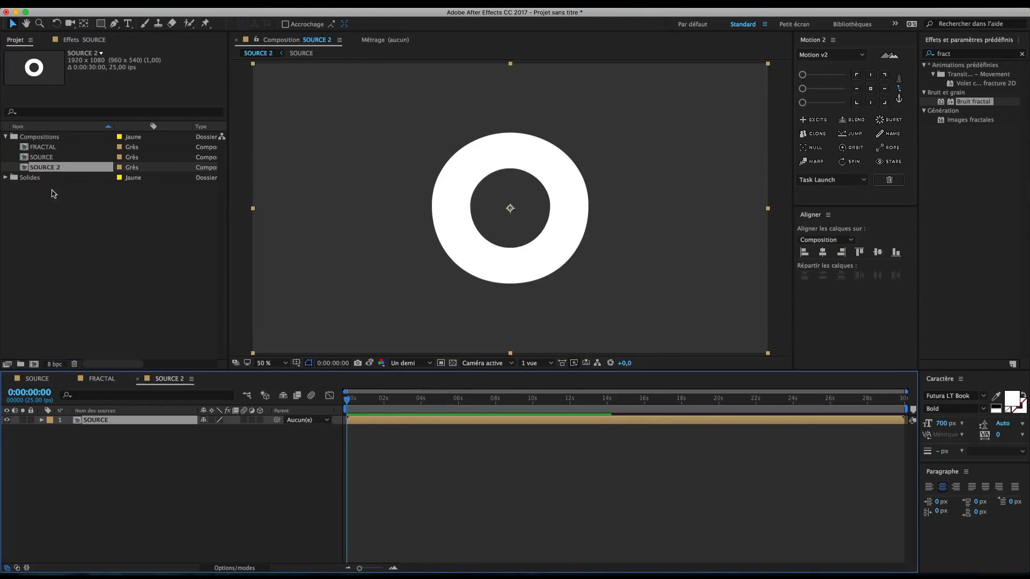
pyautogui.press('Return')
pyautogui.write('MIX 01')
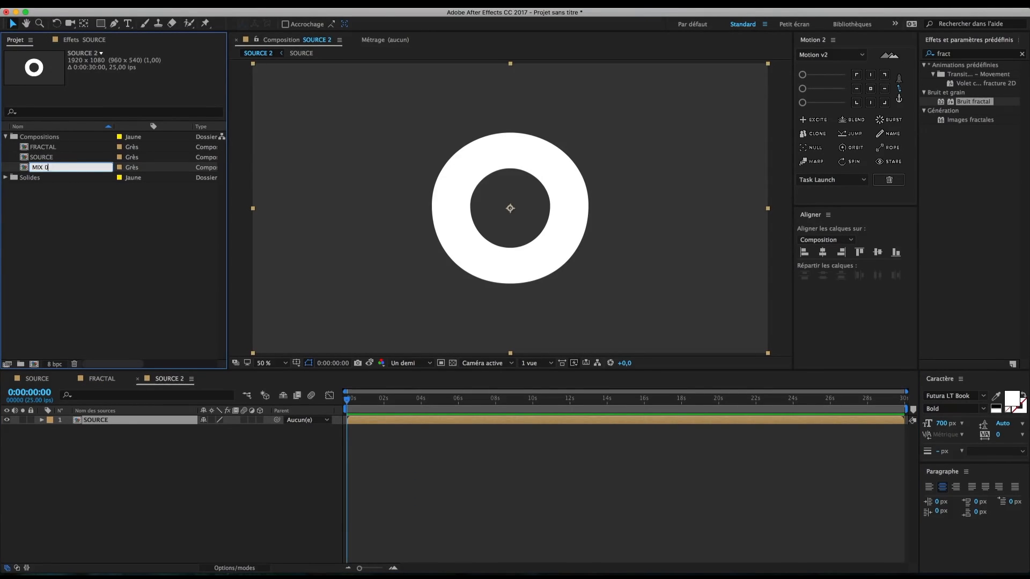
pyautogui.press('Return')
pyautogui.click(102, 228)
# Step: Place FRACTAL above SOURCE in MIX 01, use it as SOURCE's luma matte, and preview the result
pyautogui.moveTo(43, 147); pyautogui.dragTo(129, 427)
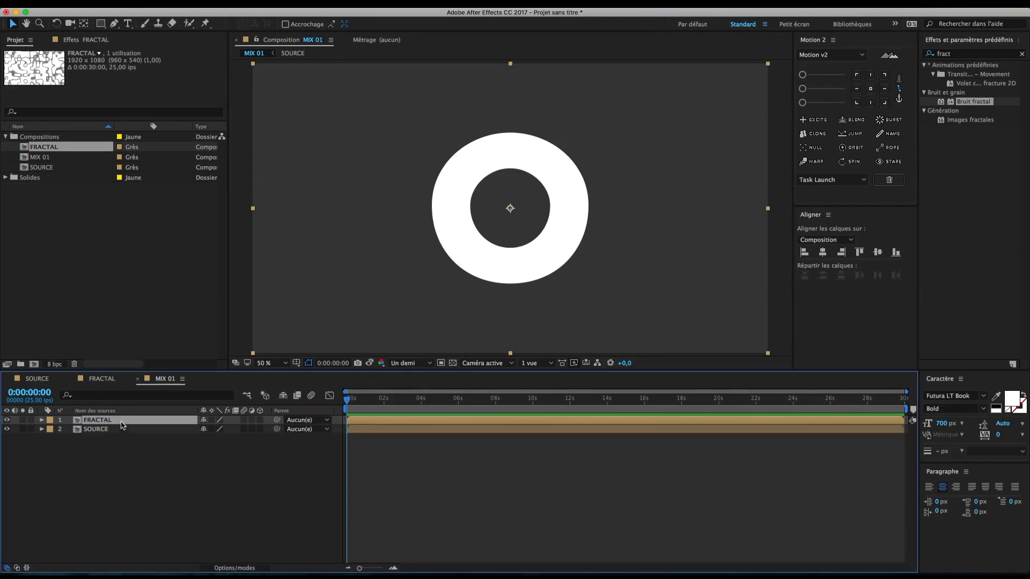
pyautogui.click(234, 568)
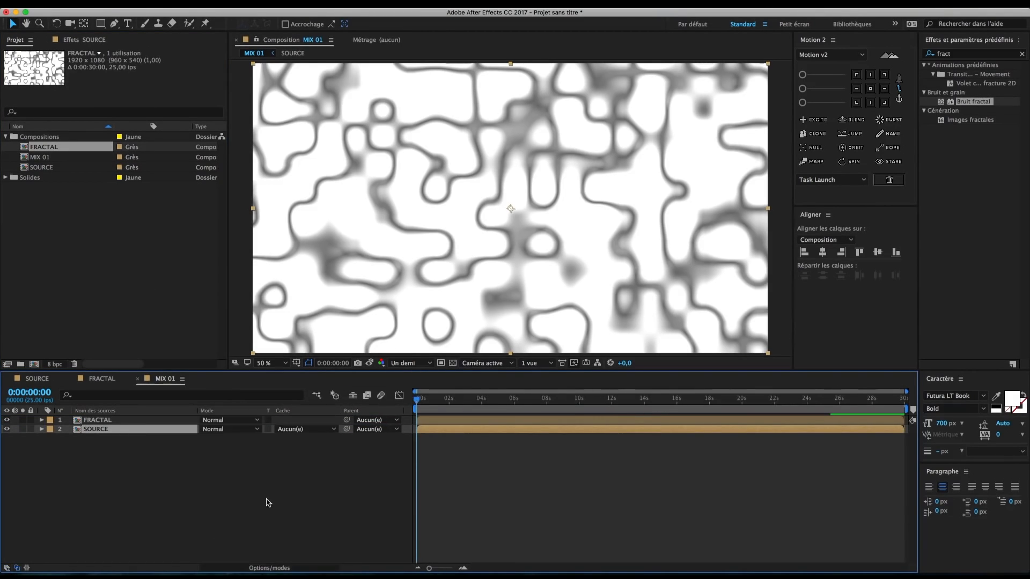
pyautogui.click(287, 430)
pyautogui.click(299, 474)
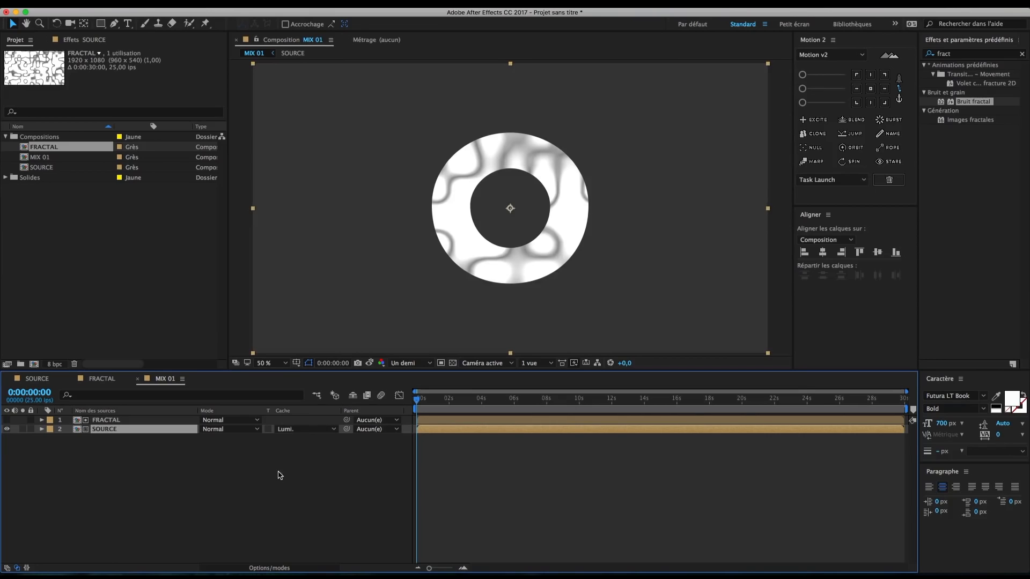
pyautogui.click(280, 475)
pyautogui.press('space')
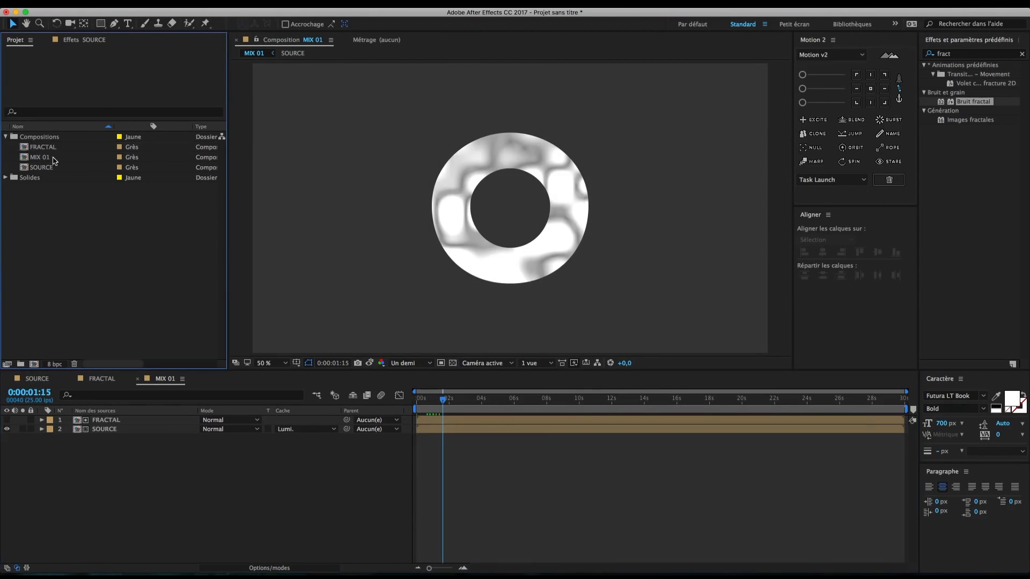
# Step: Create a new composition from MIX 01 and rename it COUCHE 01
pyautogui.click(46, 158)
pyautogui.moveTo(48, 159); pyautogui.dragTo(34, 365)
pyautogui.click(59, 172)
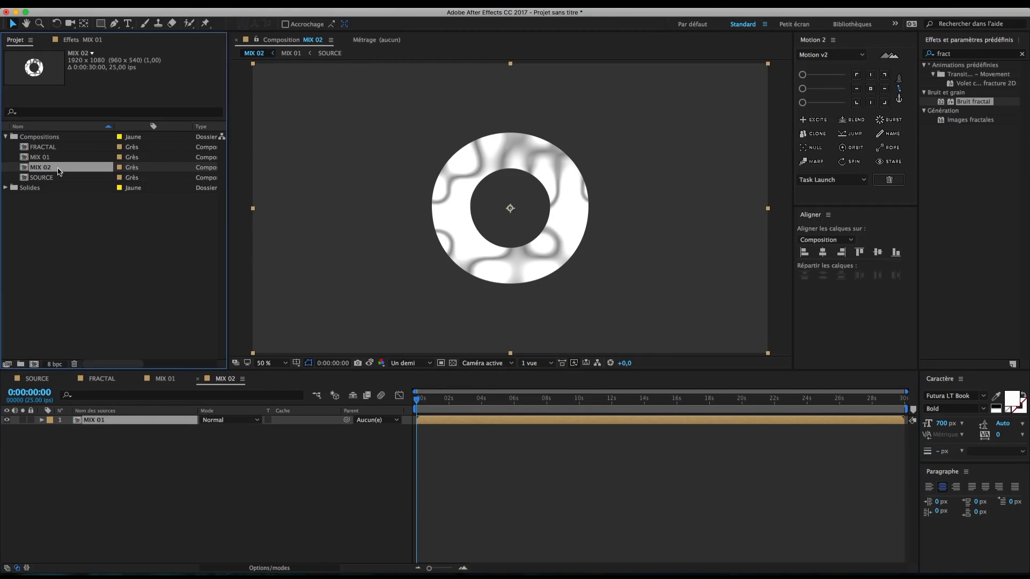
pyautogui.press('Return')
pyautogui.write('COUCHE')
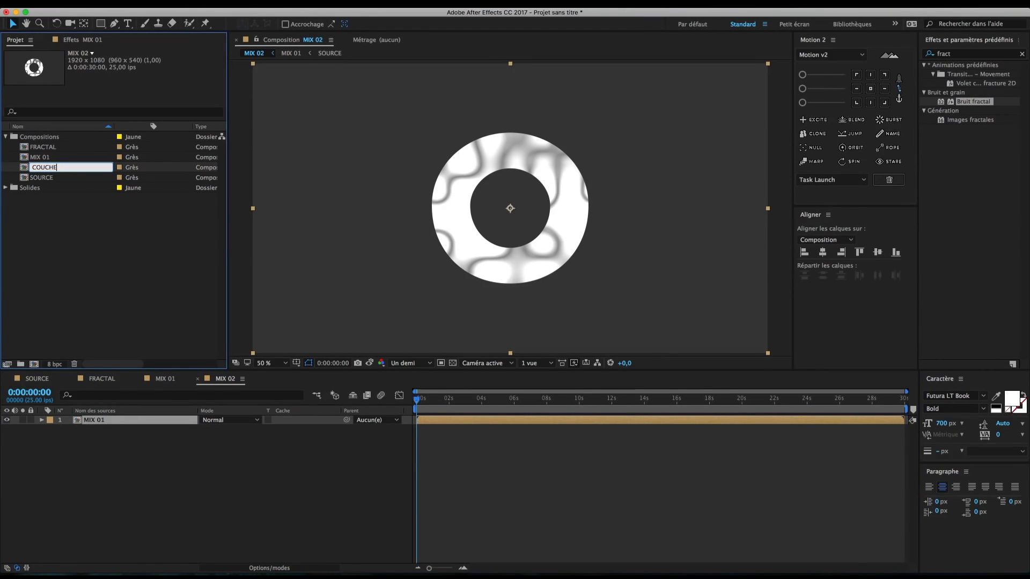
pyautogui.write(' 01')
pyautogui.press('Return')
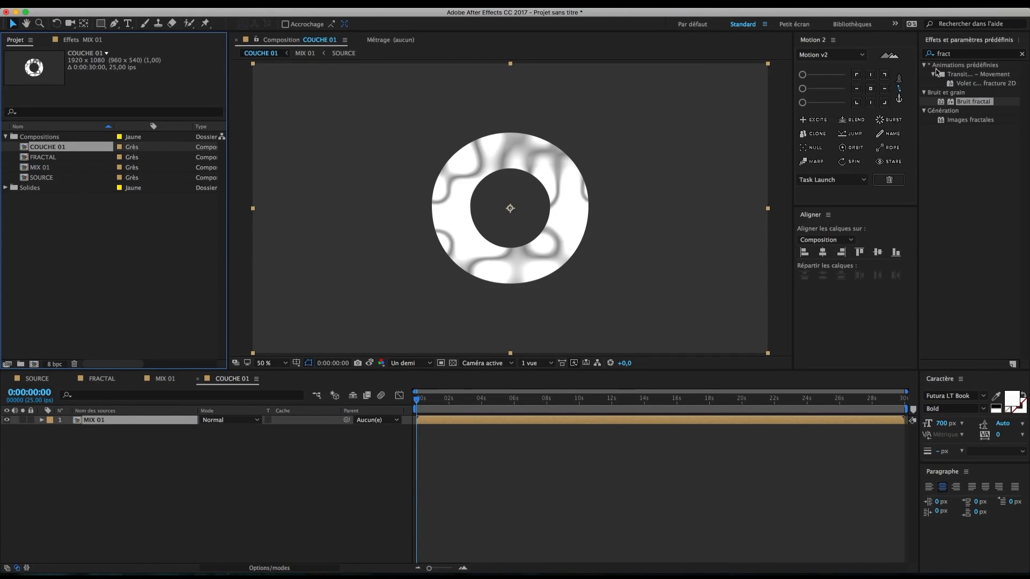
# Step: Add an adjustment layer above MIX 01 in COUCHE 01 and rename it Contours
pyautogui.click(965, 56)
pyautogui.click(234, 256)
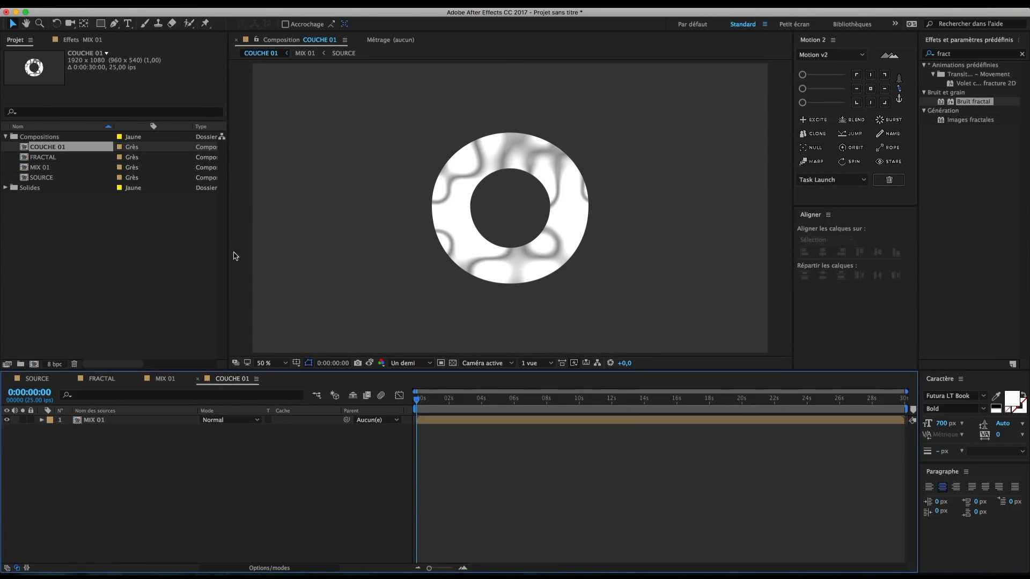
pyautogui.click(225, 3)
pyautogui.moveTo(241, 11)
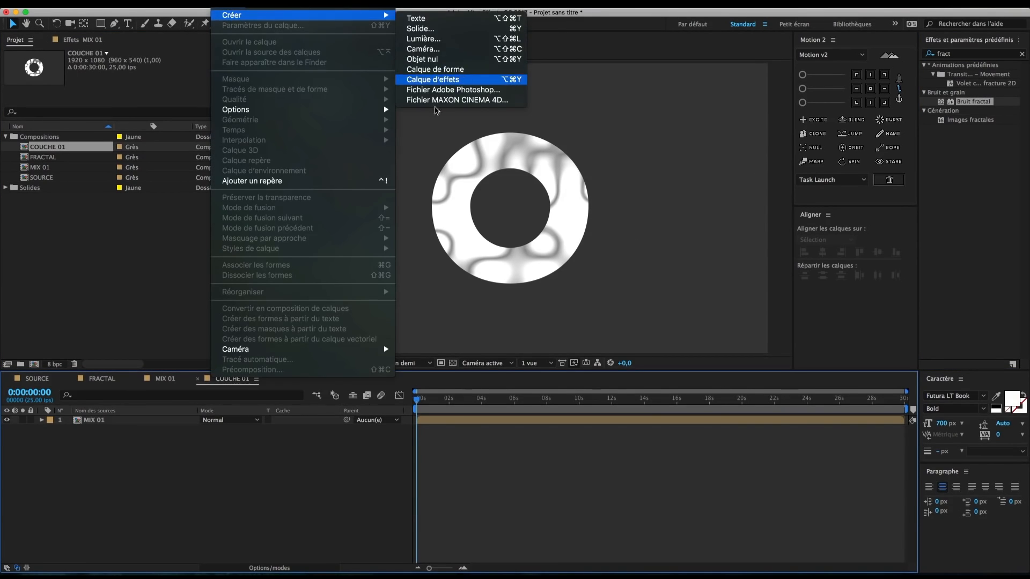
pyautogui.click(464, 81)
pyautogui.press('Return')
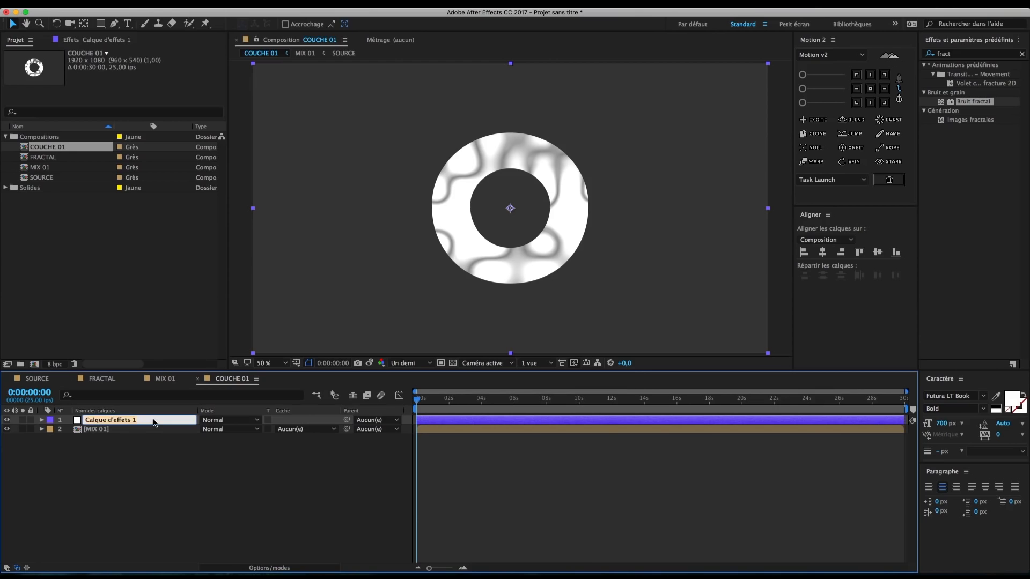
pyautogui.write('Contours')
pyautogui.press('Return')
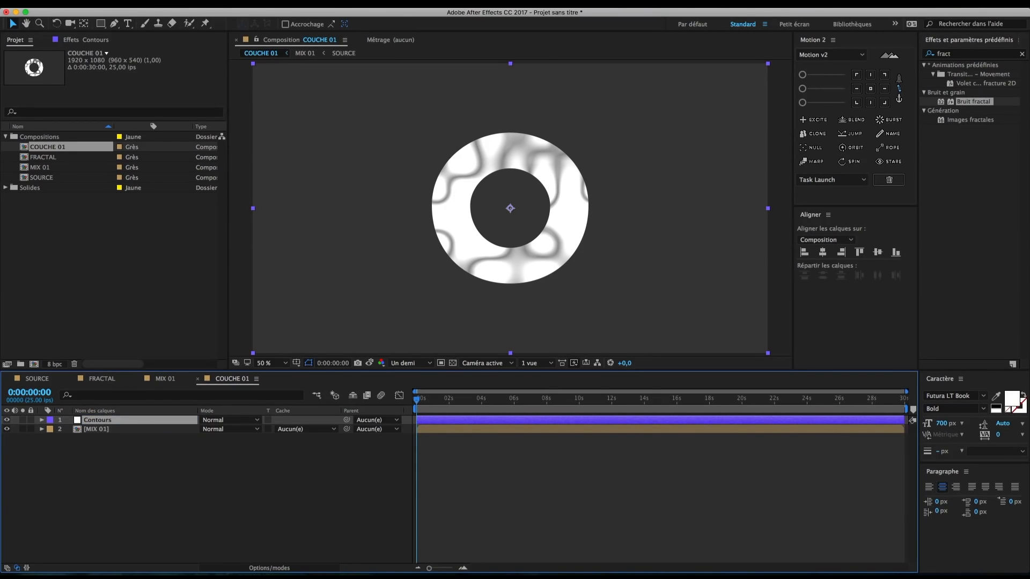
# Step: Apply the Contours bruts effect to the Contours layer and set its Echelle to 300
pyautogui.click(971, 54)
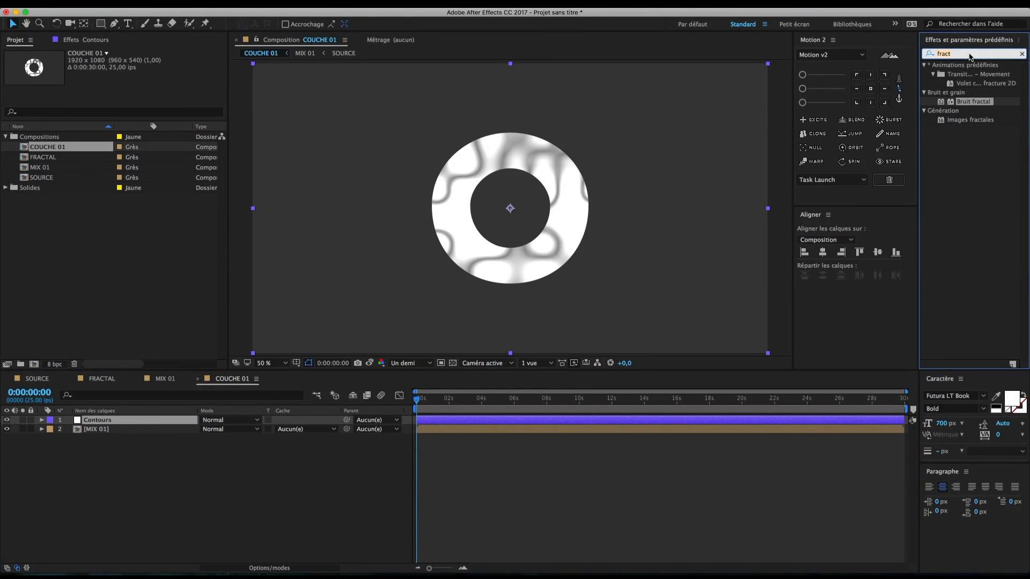
pyautogui.write('brut')
pyautogui.doubleClick(978, 74)
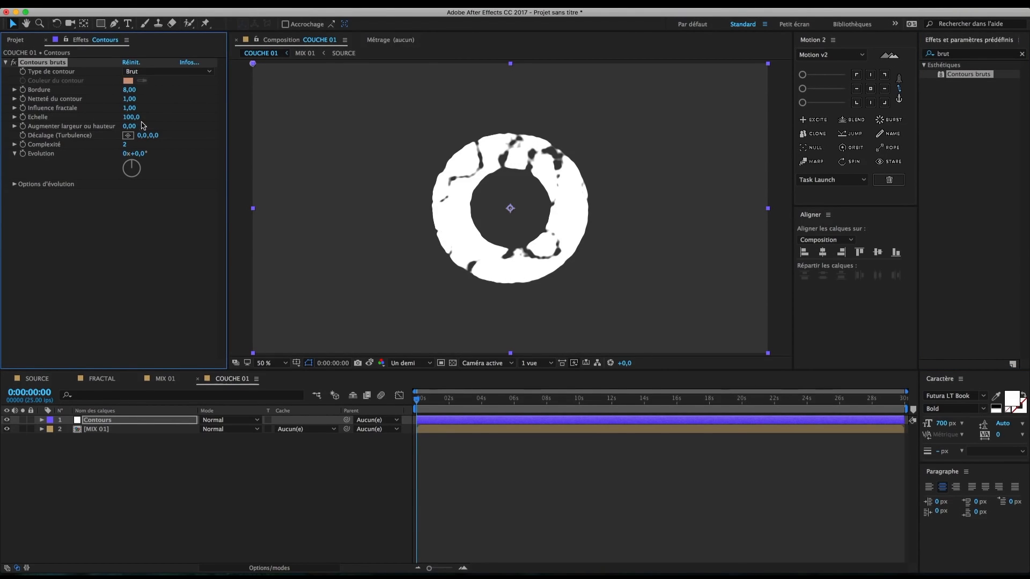
pyautogui.click(134, 119)
pyautogui.write('300')
pyautogui.press('Return')
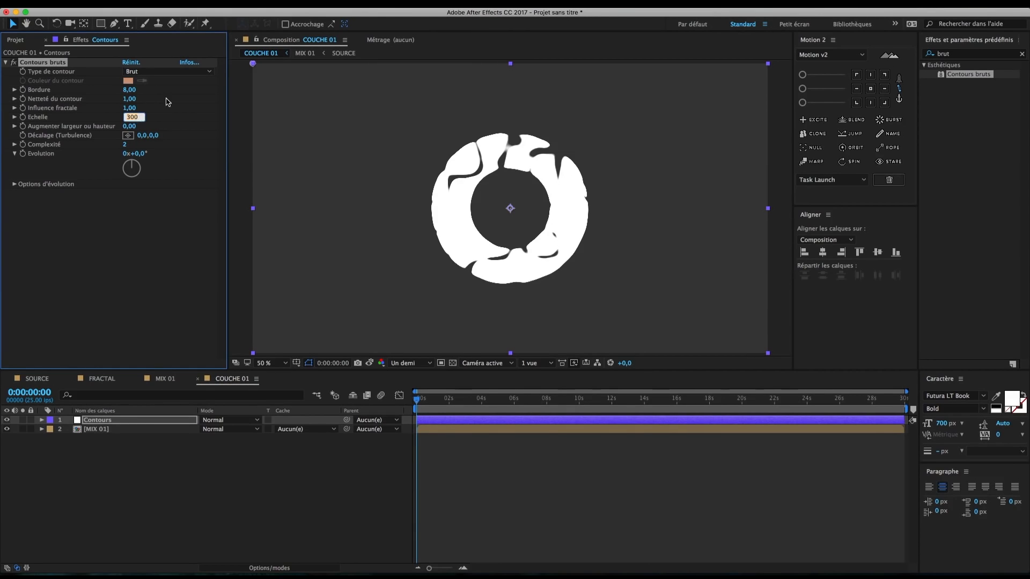
pyautogui.moveTo(316, 466); pyautogui.dragTo(218, 421)
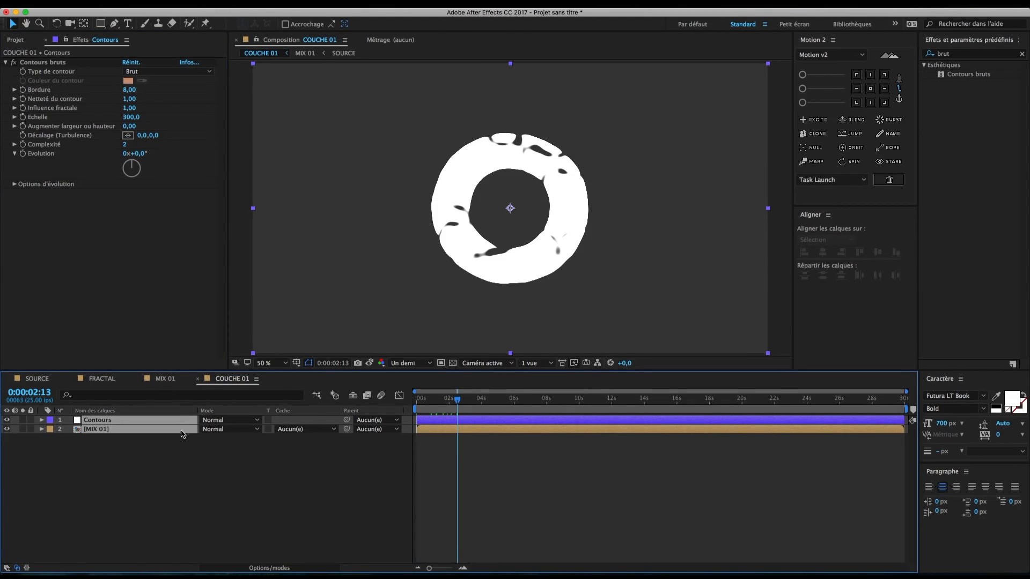
# Step: Apply Flou accéléré (hérité) to the SOURCE layer in MIX 01 with an Intensité of 30
pyautogui.doubleClick(183, 429)
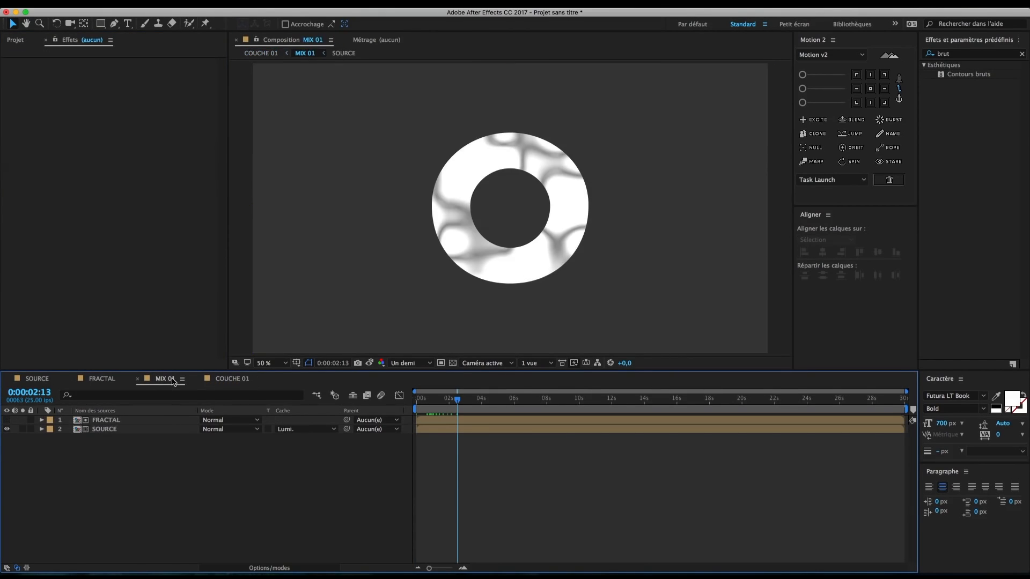
pyautogui.click(970, 54)
pyautogui.press('BackSpace')
pyautogui.press('BackSpace')
pyautogui.press('BackSpace')
pyautogui.press('BackSpace')
pyautogui.write('flou acc')
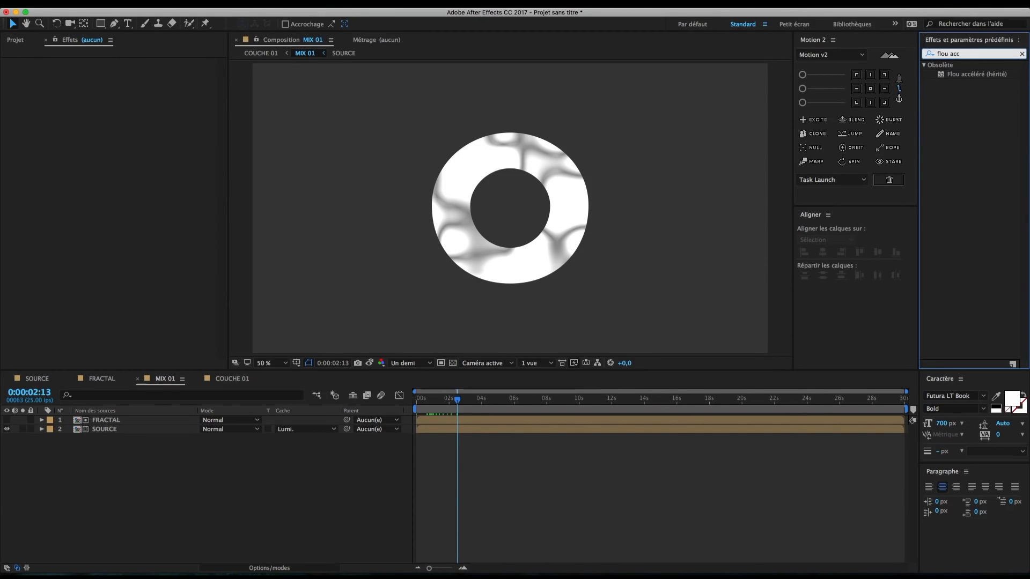
pyautogui.click(973, 75)
pyautogui.moveTo(961, 79); pyautogui.dragTo(144, 429)
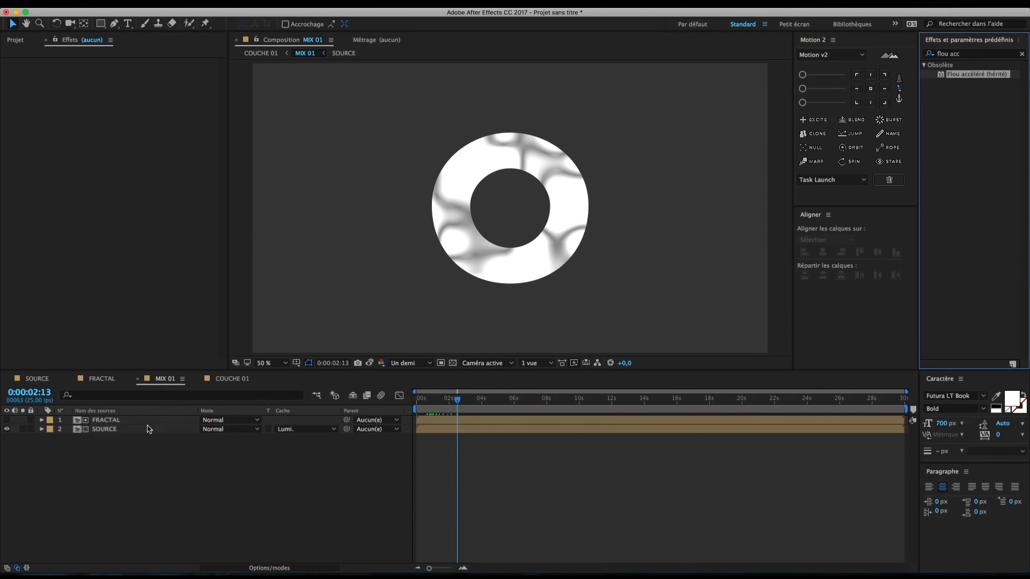
pyautogui.click(133, 71)
pyautogui.write('30')
pyautogui.press('Return')
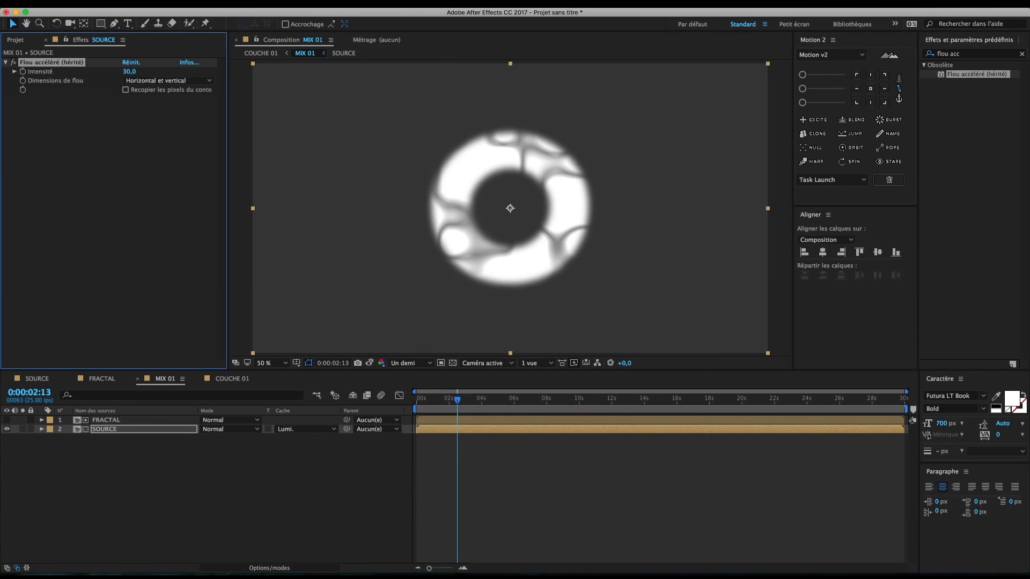
# Step: Copy the blur from SOURCE onto the FRACTAL layer in MIX 01 and set its Intensité to 20
pyautogui.click(38, 106)
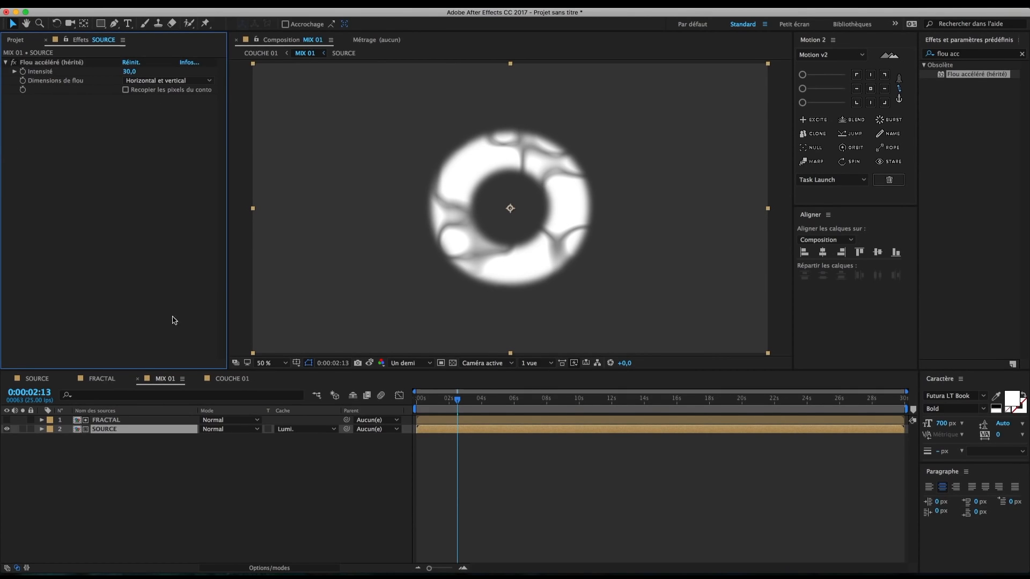
pyautogui.click(233, 382)
pyautogui.moveTo(457, 400)
pyautogui.mouseDown()
pyautogui.moveTo(428, 403)
pyautogui.moveTo(452, 403)
pyautogui.mouseUp()
pyautogui.click(166, 379)
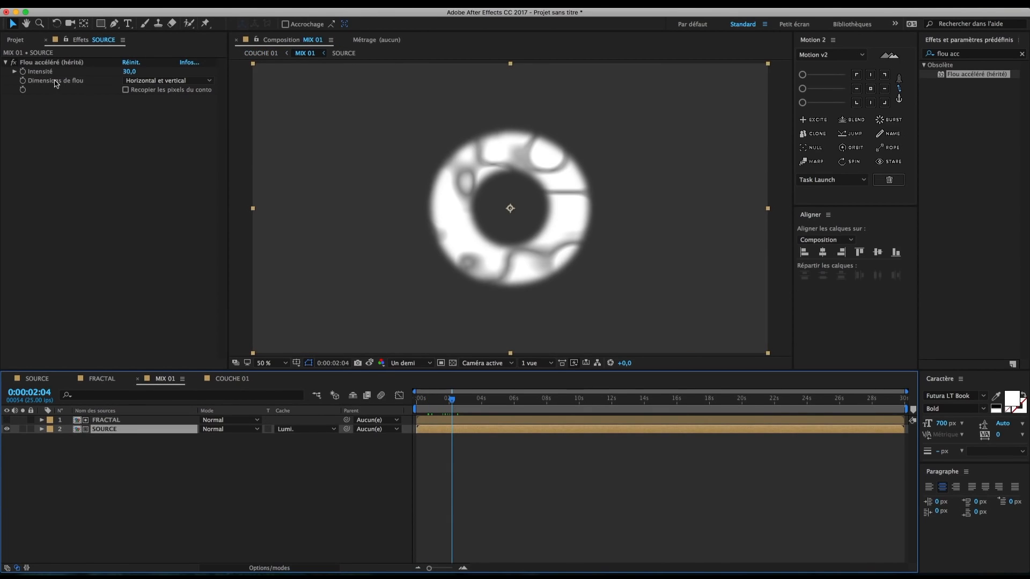
pyautogui.click(132, 421)
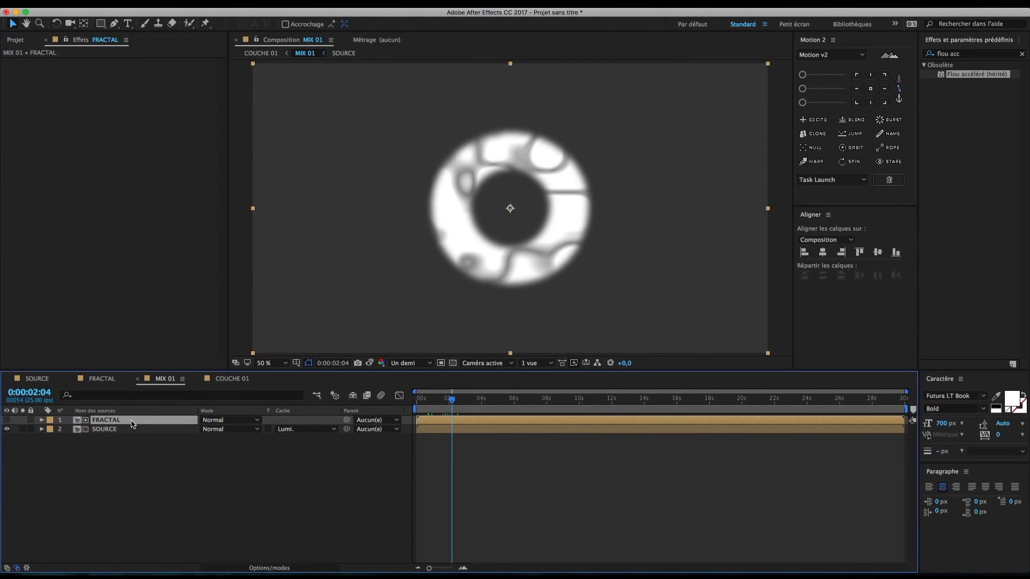
pyautogui.press('super+v')
pyautogui.click(128, 72)
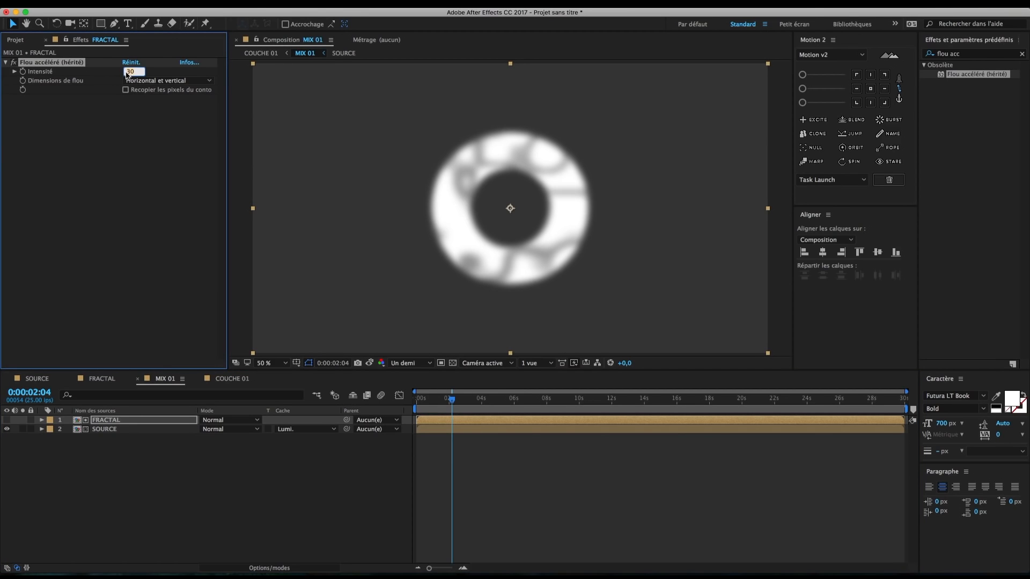
pyautogui.write('20')
pyautogui.press('Return')
# Step: Add Dilaté-érodé simple to the Contours layer in COUCHE 01 and set Dilaté-érodé to 10
pyautogui.click(214, 379)
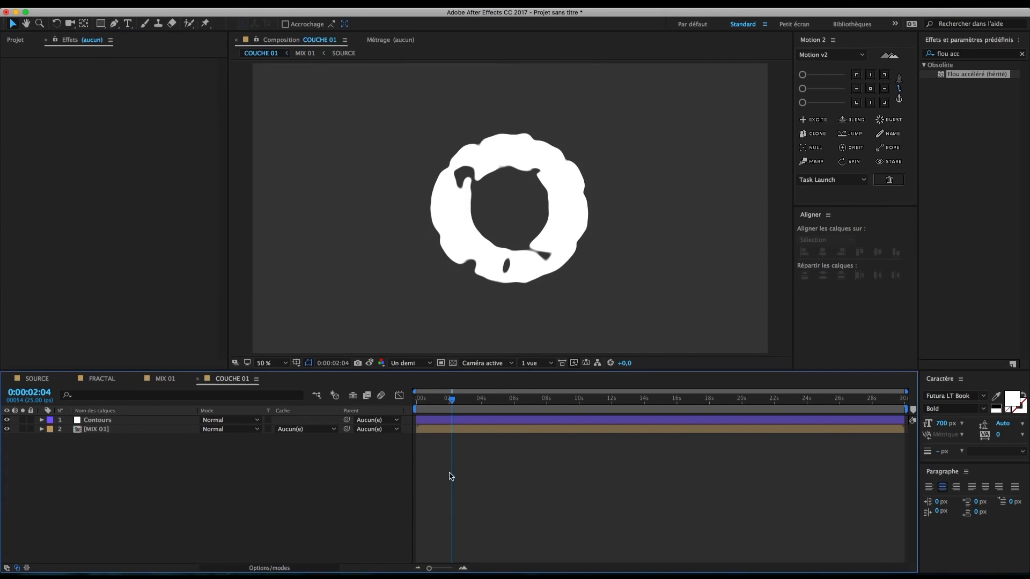
pyautogui.click(961, 53)
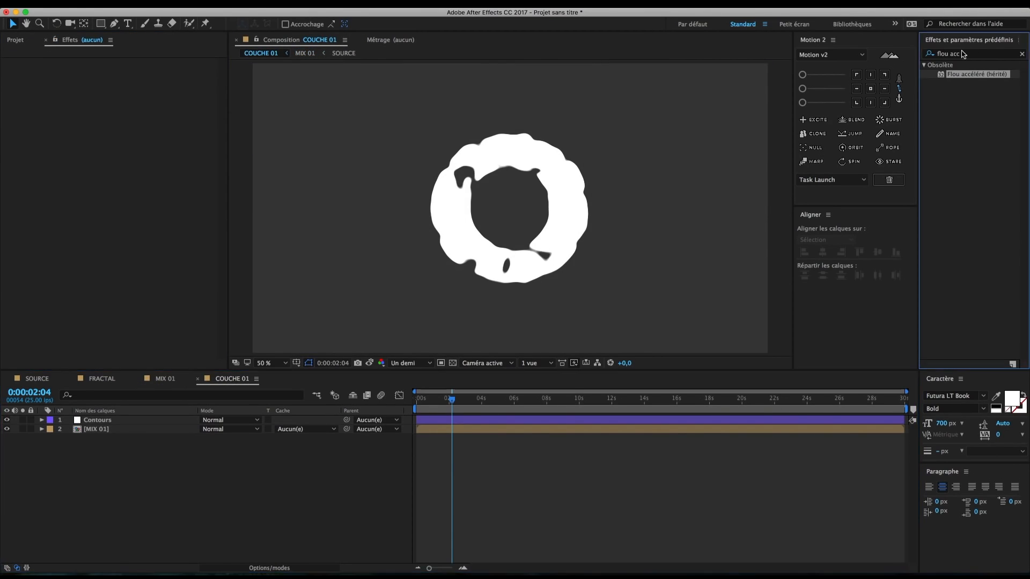
pyautogui.press('super+a')
pyautogui.write('dilaté')
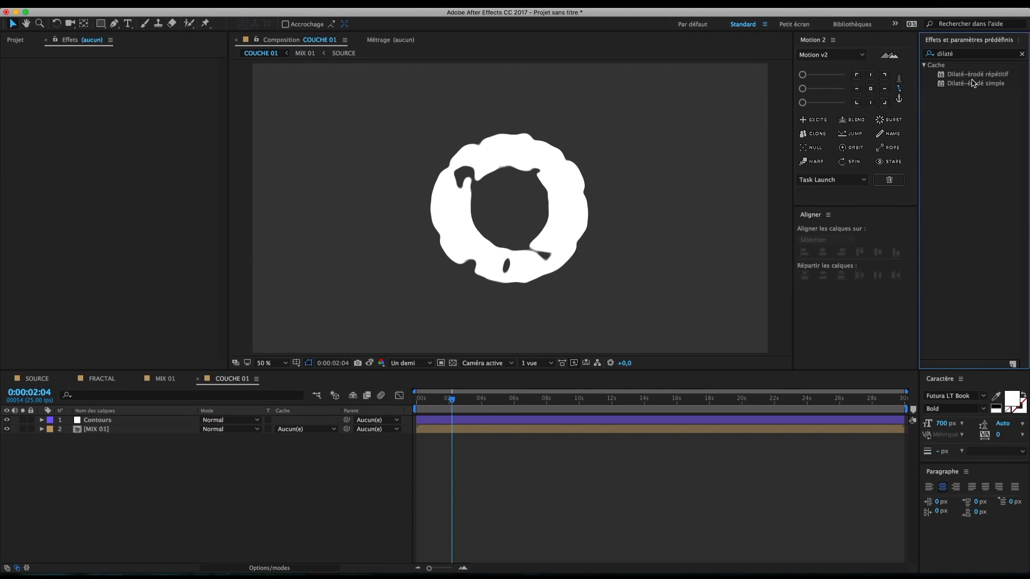
pyautogui.moveTo(973, 82); pyautogui.dragTo(149, 424)
pyautogui.moveTo(133, 217); pyautogui.dragTo(148, 215)
pyautogui.click(133, 212)
pyautogui.write('10')
pyautogui.press('Return')
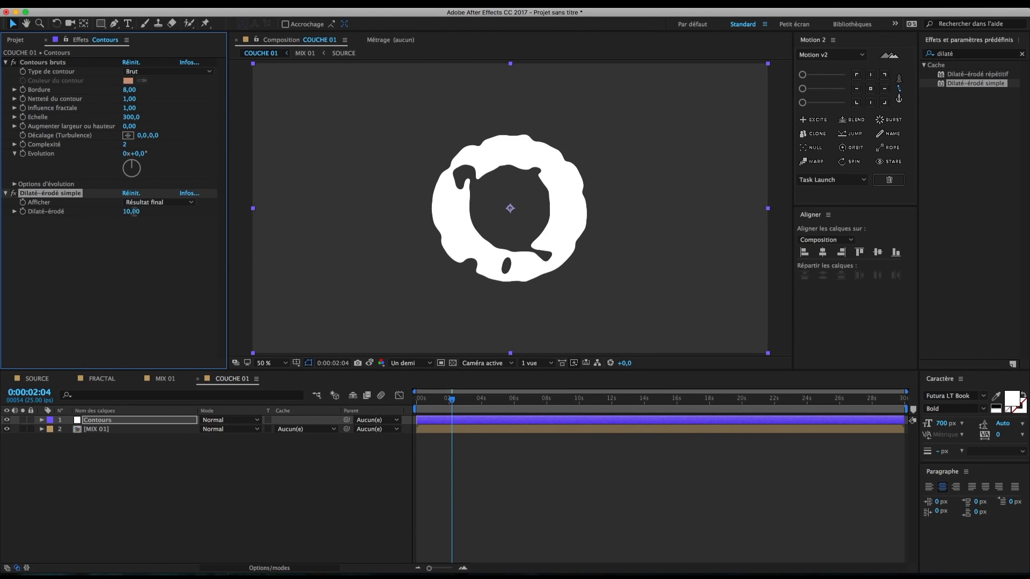
# Step: Scrub through the COUCHE 01 animation and check the nested MIX 01 and FRACTAL compositions
pyautogui.click(479, 519)
pyautogui.moveTo(431, 402); pyautogui.dragTo(469, 401)
pyautogui.click(165, 379)
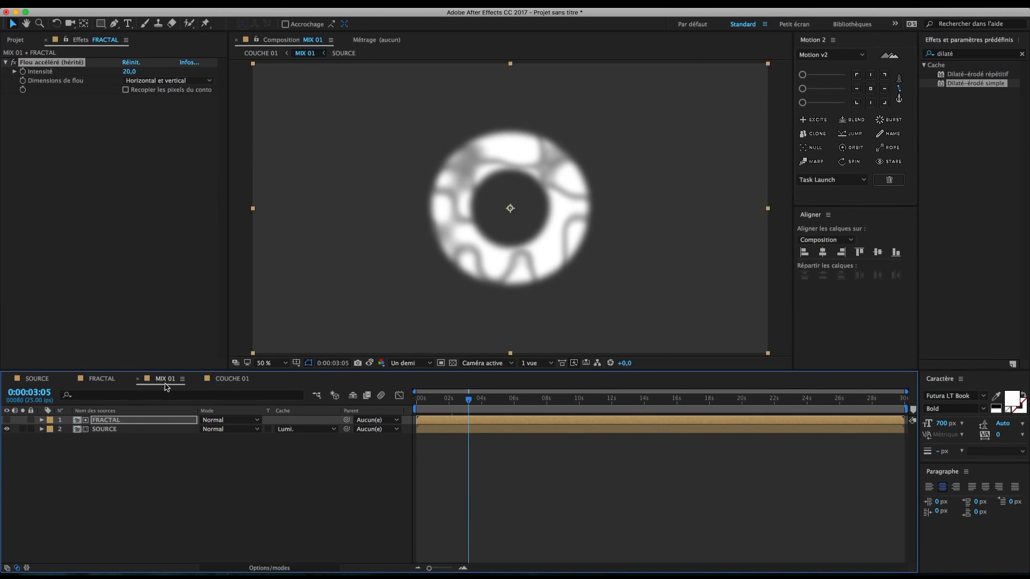
pyautogui.click(100, 379)
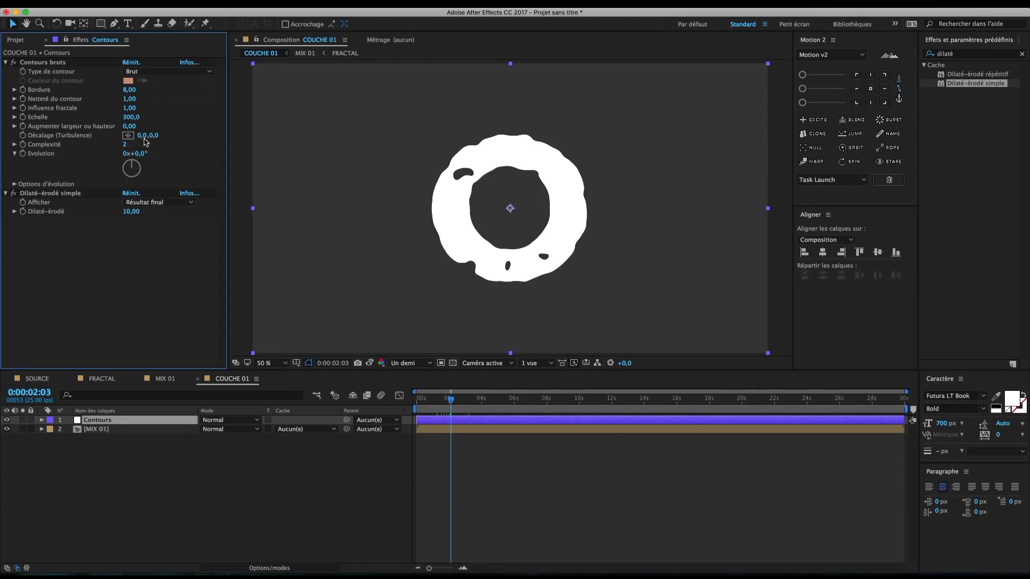
# Step: Try shifting the turbulence offset of Contours bruts by hand and undo the change
pyautogui.moveTo(154, 136); pyautogui.dragTo(105, 258)
pyautogui.press('super+z')
# Step: Freeze the FRACTAL layer in MIX 01 at frame 0:00:02:03 and return to COUCHE 01
pyautogui.click(100, 379)
pyautogui.click(158, 379)
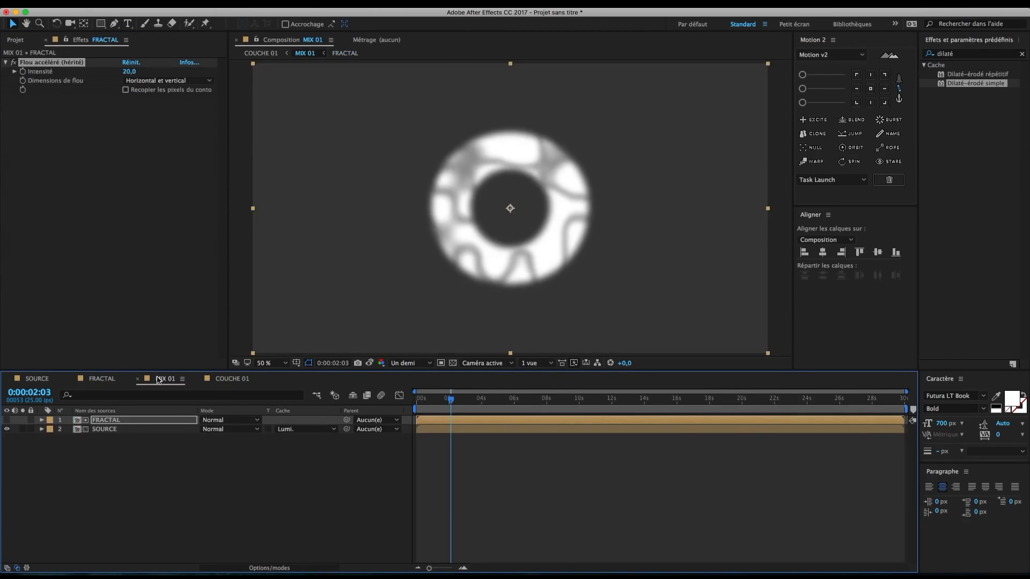
pyautogui.rightClick(123, 425)
pyautogui.moveTo(228, 239)
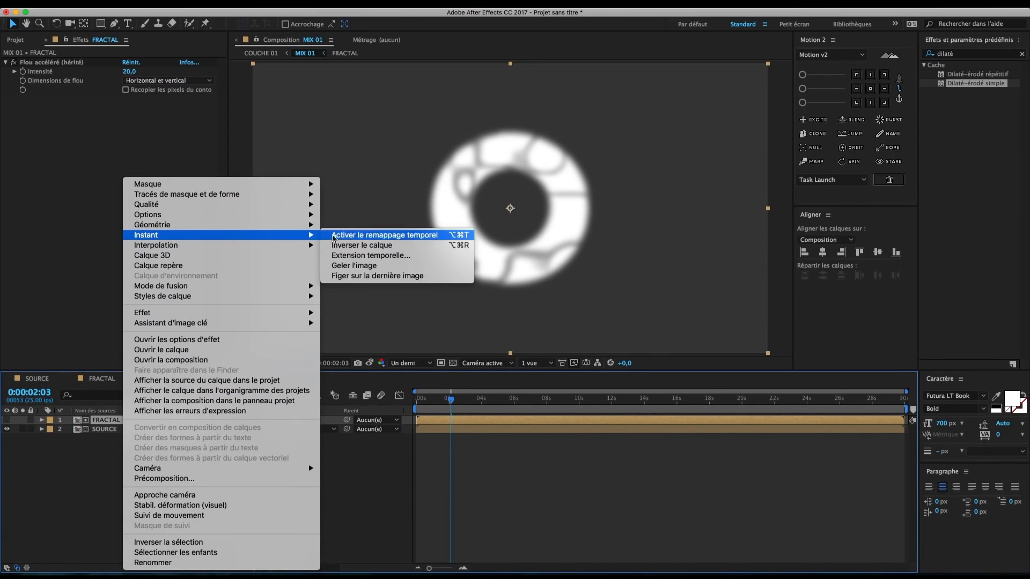
pyautogui.click(377, 266)
pyautogui.click(232, 378)
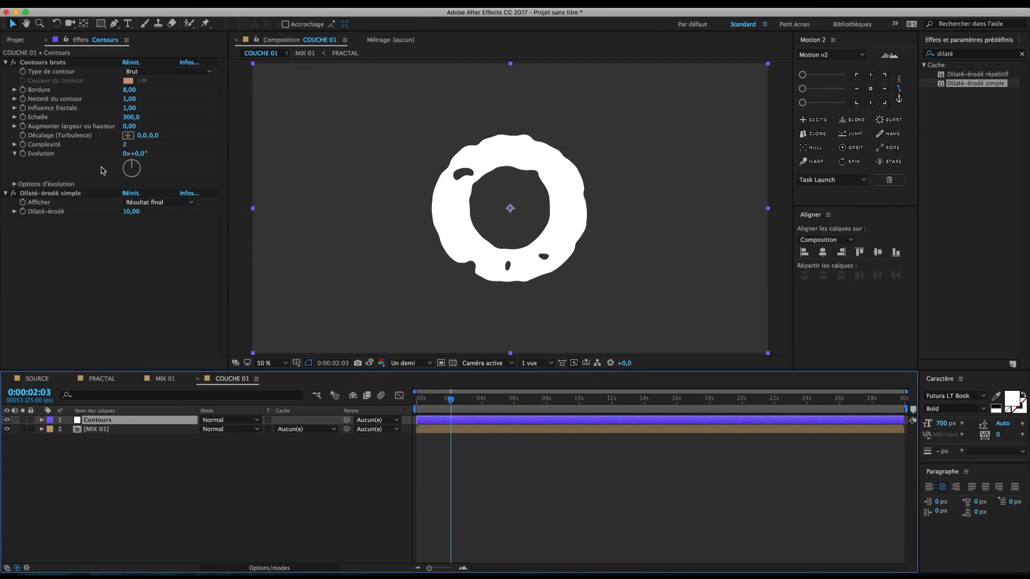
# Step: Drive the Décalage (Turbulence) of Contours bruts with the expression time*[0,-100] and preview it
pyautogui.keyDown('alt'); pyautogui.click(23, 135); pyautogui.keyUp('alt')
pyautogui.write('time*')
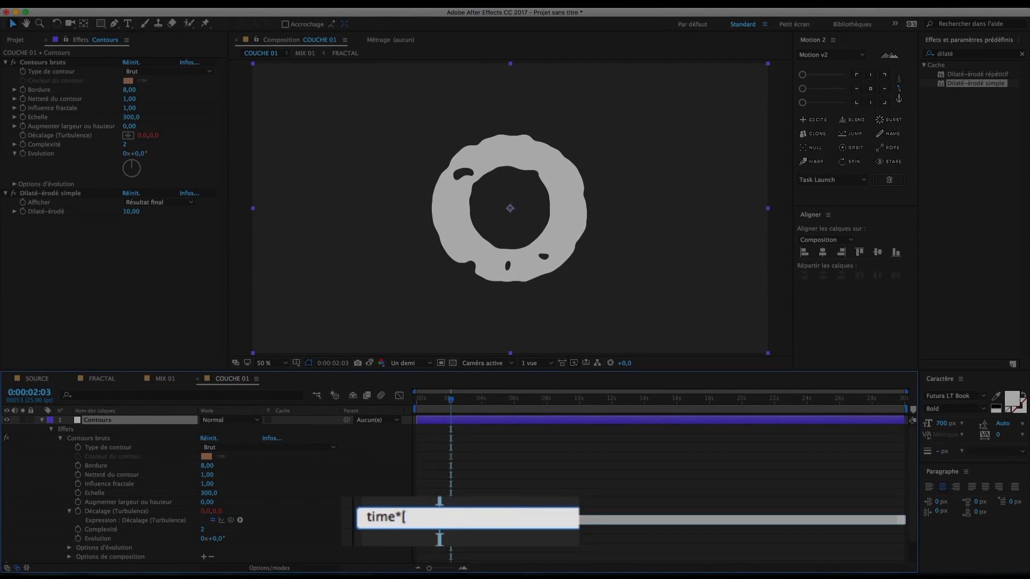
pyautogui.write('[0,-100]')
pyautogui.press('Return')
pyautogui.click(470, 464)
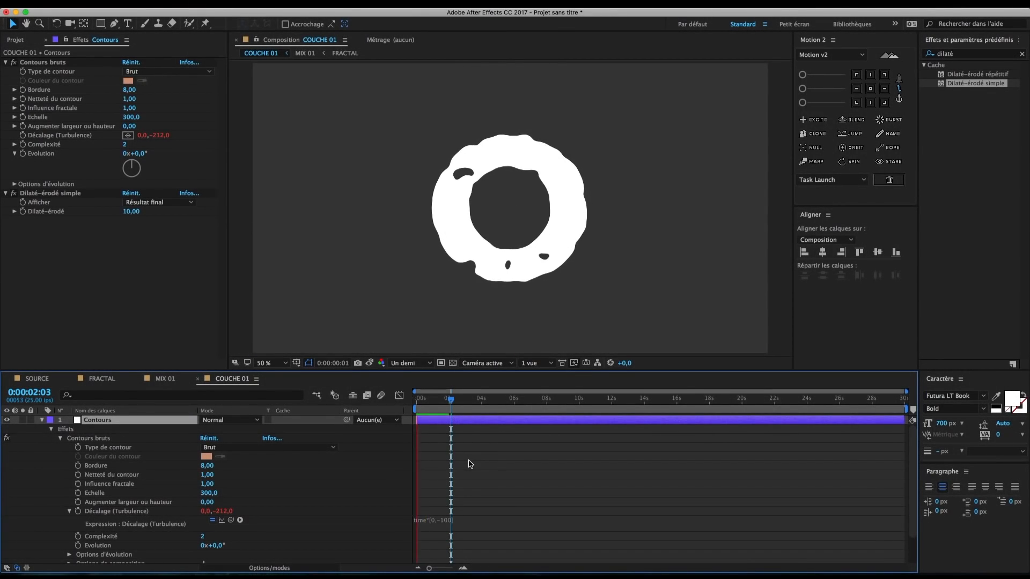
# Step: Change the turbulence offset expression to time*[0,-400] and preview the faster motion over a shorter work area
pyautogui.click(449, 523)
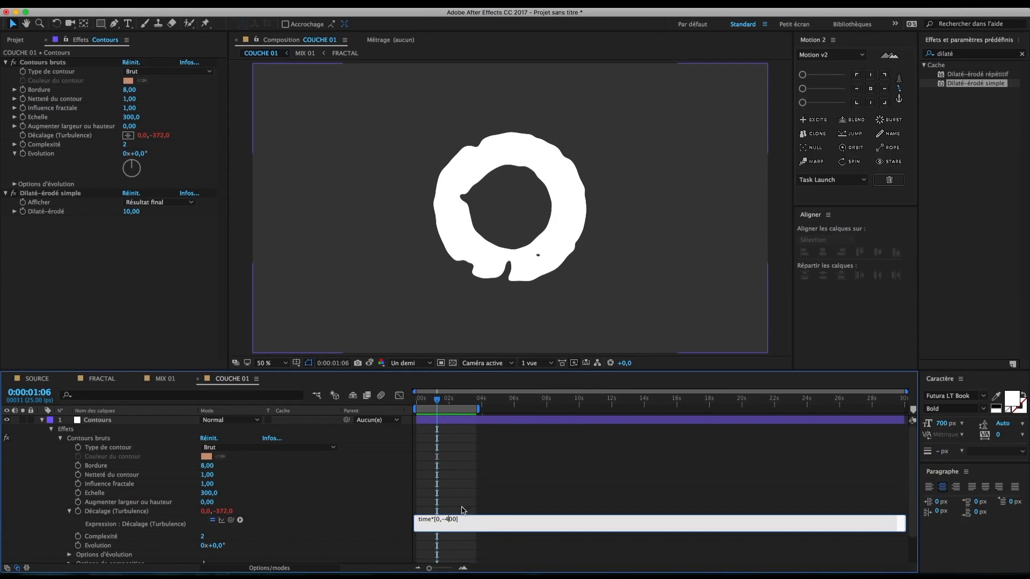
pyautogui.click(472, 469)
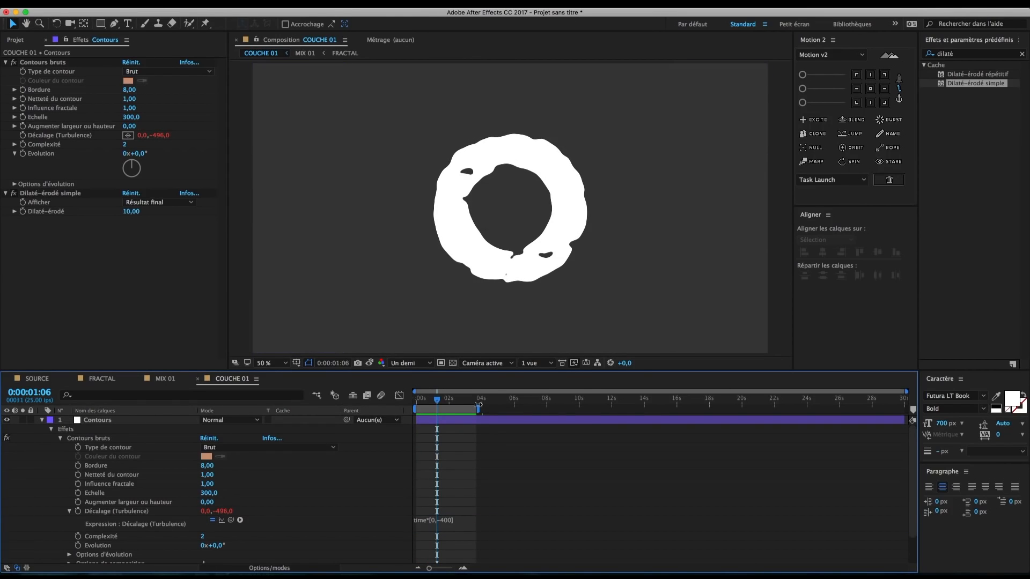
pyautogui.click(456, 405)
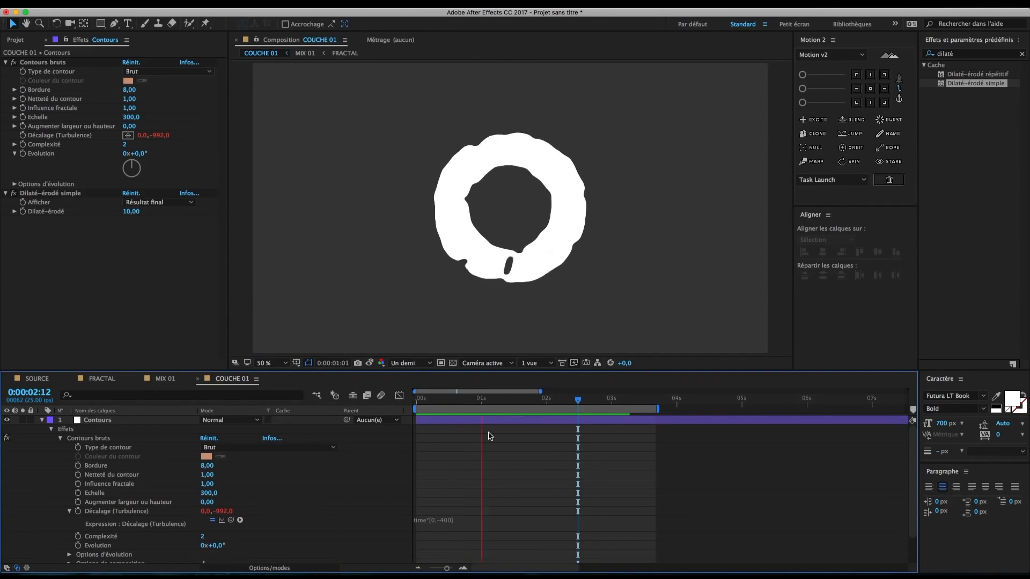
pyautogui.click(145, 208)
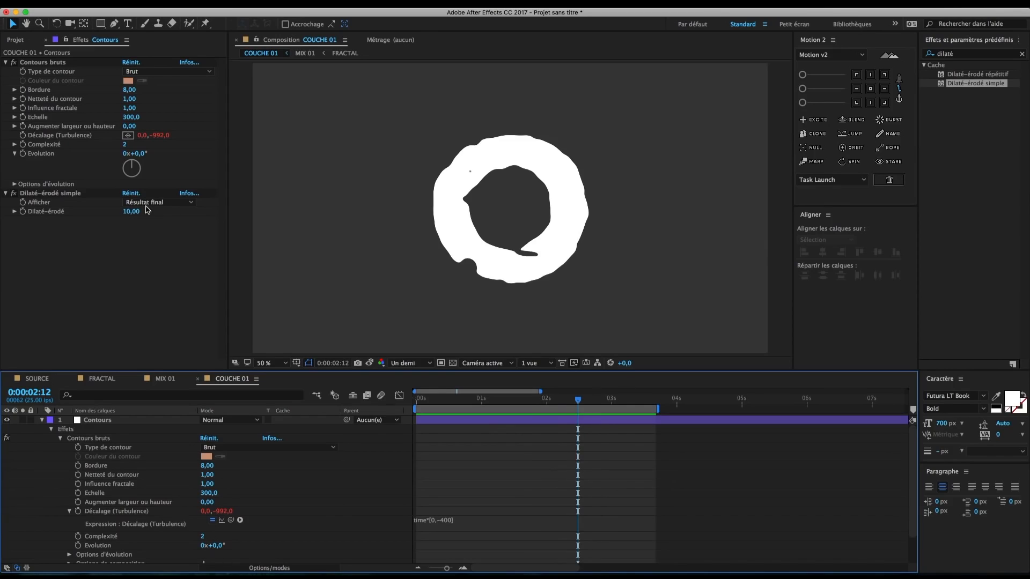
# Step: Remove the frame freeze from the FRACTAL layer in MIX 01 and preview the animation in COUCHE 01
pyautogui.click(102, 379)
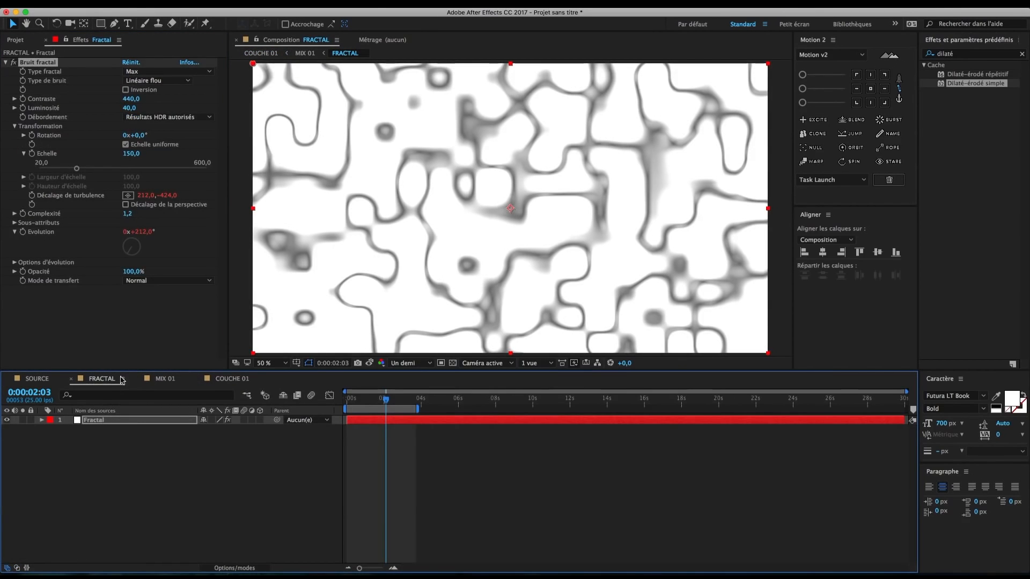
pyautogui.click(165, 379)
pyautogui.click(93, 432)
pyautogui.press('Delete')
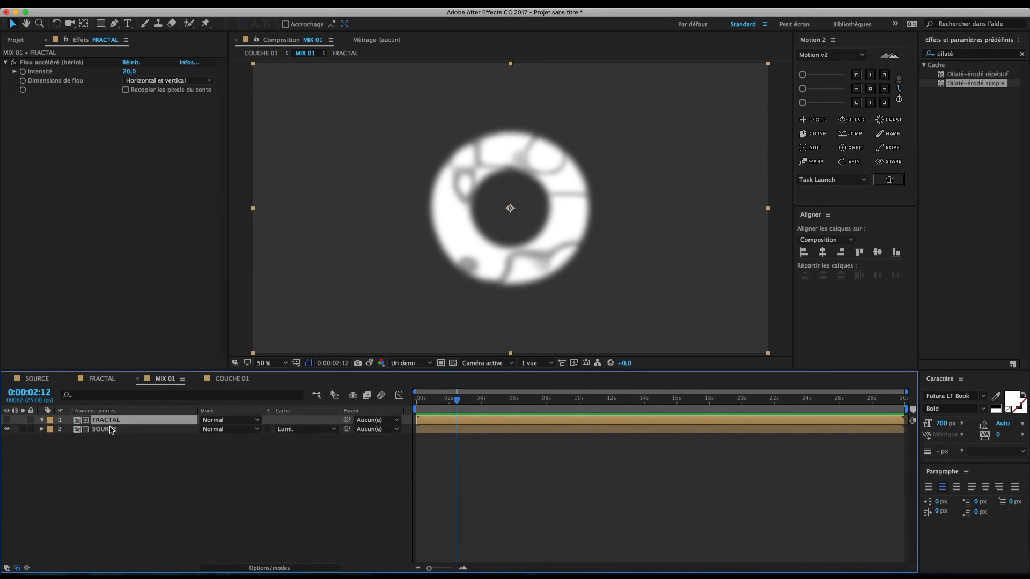
pyautogui.click(234, 381)
pyautogui.press('space')
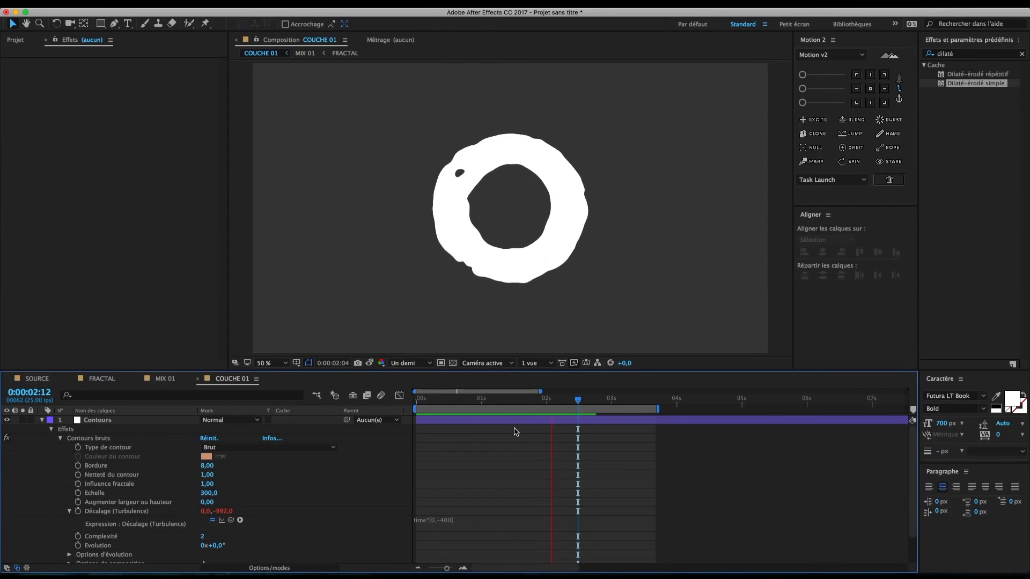
# Step: Set the frame rate of the COUCHE 01 composition to 12 frames per second
pyautogui.click(185, 5)
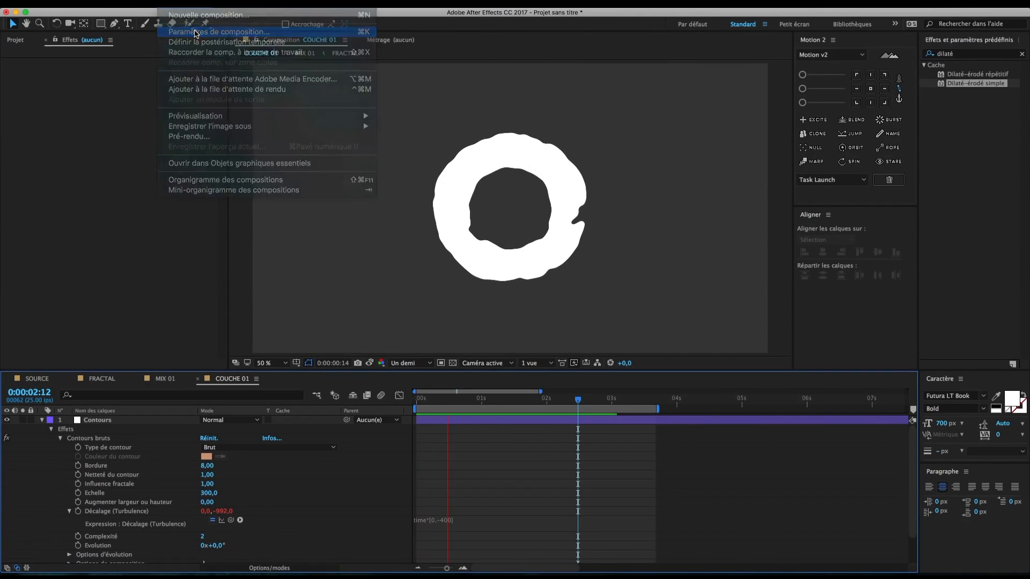
pyautogui.click(195, 32)
pyautogui.click(347, 200)
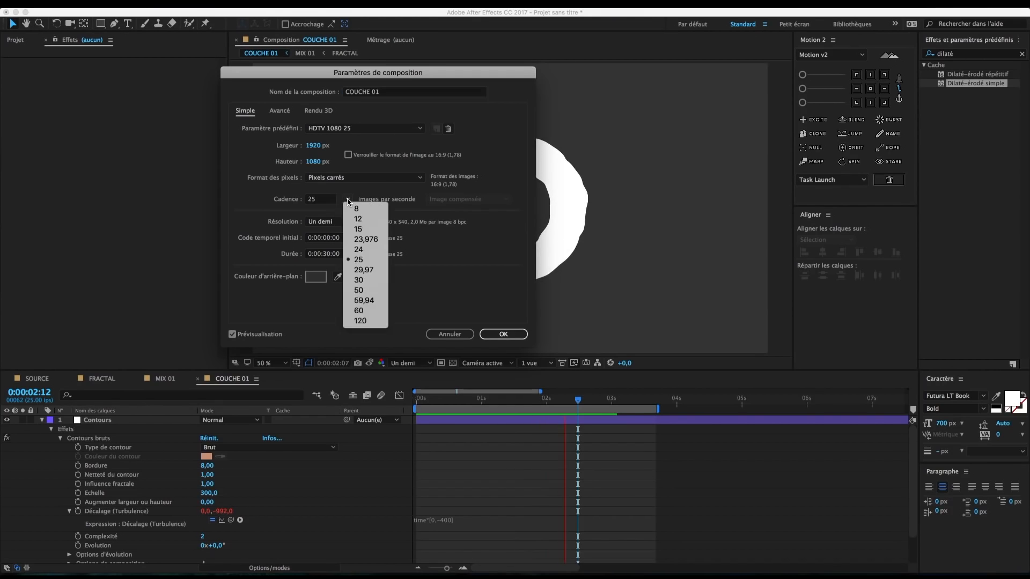
pyautogui.click(358, 219)
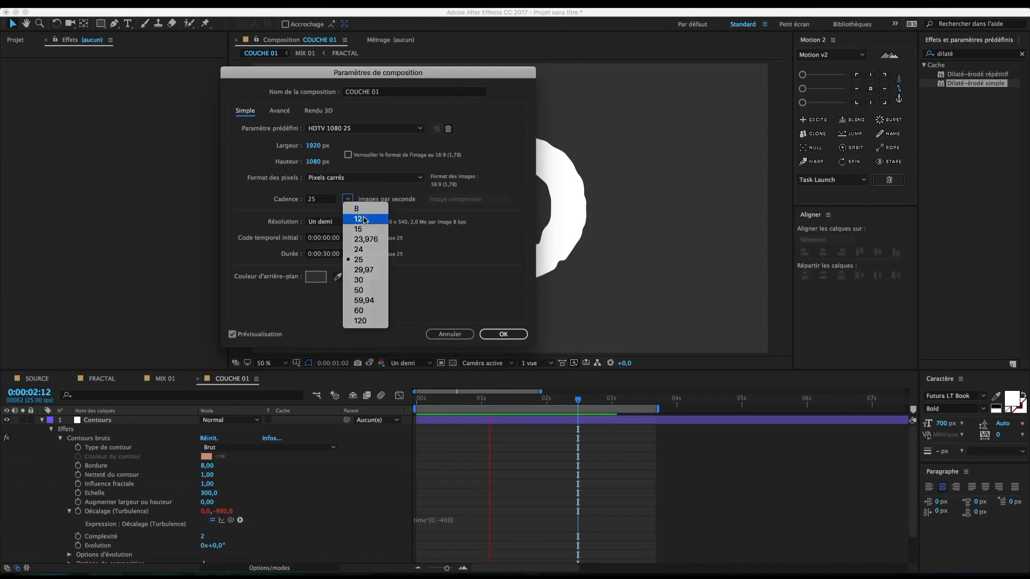
pyautogui.click(504, 334)
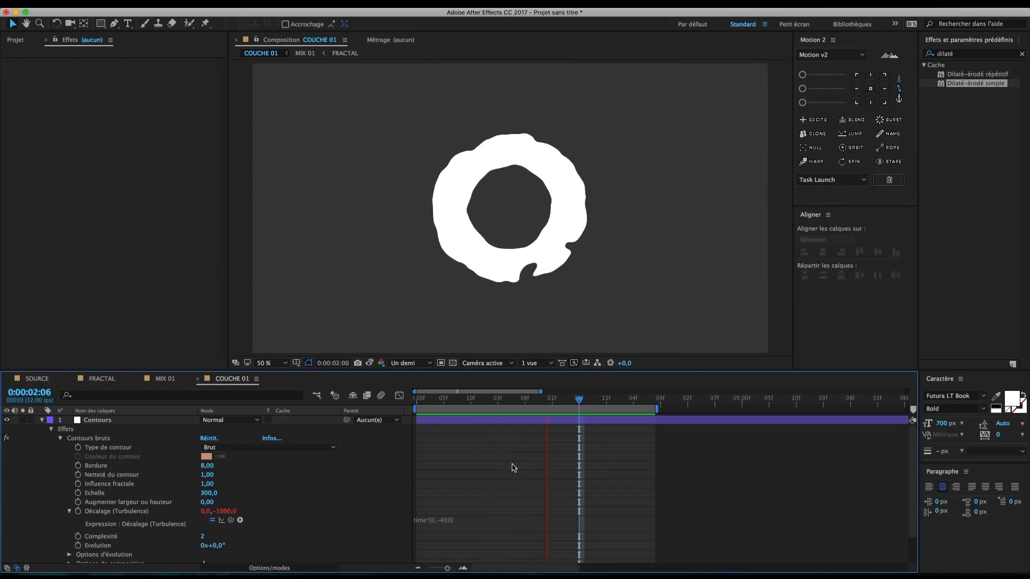
# Step: Add a white 1920 x 1080 solid named "particular" to the FRACTAL composition
pyautogui.click(102, 379)
pyautogui.click(121, 484)
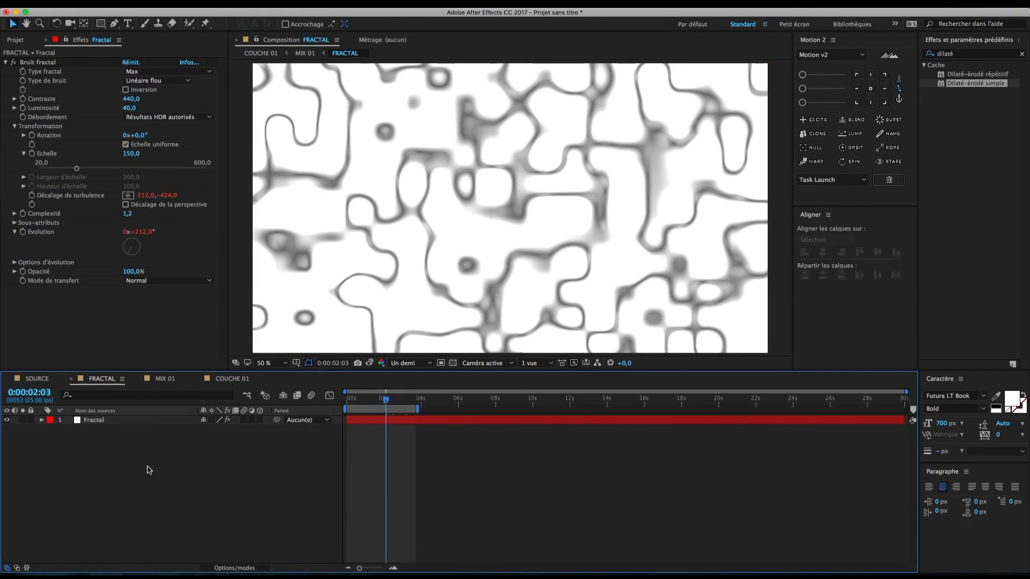
pyautogui.press('super+y')
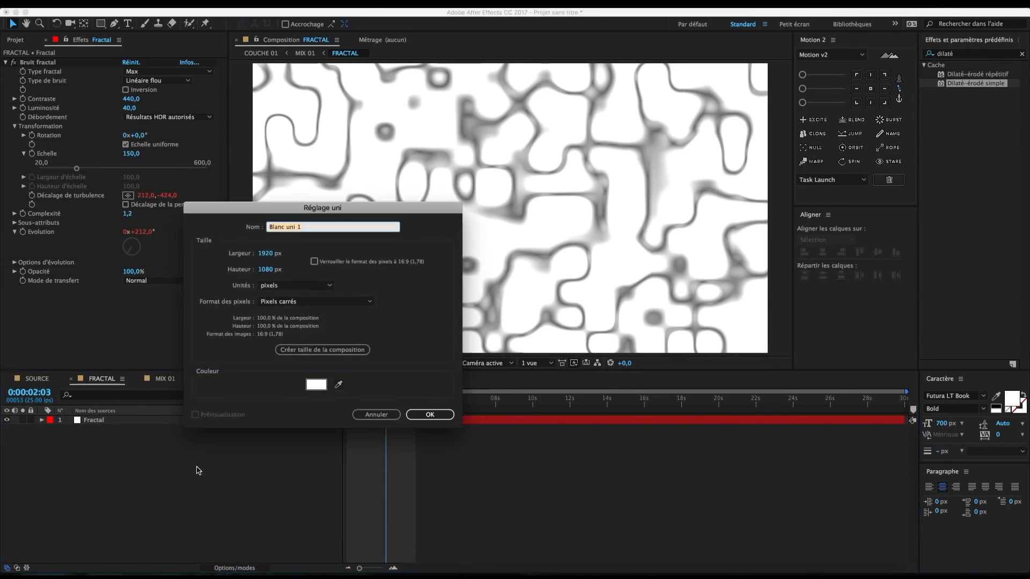
pyautogui.write('particular')
pyautogui.press('Return')
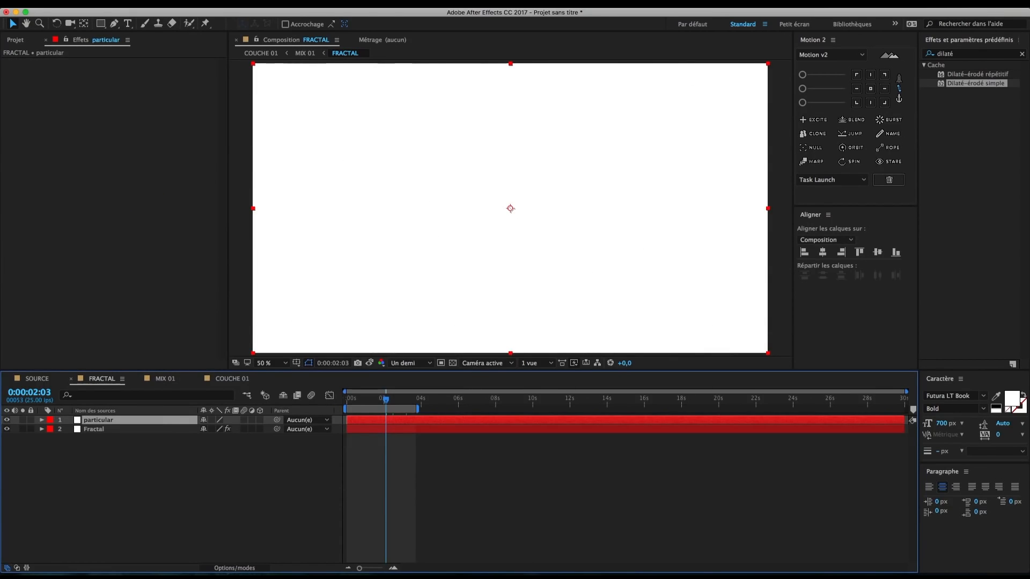
# Step: Apply the Trapcode Particular effect to the particular solid and solo that layer
pyautogui.click(971, 54)
pyautogui.write('particu')
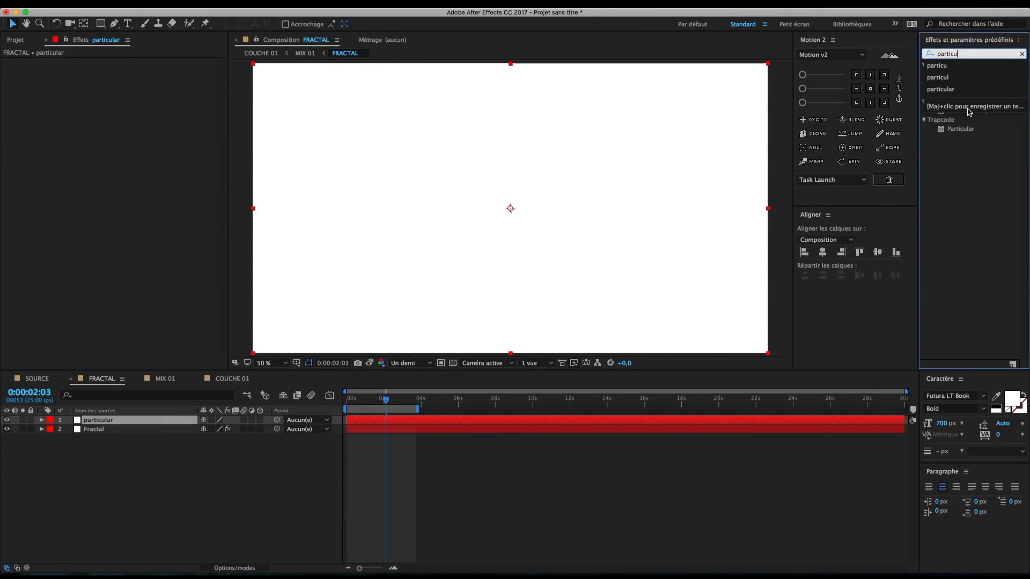
pyautogui.moveTo(960, 130); pyautogui.dragTo(428, 246)
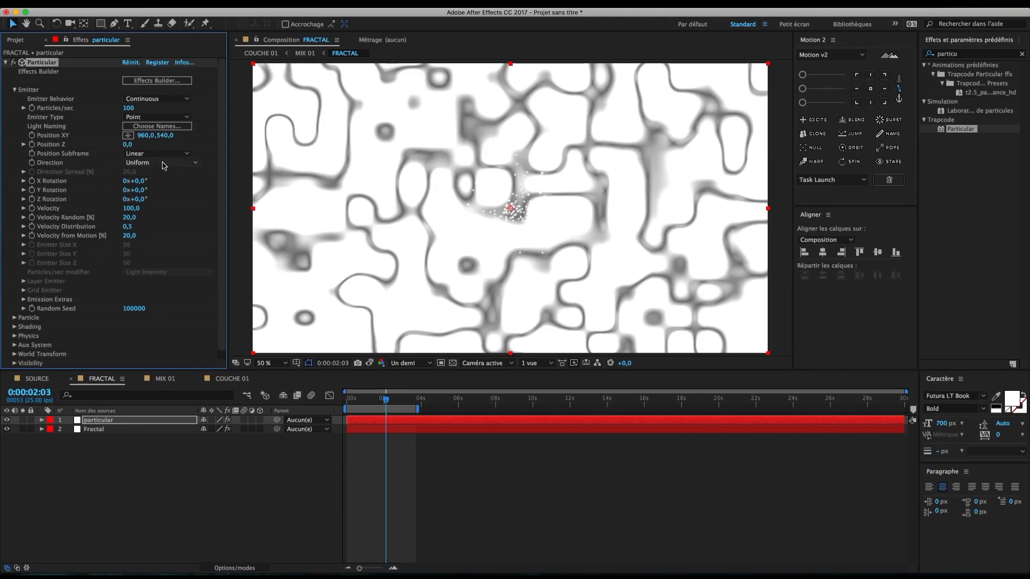
pyautogui.click(23, 420)
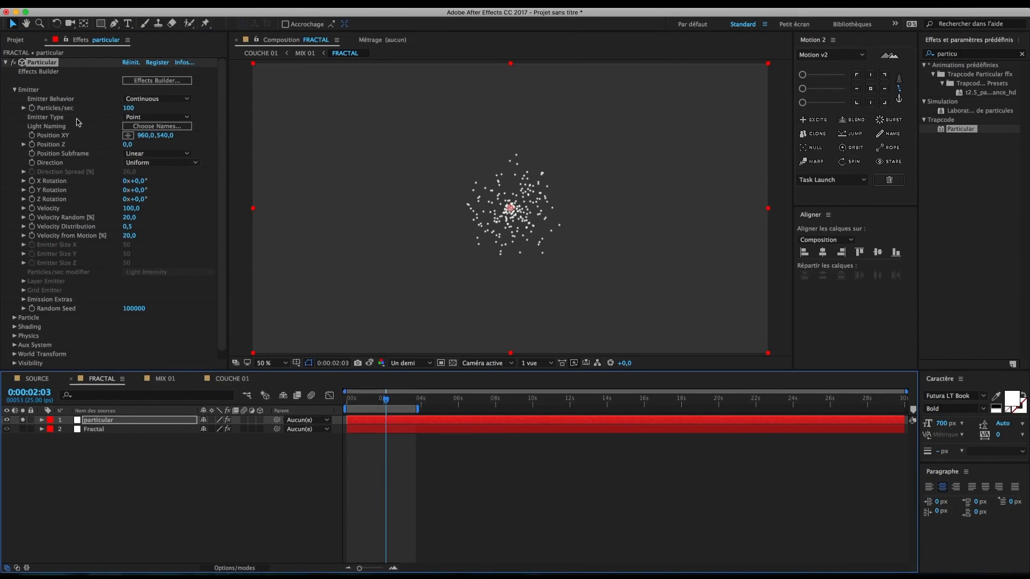
# Step: Try the Layer emitter type in Particular and settle on Box
pyautogui.click(148, 99)
pyautogui.click(96, 114)
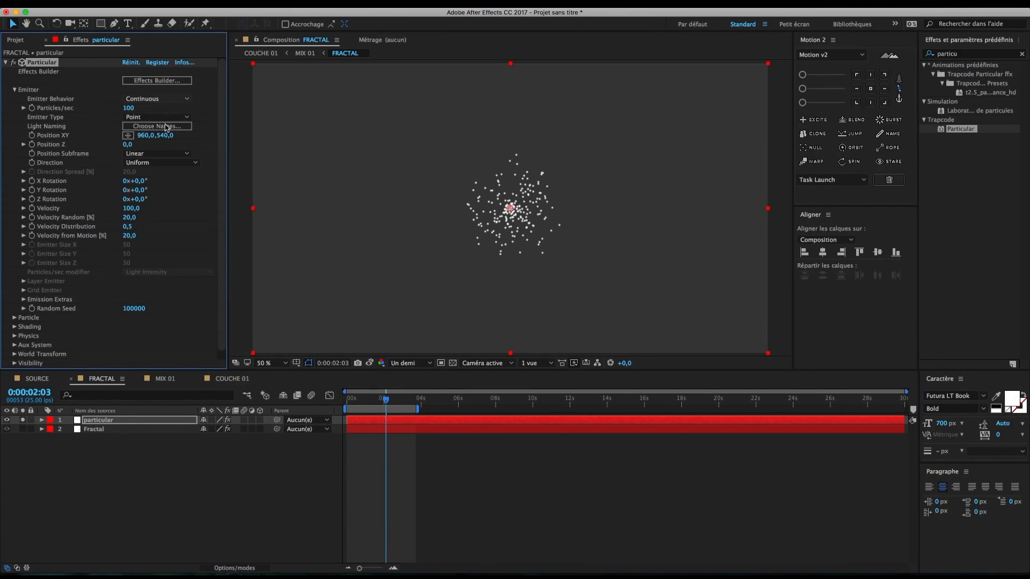
pyautogui.click(168, 117)
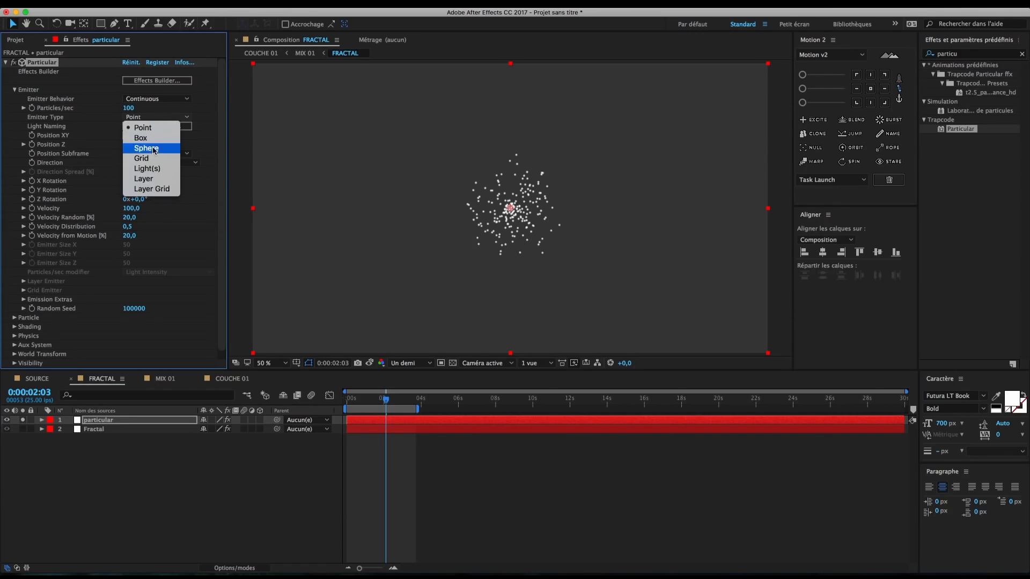
pyautogui.click(152, 179)
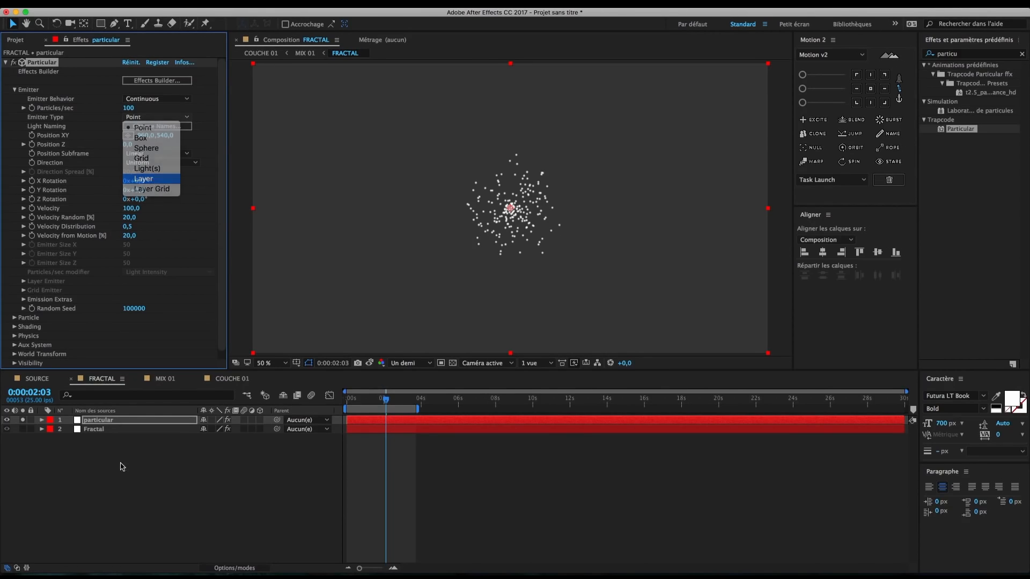
pyautogui.click(151, 118)
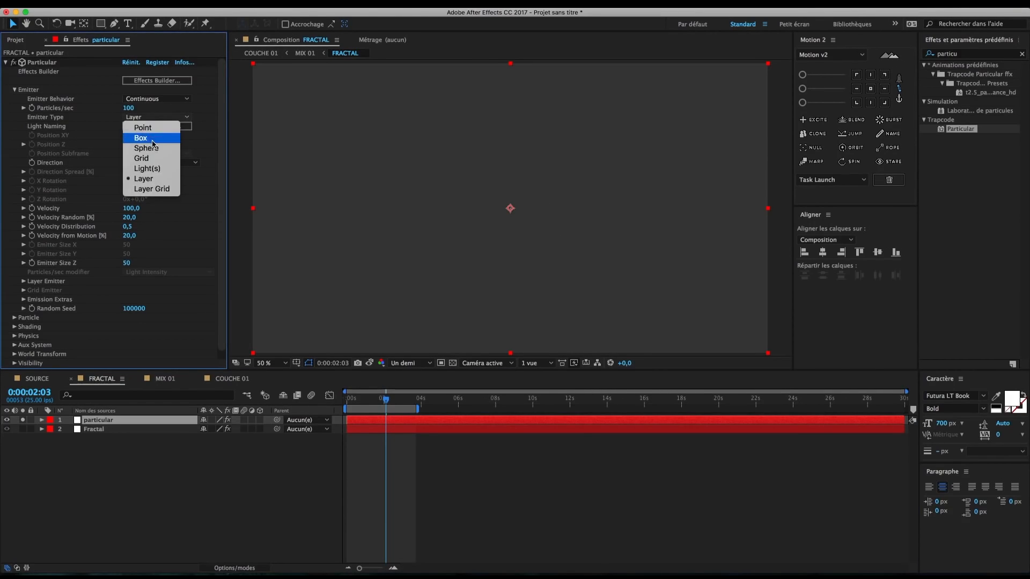
pyautogui.click(144, 136)
# Step: At 0:00:01:13, set the emitter's Size X to 2000 and lower its Y position to 1032
pyautogui.moveTo(379, 400); pyautogui.dragTo(375, 400)
pyautogui.click(129, 245)
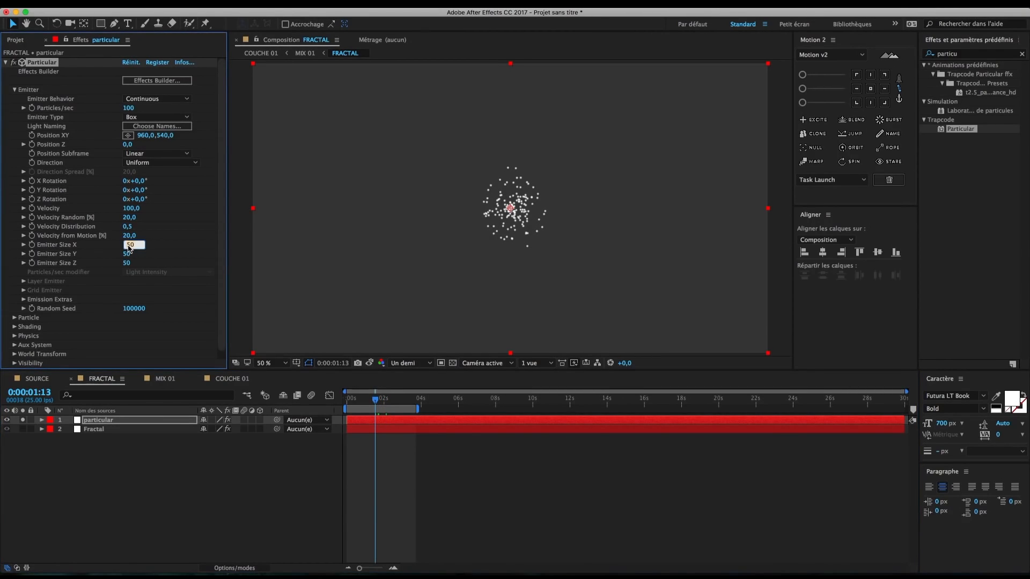
pyautogui.write('2000')
pyautogui.press('Return')
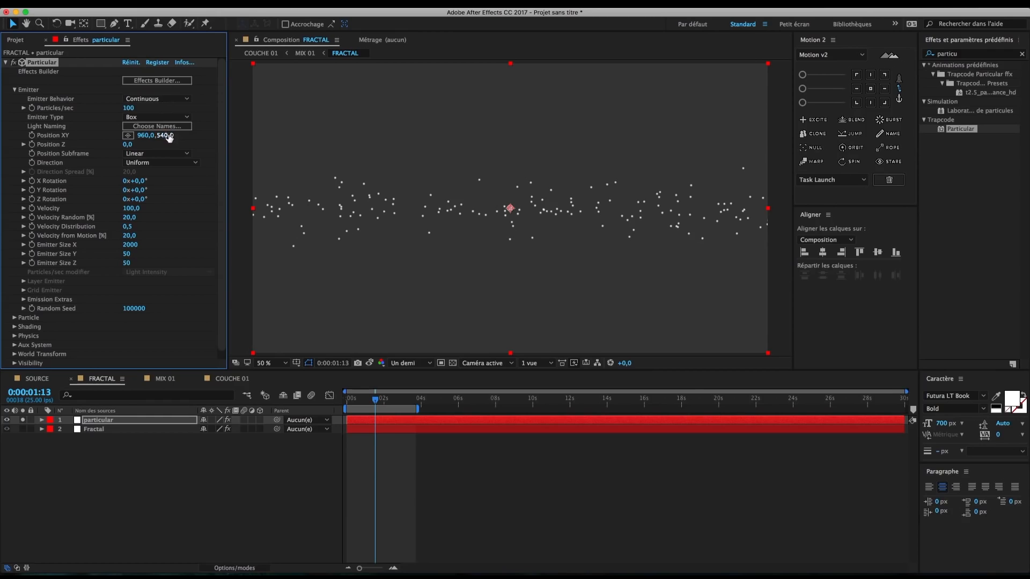
pyautogui.moveTo(164, 135); pyautogui.dragTo(445, 128)
# Step: In Particular's Air physics, set Wind Y to -300 and Wind X to 103
pyautogui.scroll(-1, 41, 324)
pyautogui.click(15, 327)
pyautogui.scroll(-1, 16, 328)
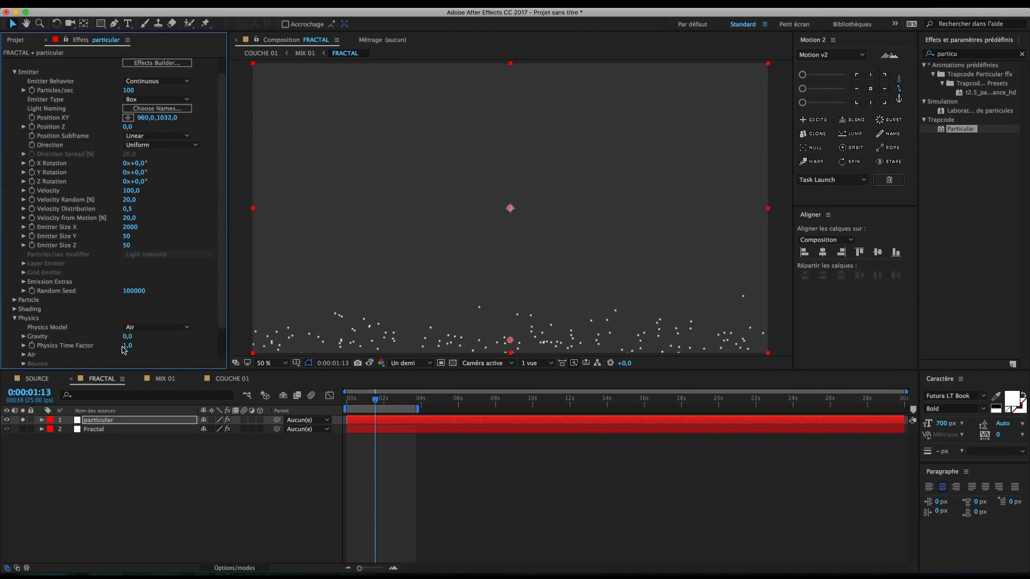
pyautogui.click(31, 354)
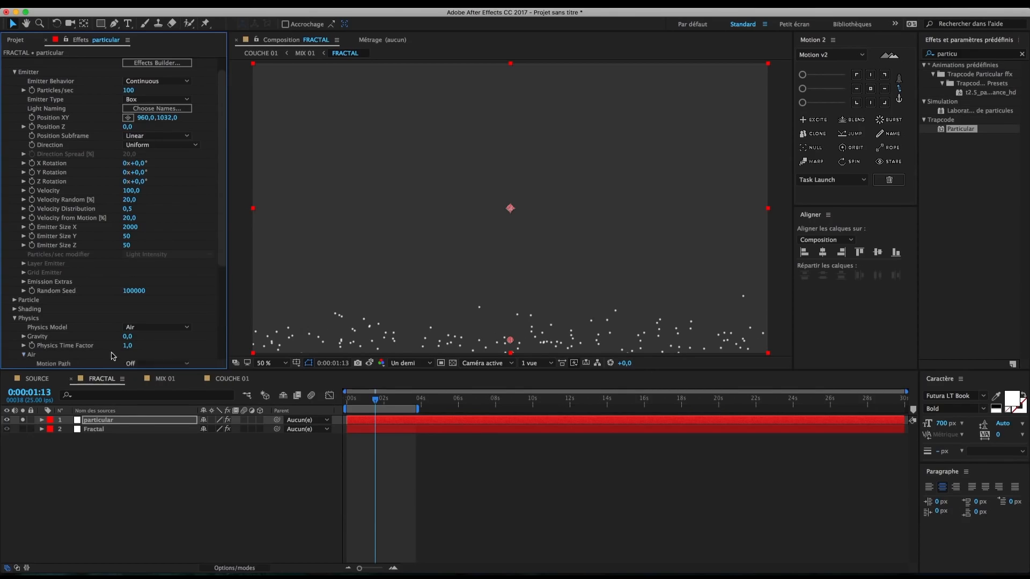
pyautogui.scroll(-10, 160, 320)
pyautogui.moveTo(126, 328); pyautogui.dragTo(2, 334)
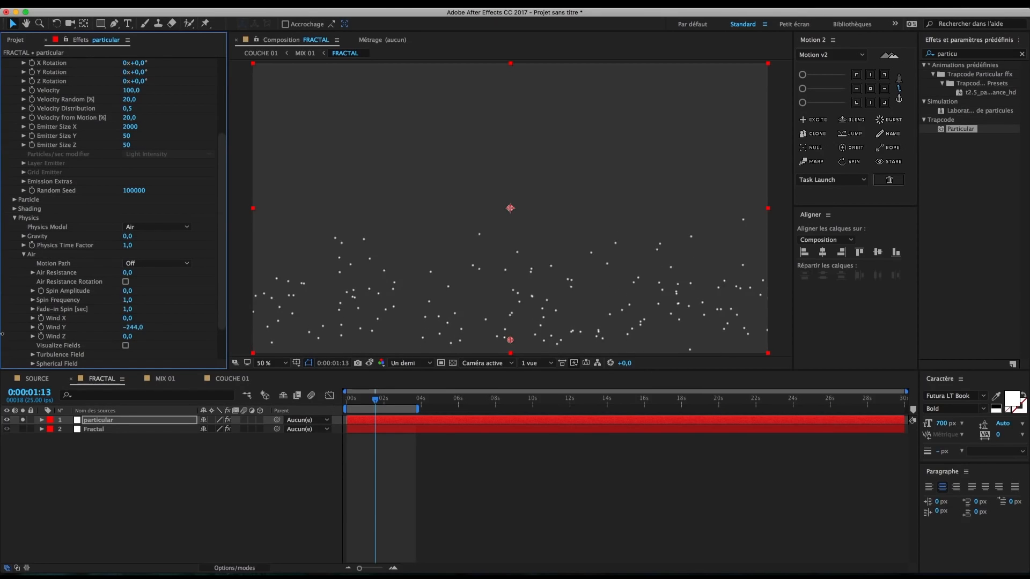
pyautogui.moveTo(163, 320); pyautogui.dragTo(154, 335)
# Step: Shift the particular layer about 3 seconds earlier so particles fill the first frame, and preview the motion
pyautogui.moveTo(433, 421); pyautogui.dragTo(329, 416)
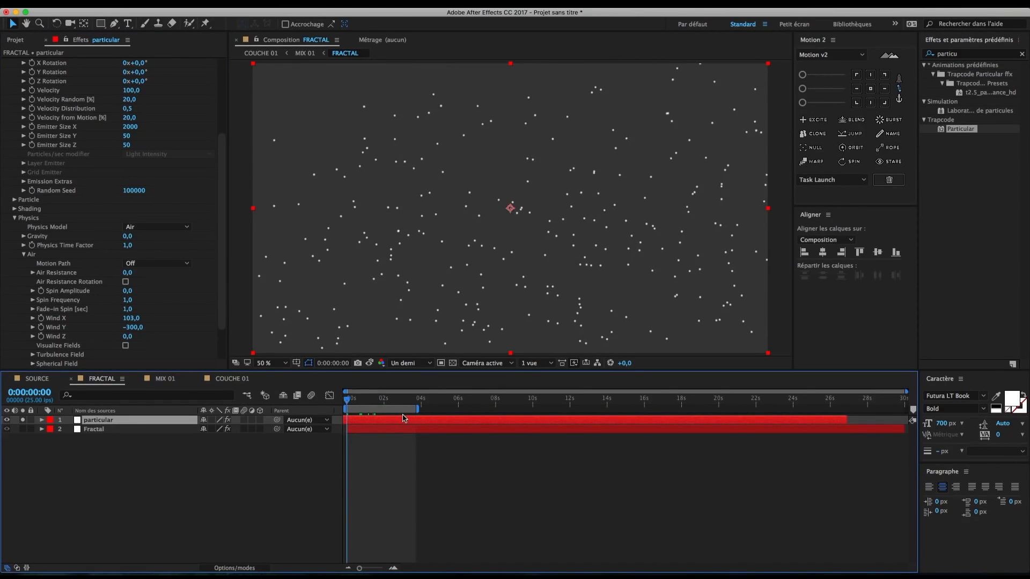
pyautogui.press('space')
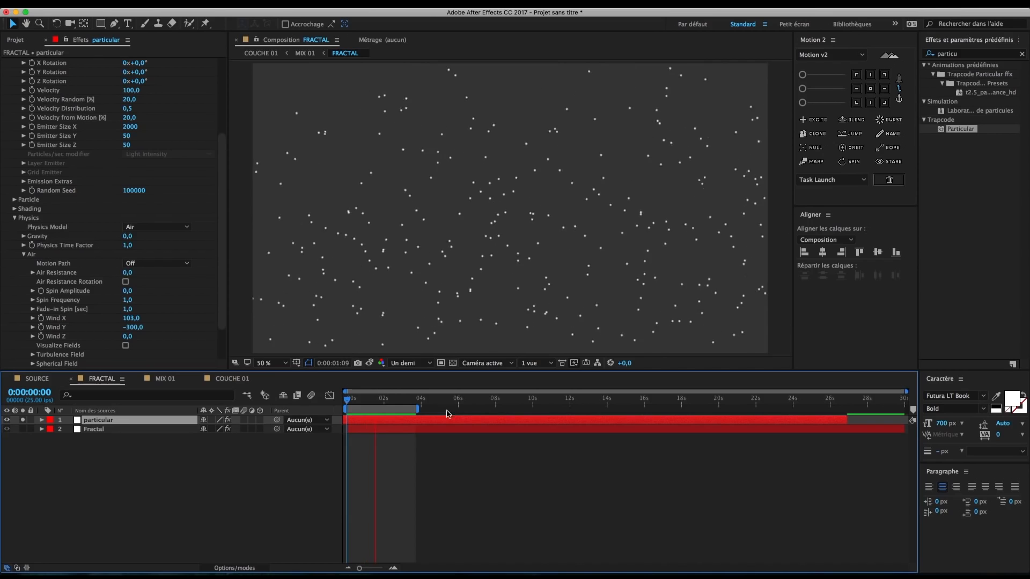
pyautogui.press('space')
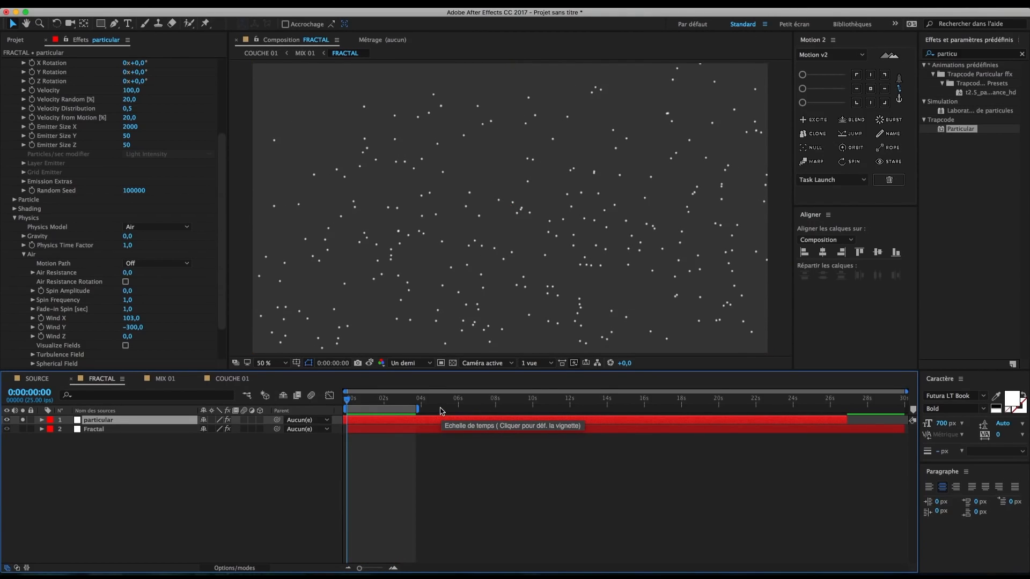
pyautogui.press('space')
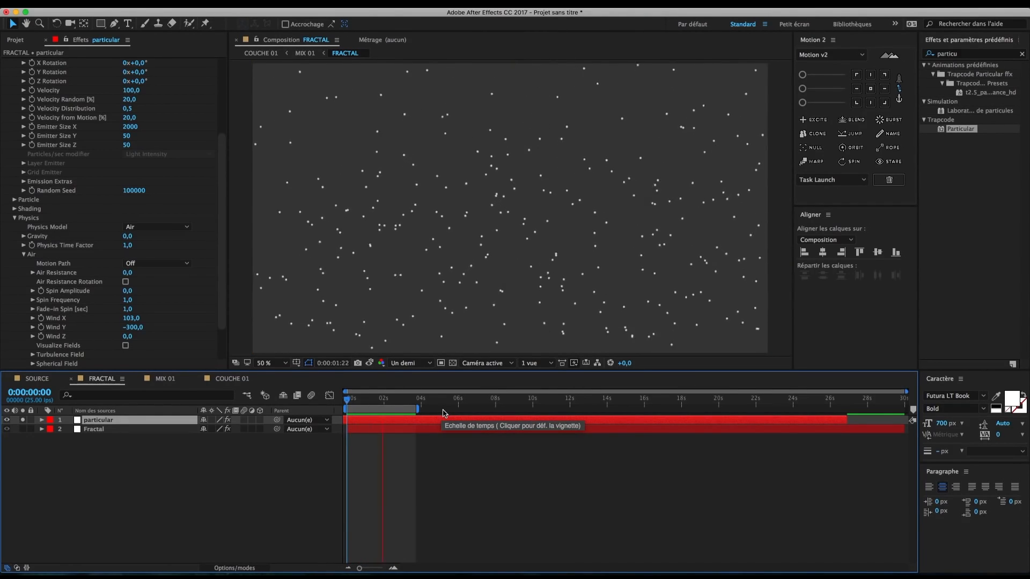
# Step: Set the Turbulence Field's Affect Position to 50 and check the particles at 0:00:01:23
pyautogui.moveTo(222, 188); pyautogui.dragTo(221, 112)
pyautogui.click(15, 90)
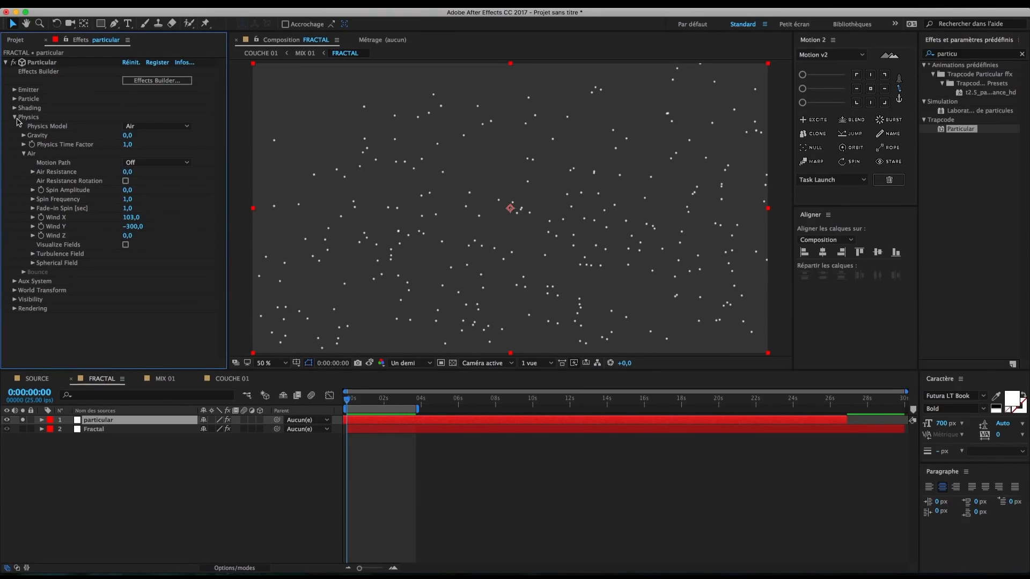
pyautogui.click(33, 254)
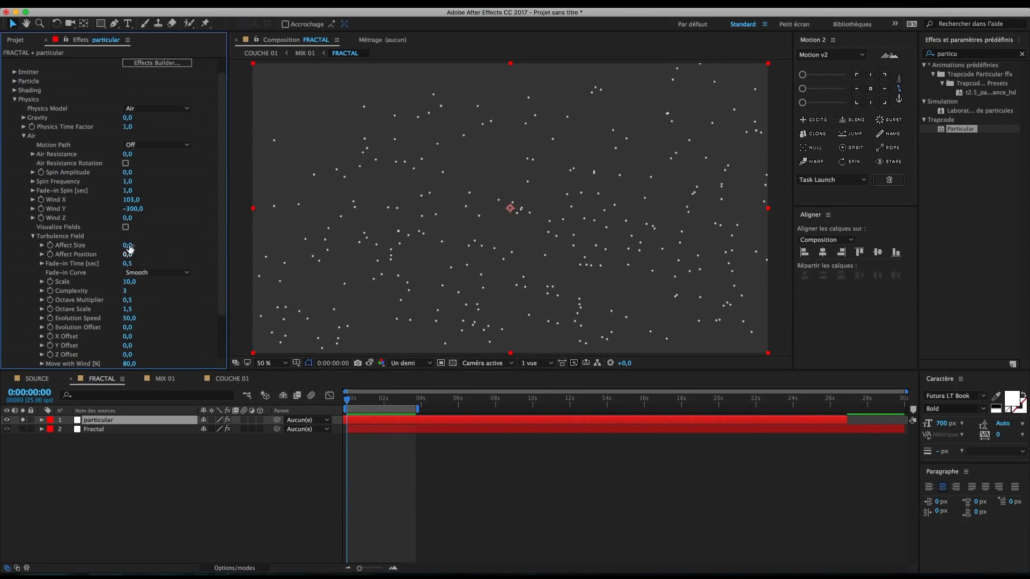
pyautogui.scroll(-2, 132, 250)
pyautogui.click(129, 246)
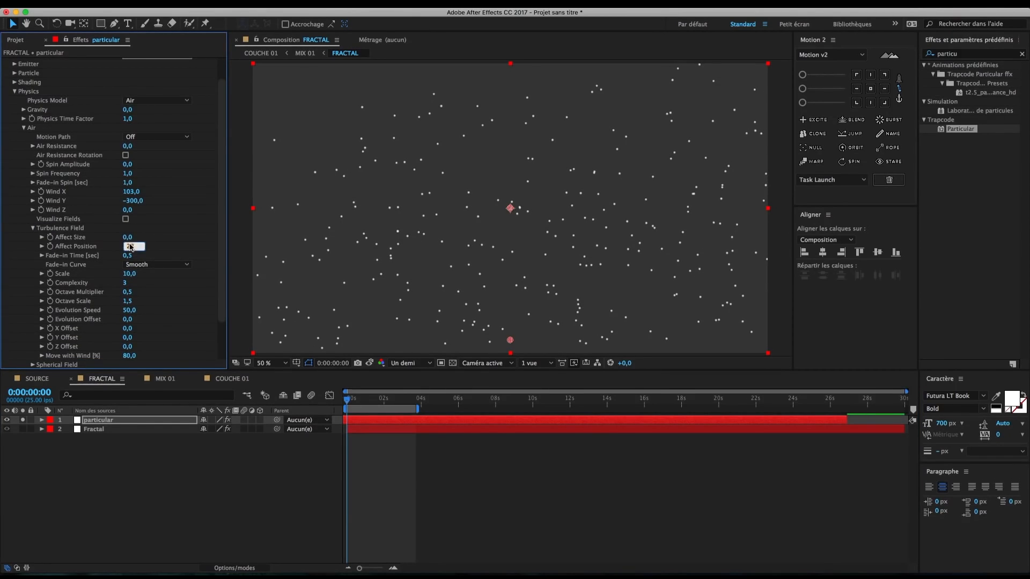
pyautogui.write('50')
pyautogui.press('Return')
pyautogui.moveTo(362, 404); pyautogui.dragTo(384, 405)
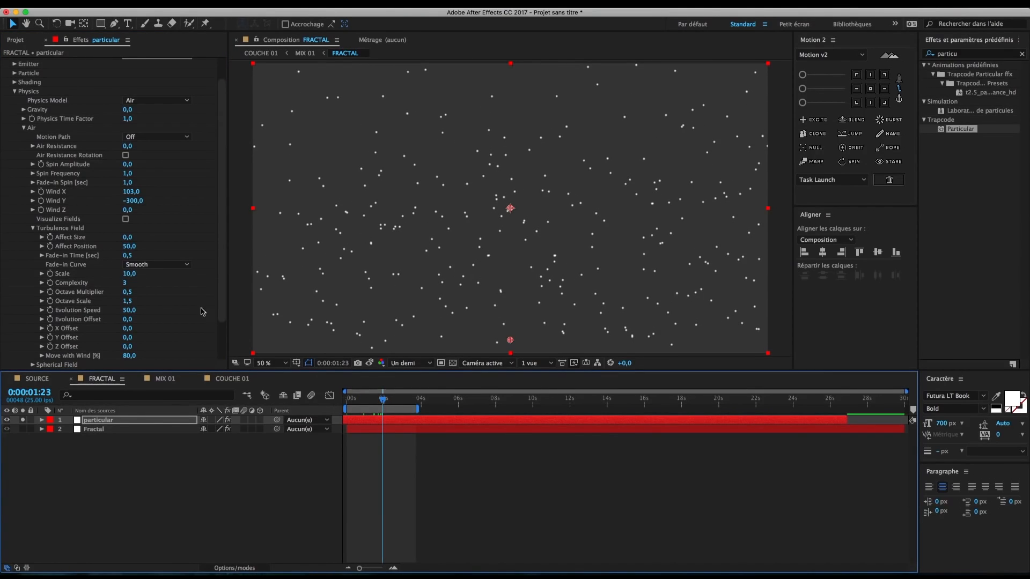
# Step: Enable Visualize Fields and set the Turbulence Field's Affect Position to 100 and Scale to 5
pyautogui.click(125, 219)
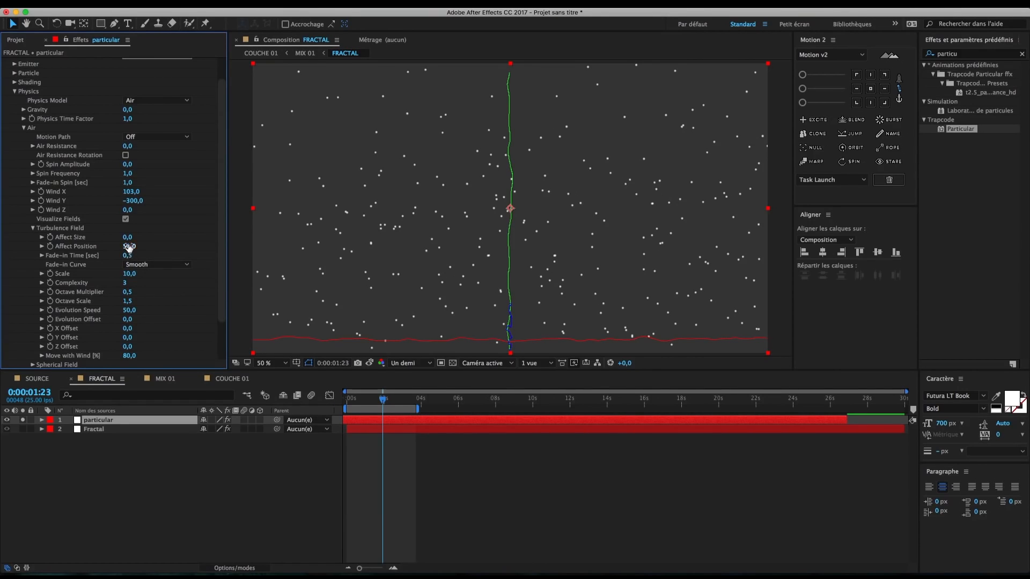
pyautogui.moveTo(140, 246); pyautogui.dragTo(153, 246)
pyautogui.click(133, 248)
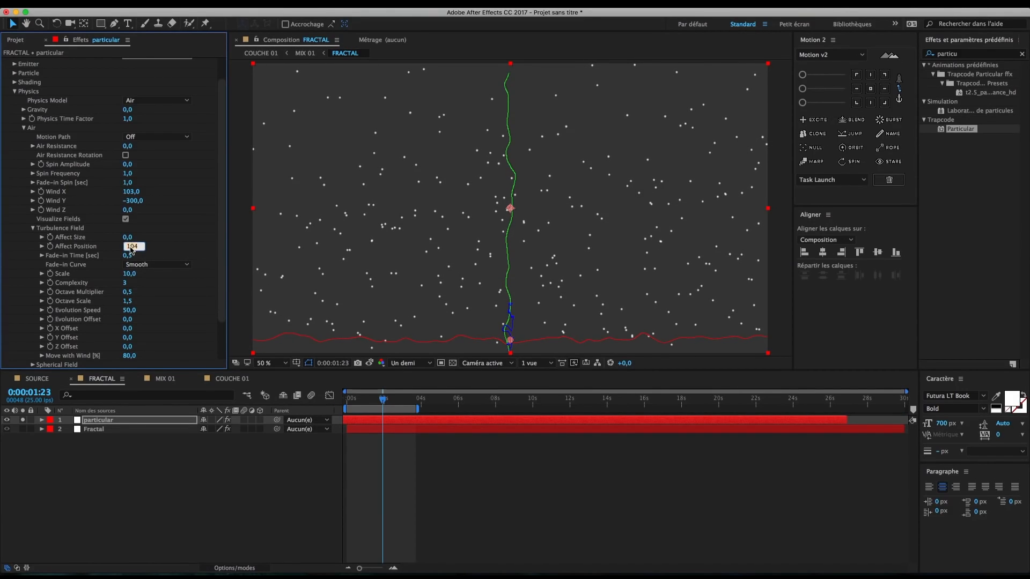
pyautogui.click(129, 274)
pyautogui.press('Return')
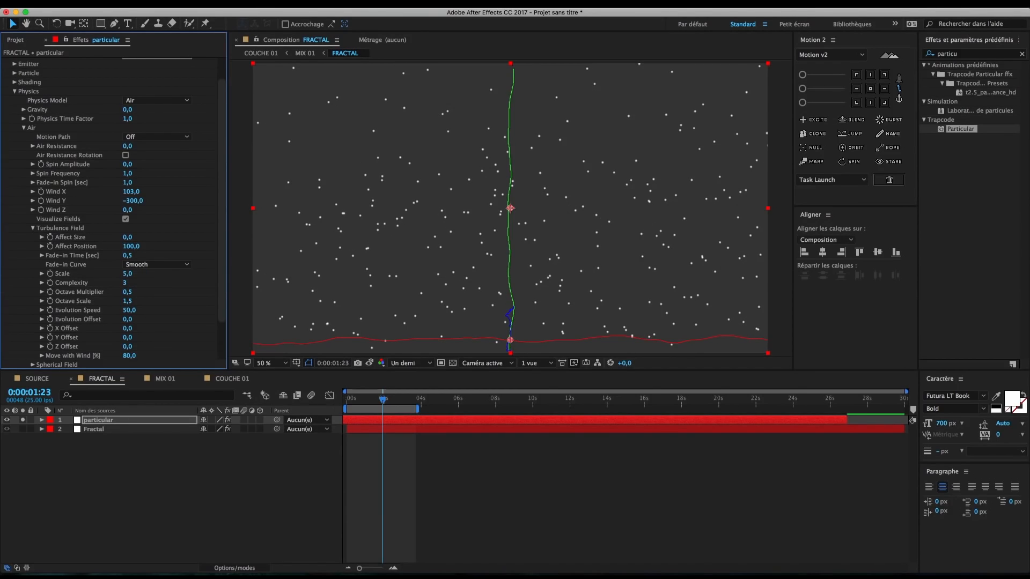
# Step: Set the Turbulence Field's Evolution Speed to 100 and preview the particles
pyautogui.click(129, 310)
pyautogui.write('100')
pyautogui.press('Return')
pyautogui.press('space')
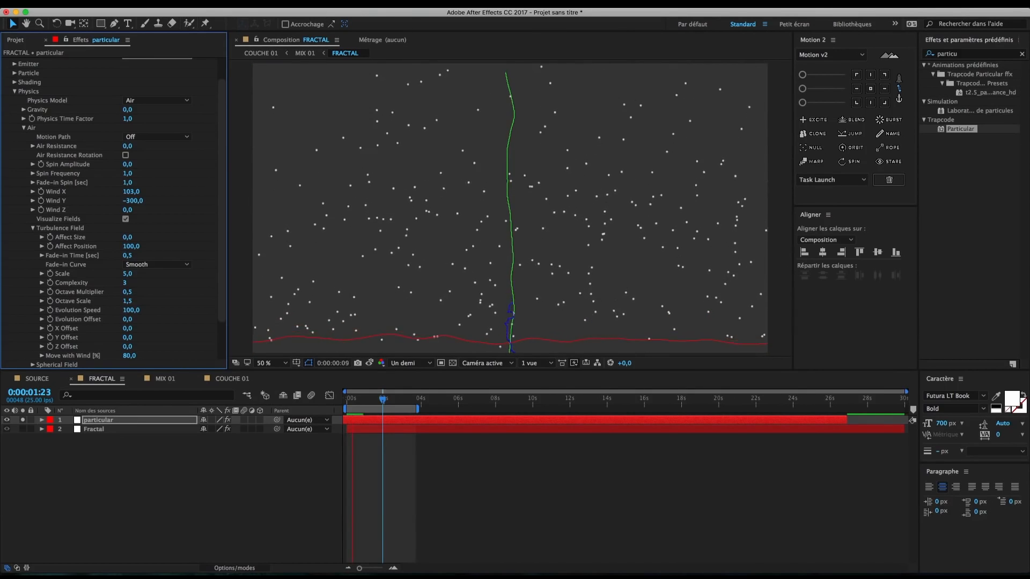
pyautogui.press('space')
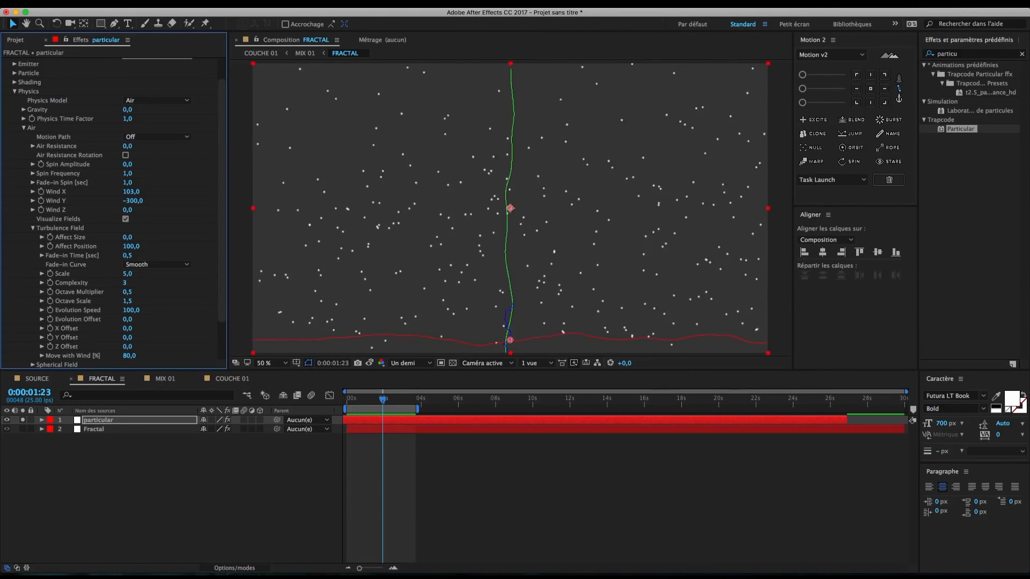
# Step: Raise the Turbulence Field's Evolution Speed to 150, preview the particles and collapse the Physics settings
pyautogui.click(126, 311)
pyautogui.write('150')
pyautogui.press('Return')
pyautogui.press('space')
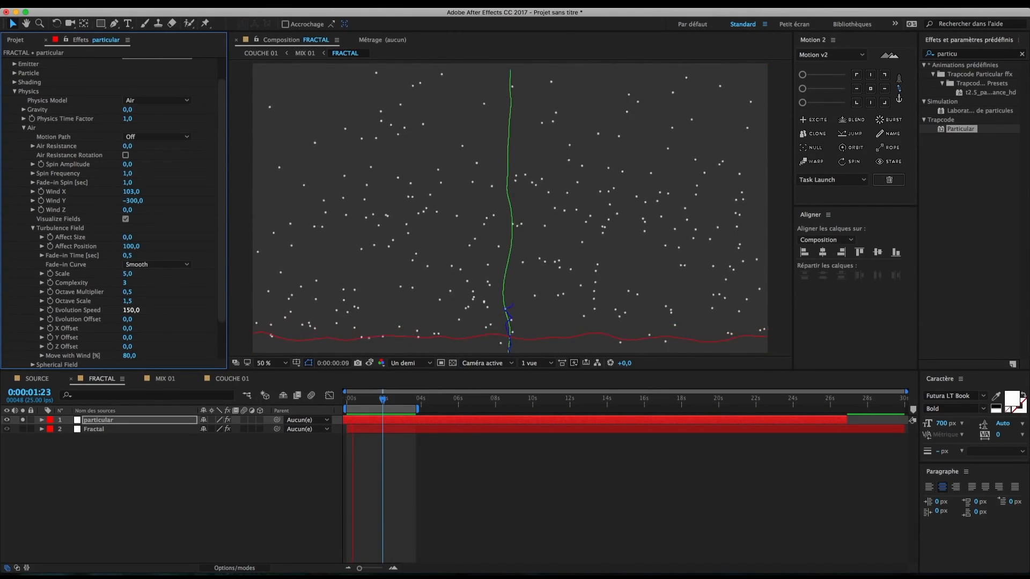
pyautogui.press('space')
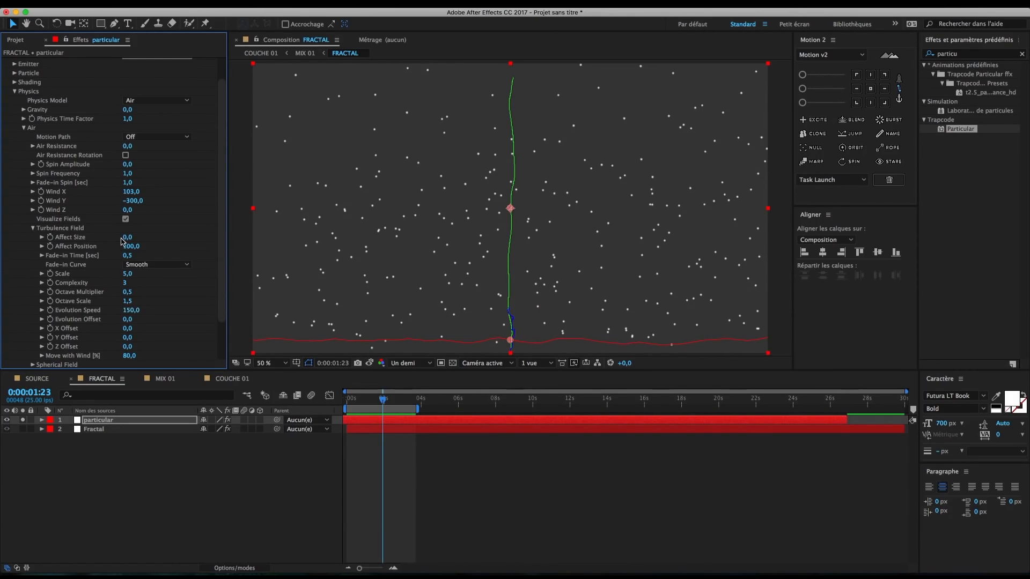
pyautogui.click(15, 92)
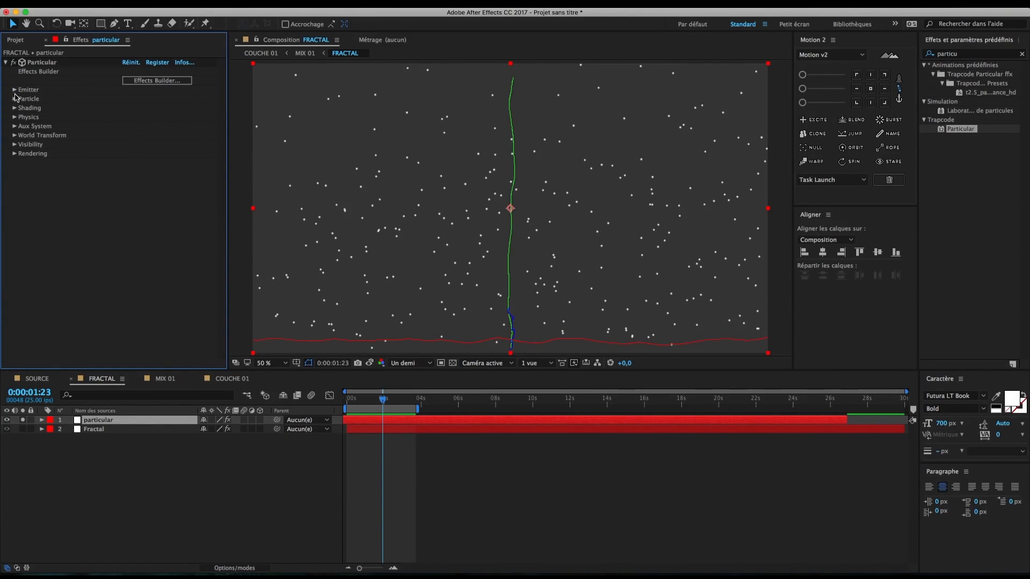
# Step: Set the Emitter's Particles/sec to 20 in Particular
pyautogui.click(15, 99)
pyautogui.click(14, 91)
pyautogui.click(132, 108)
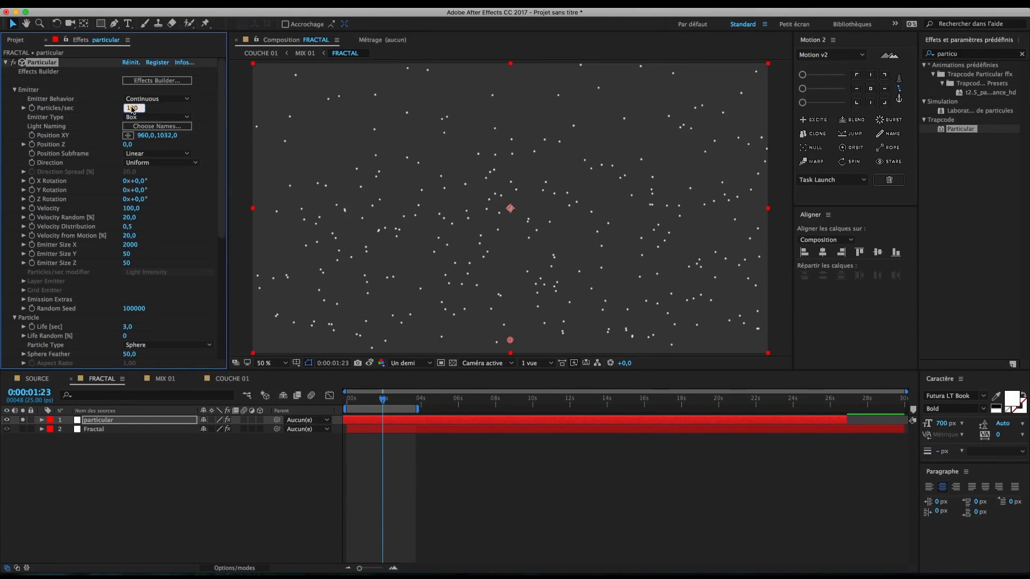
pyautogui.write('20')
pyautogui.press('Return')
pyautogui.click(14, 90)
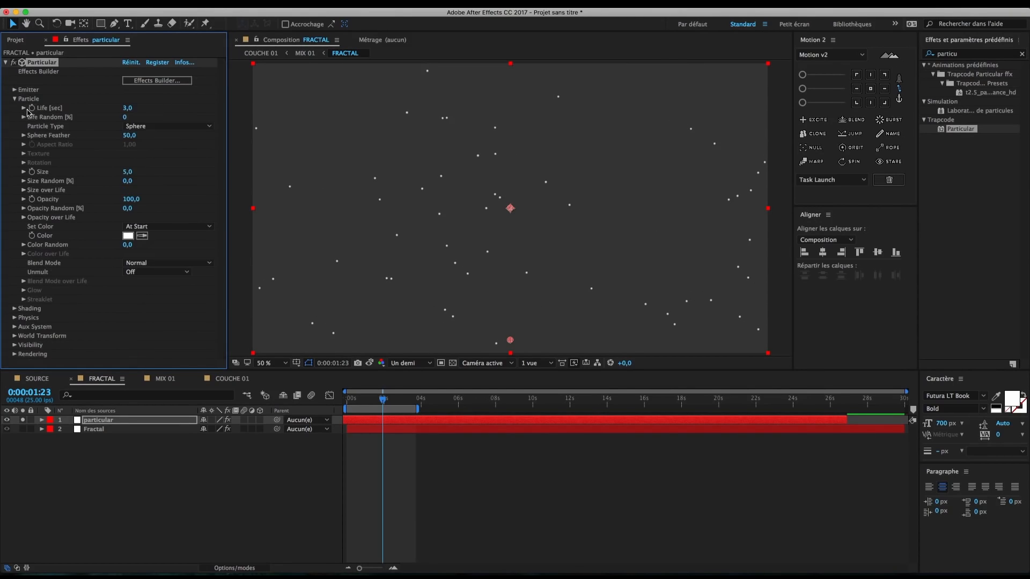
# Step: Apply the descending Size over Life preset, reshape the curve so particles start at zero size, and check the particles at 0:00:01:15
pyautogui.click(23, 190)
pyautogui.click(190, 218)
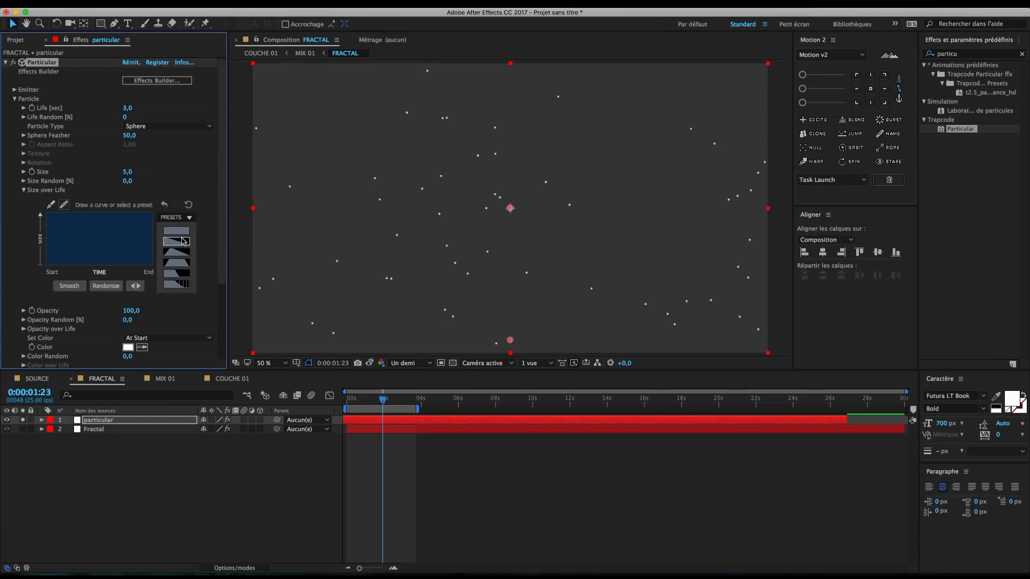
pyautogui.click(182, 244)
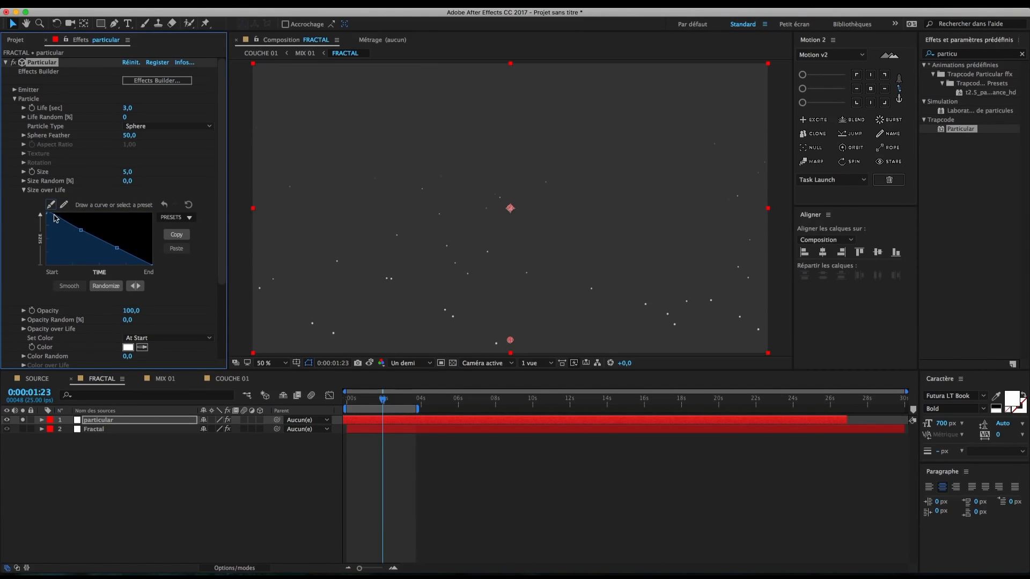
pyautogui.moveTo(49, 216); pyautogui.dragTo(43, 258)
pyautogui.moveTo(350, 405); pyautogui.dragTo(378, 406)
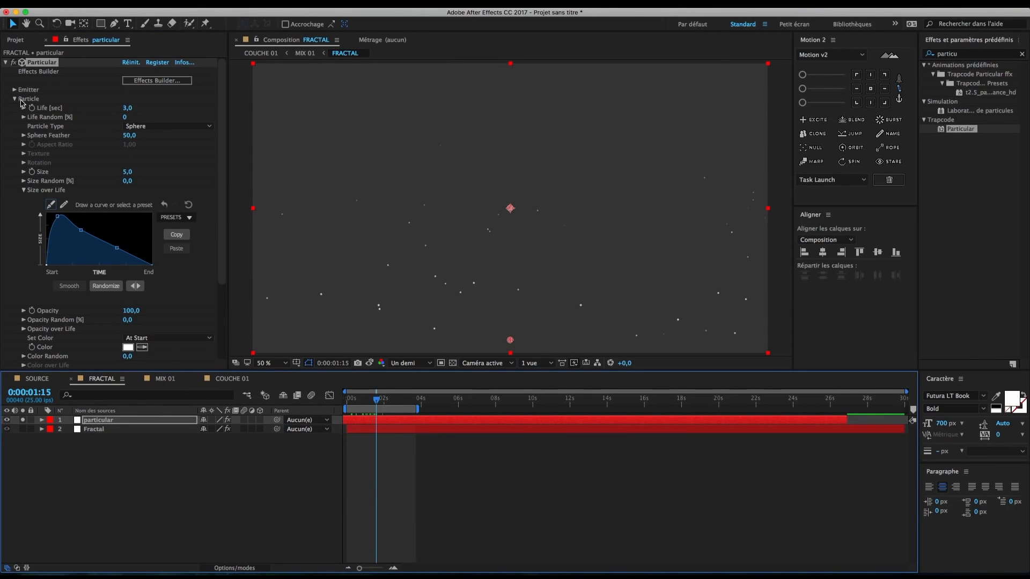
pyautogui.click(24, 191)
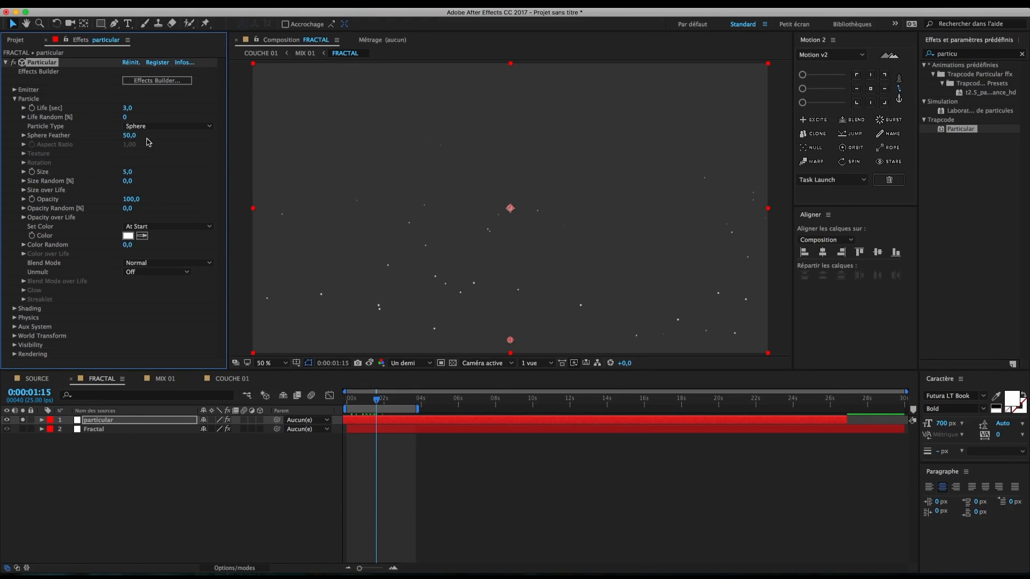
# Step: Set the particles' Life to 10 seconds, Size to 39 and Size Random to 27%, and preview them
pyautogui.click(129, 108)
pyautogui.write('10')
pyautogui.press('Return')
pyautogui.moveTo(130, 172)
pyautogui.mouseDown()
pyautogui.moveTo(148, 172)
pyautogui.moveTo(147, 182)
pyautogui.mouseUp()
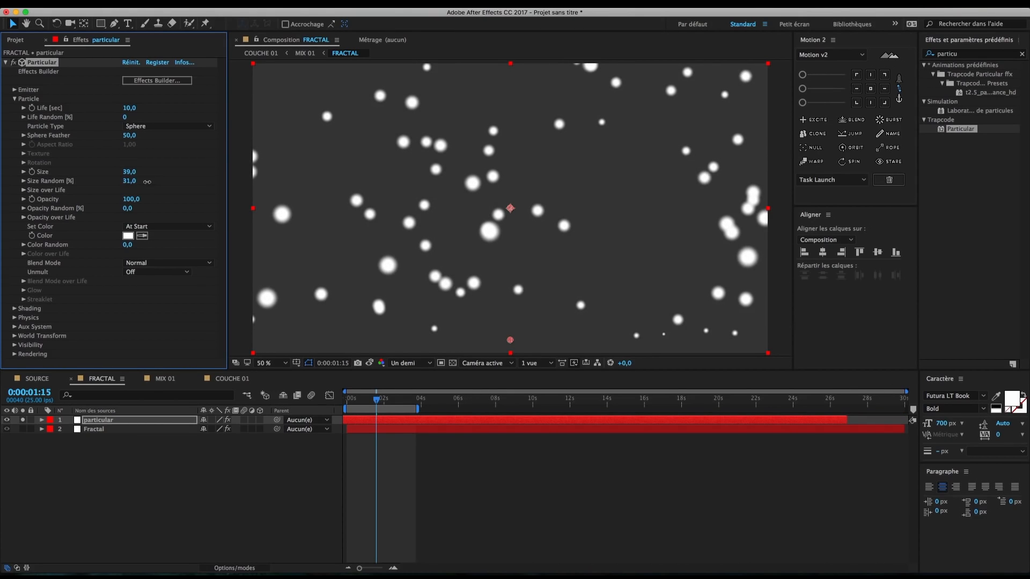
pyautogui.click(376, 401)
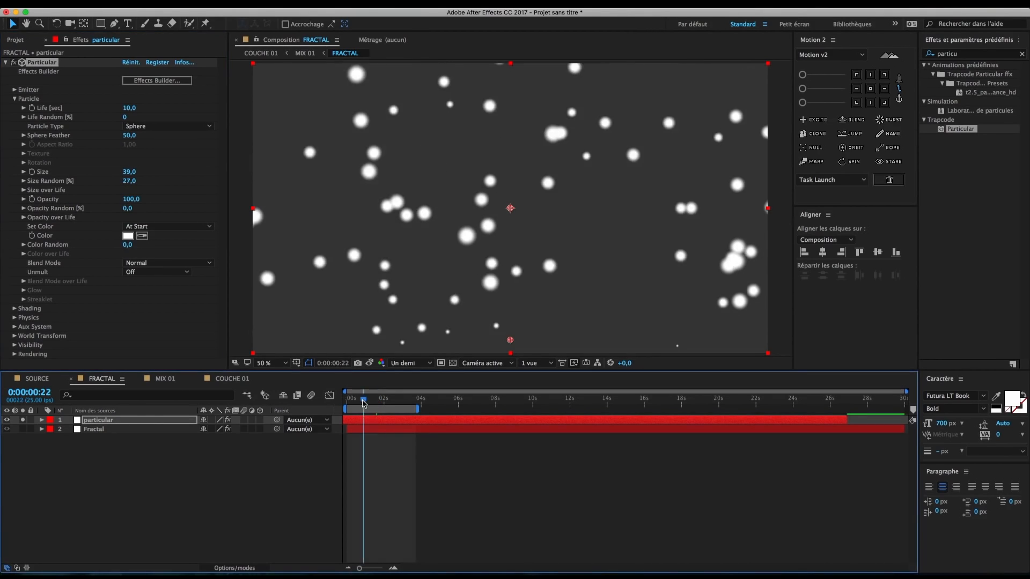
pyautogui.press('space')
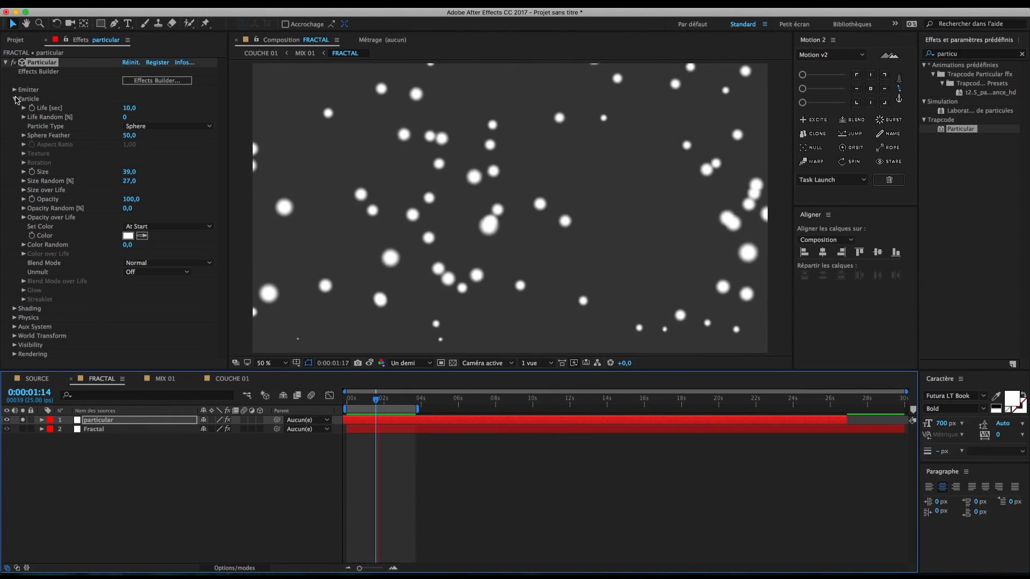
# Step: Set the Physics wind to 100 on X and -300 on Y and preview the particles
pyautogui.click(15, 99)
pyautogui.click(15, 117)
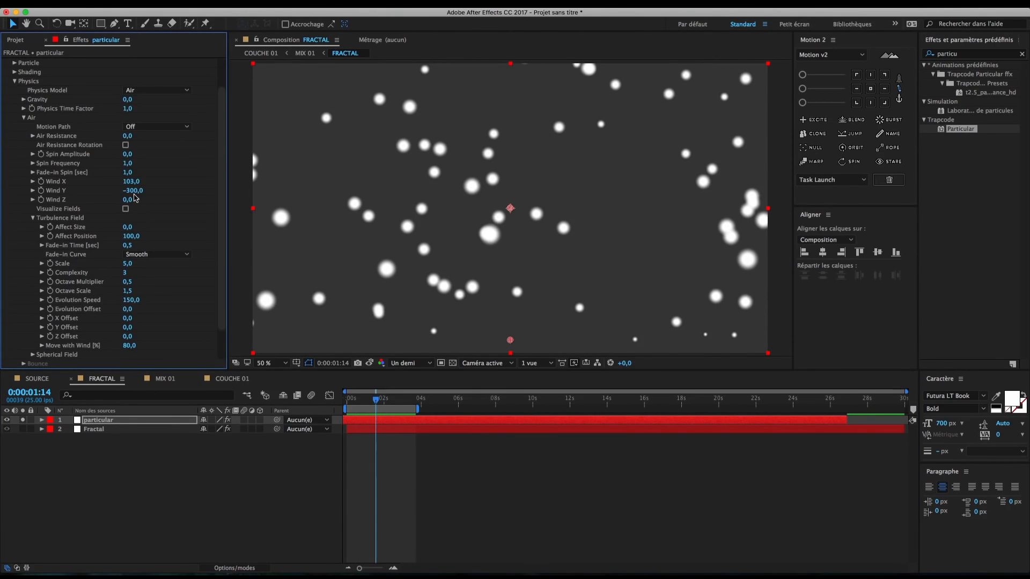
pyautogui.click(134, 191)
pyautogui.click(133, 182)
pyautogui.write('100')
pyautogui.press('Tab')
pyautogui.write('-300')
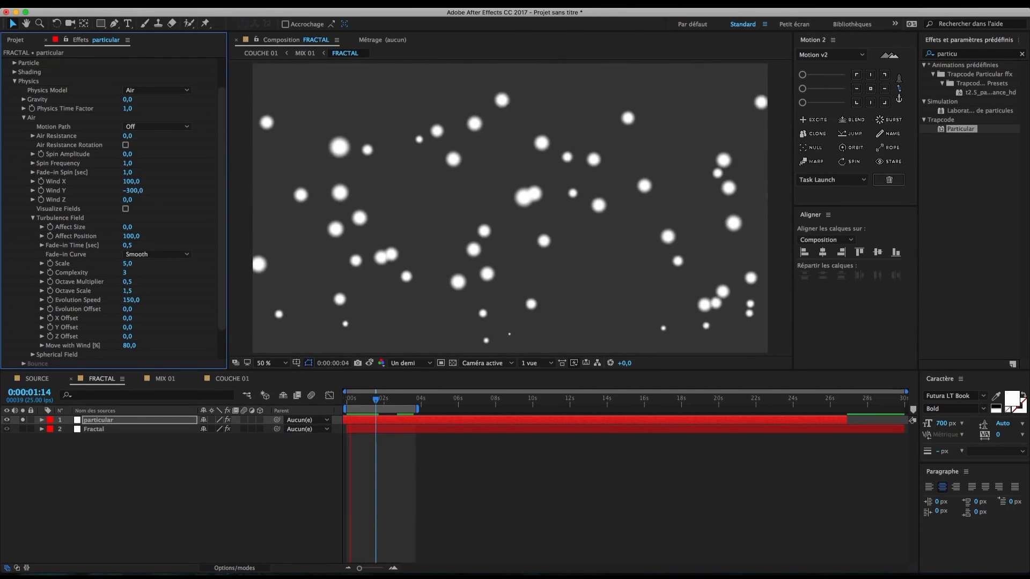
pyautogui.press('Return')
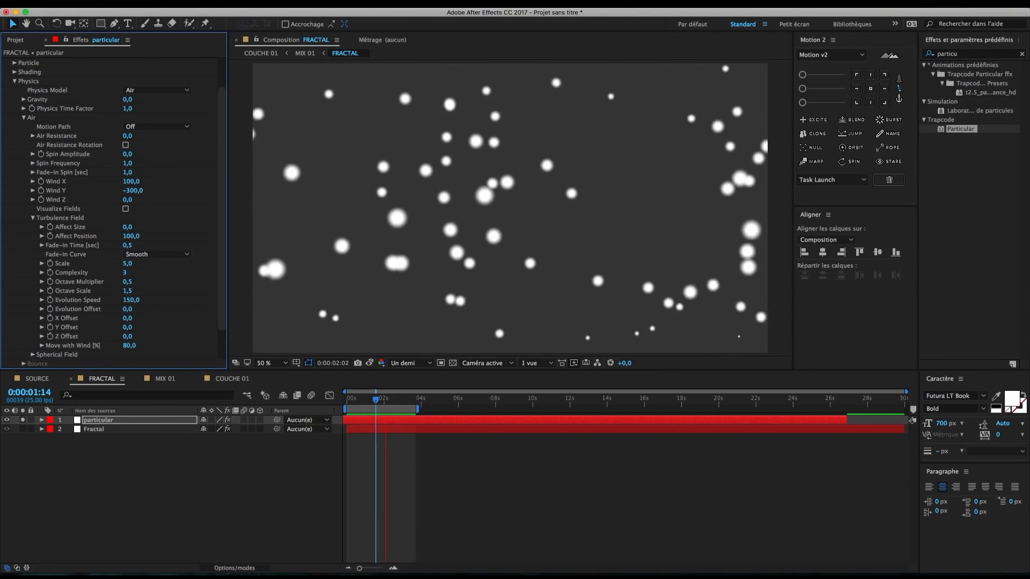
# Step: Set the Emitter's Particles/sec to 10 and check the particles at 0:00:02:04
pyautogui.scroll(10, 128, 111)
pyautogui.click(129, 107)
pyautogui.write('1')
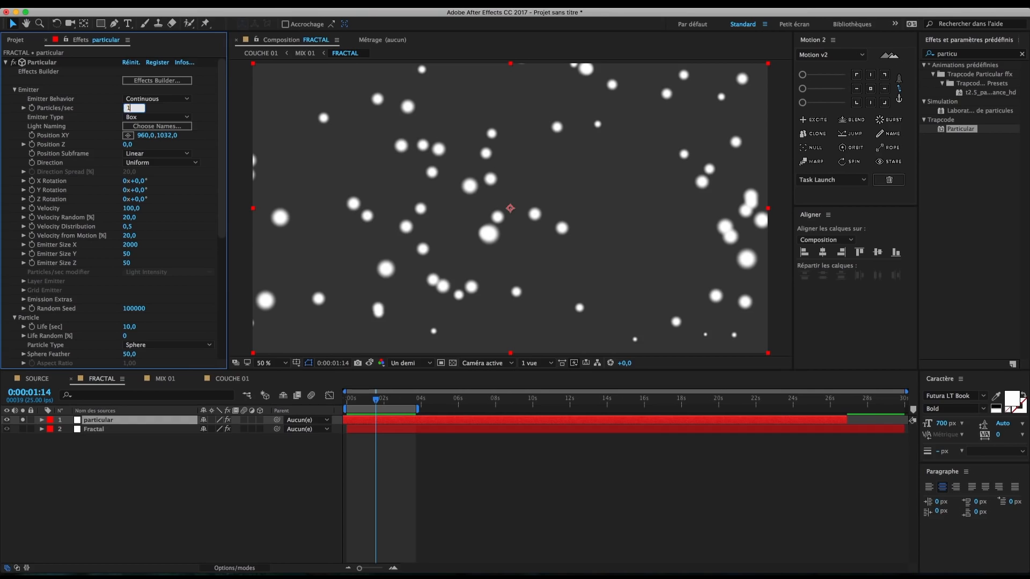
pyautogui.write('0')
pyautogui.press('Return')
pyautogui.click(320, 489)
pyautogui.click(387, 400)
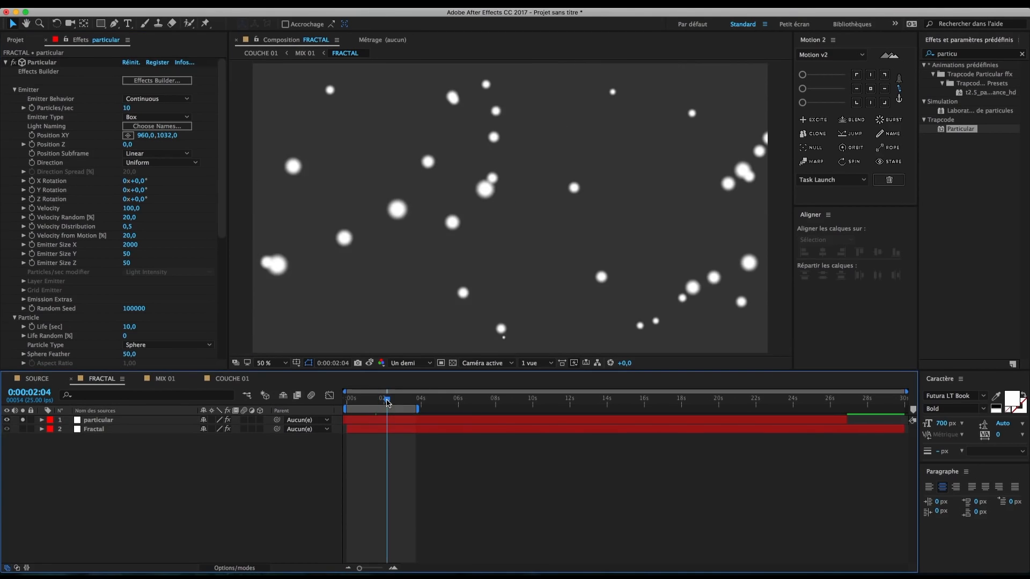
# Step: Change the particle color to black and check the particles over the Fractal layer
pyautogui.click(16, 89)
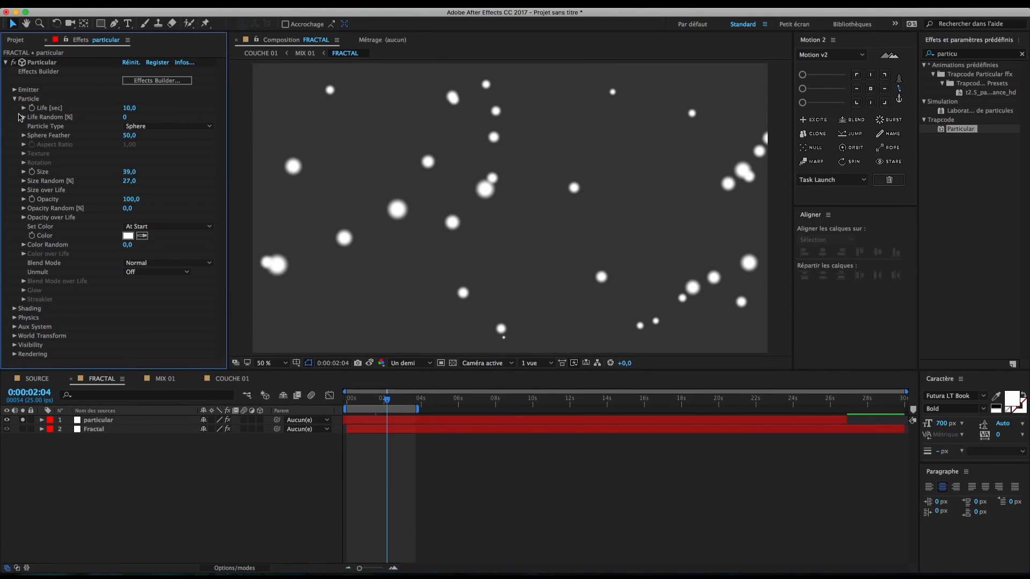
pyautogui.click(15, 100)
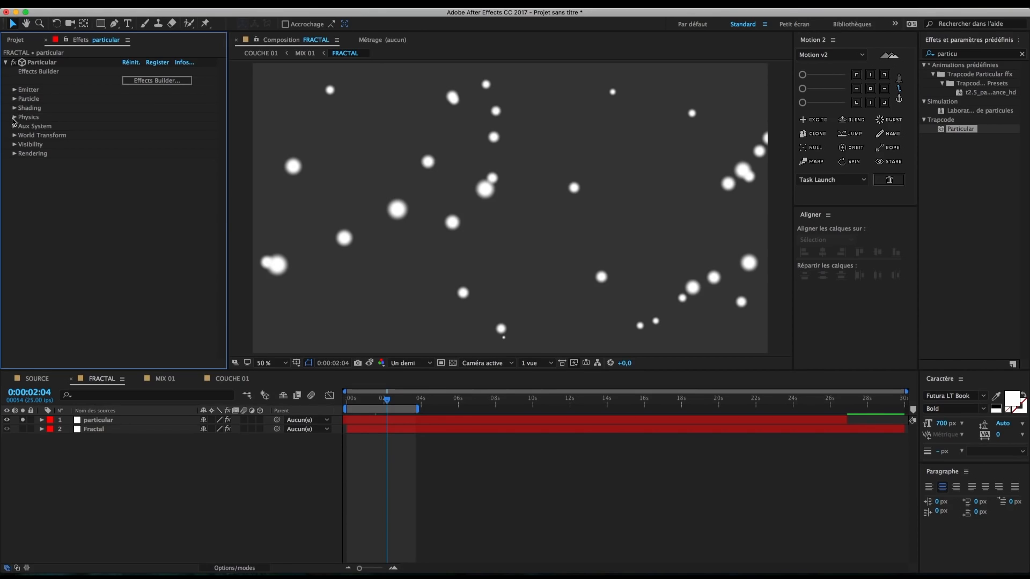
pyautogui.click(15, 99)
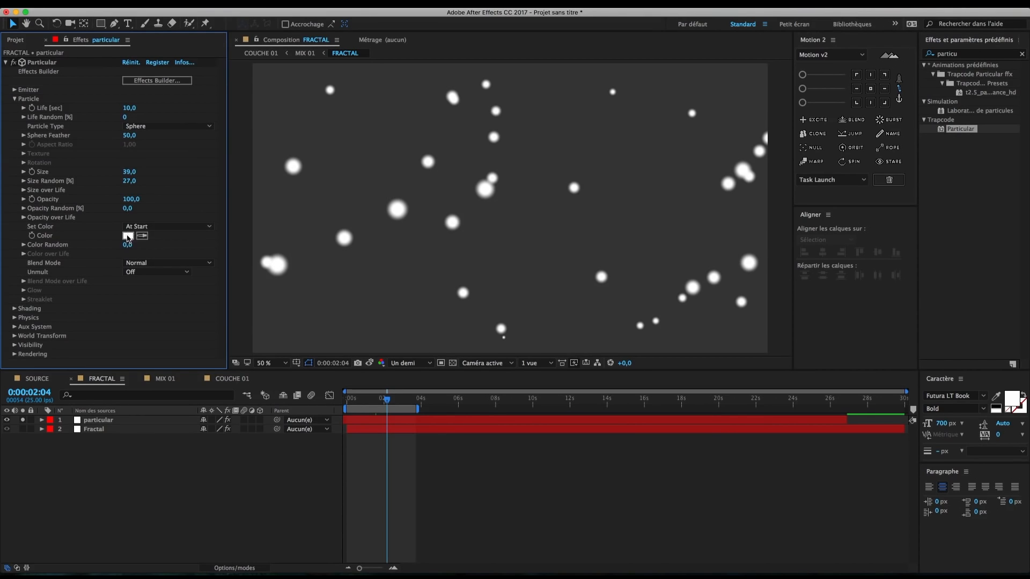
pyautogui.click(128, 236)
pyautogui.click(131, 202)
pyautogui.press('Return')
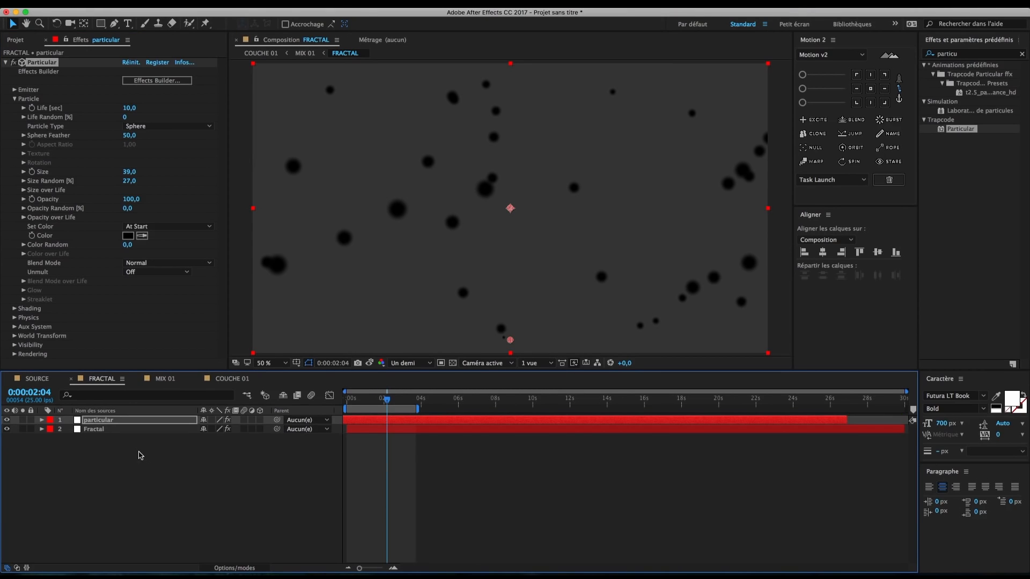
pyautogui.click(230, 465)
pyautogui.moveTo(473, 398); pyautogui.dragTo(568, 410)
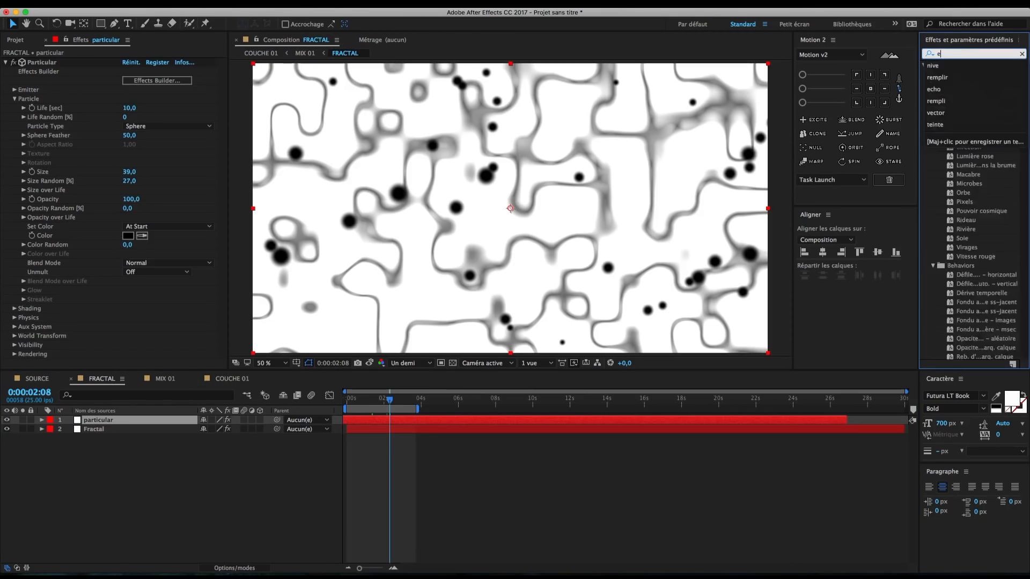
# Step: Apply the Echo effect to the particular layer and set its interval to -0.06 seconds
pyautogui.write('echo')
pyautogui.doubleClick(952, 138)
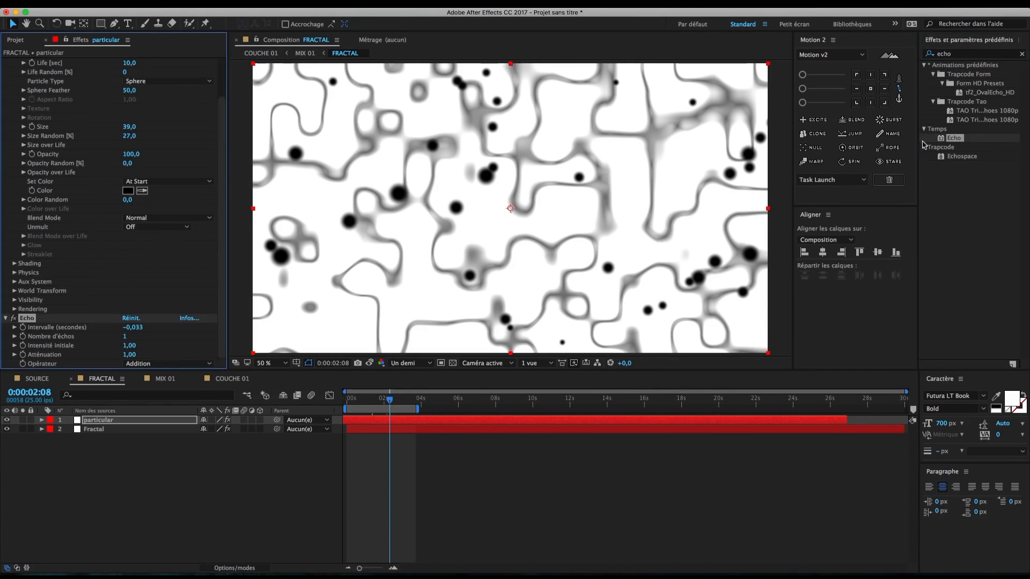
pyautogui.click(138, 328)
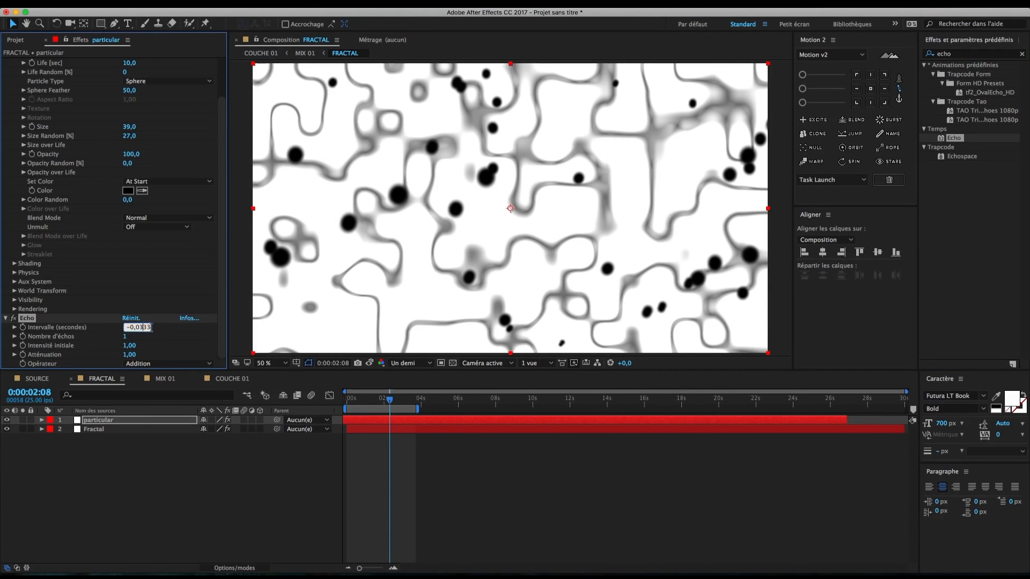
pyautogui.write('-0,06')
pyautogui.press('Return')
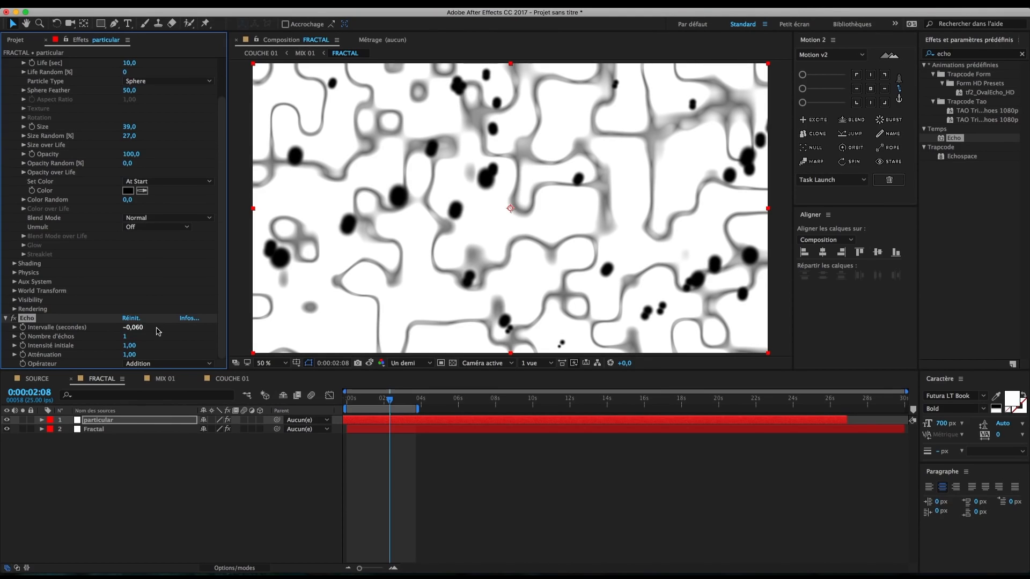
# Step: Set Echo's number of echoes to 5 and its attenuation to 0.81, and preview the result in COUCHE 01
pyautogui.moveTo(126, 337); pyautogui.dragTo(127, 337)
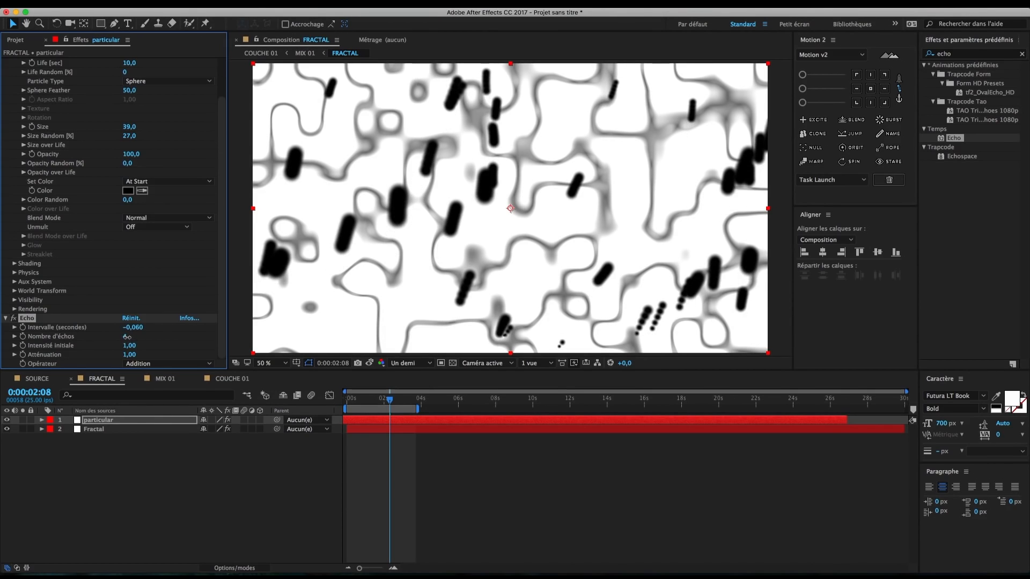
pyautogui.click(125, 336)
pyautogui.write('5')
pyautogui.press('Return')
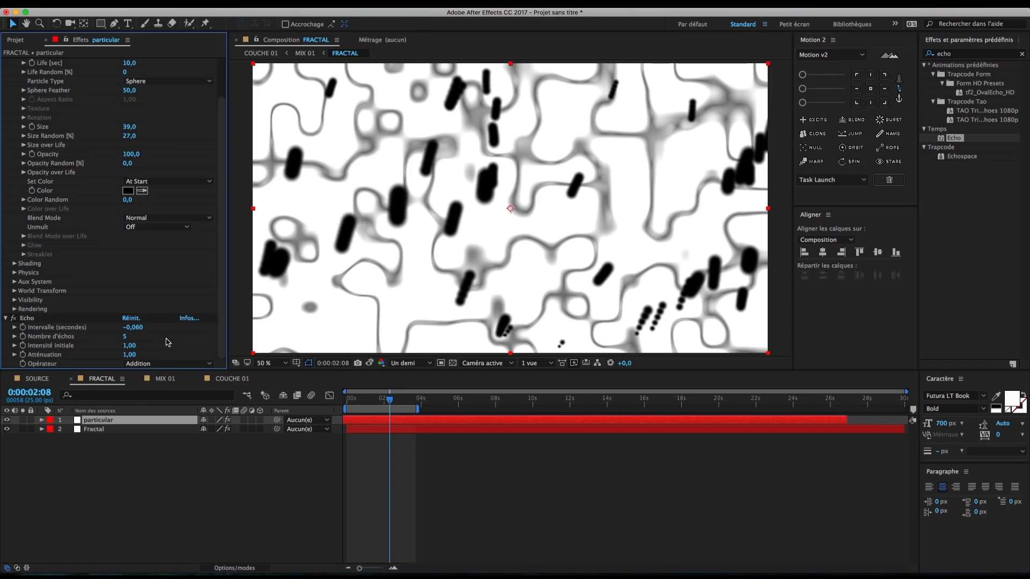
pyautogui.moveTo(132, 358); pyautogui.dragTo(123, 357)
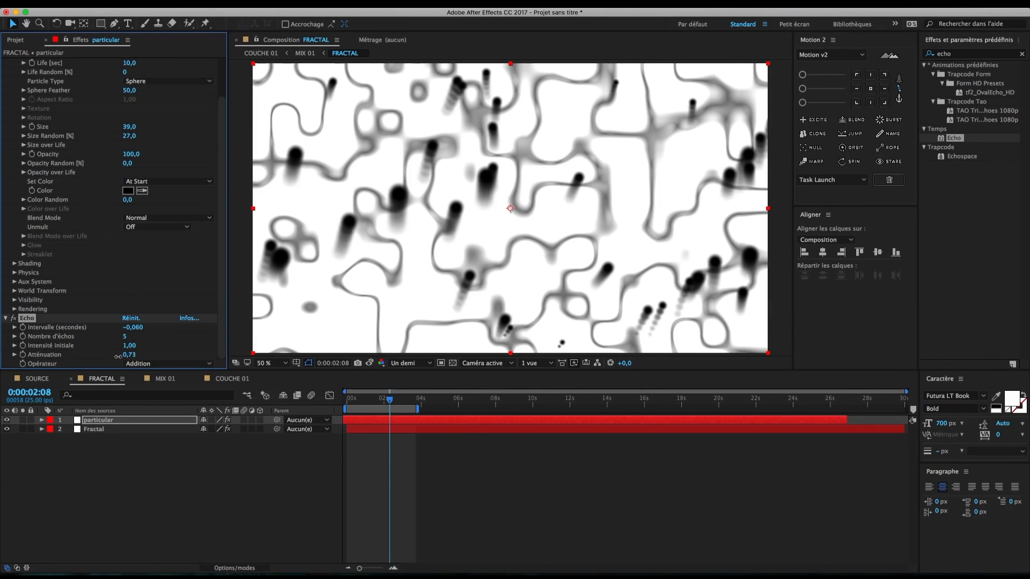
pyautogui.click(392, 461)
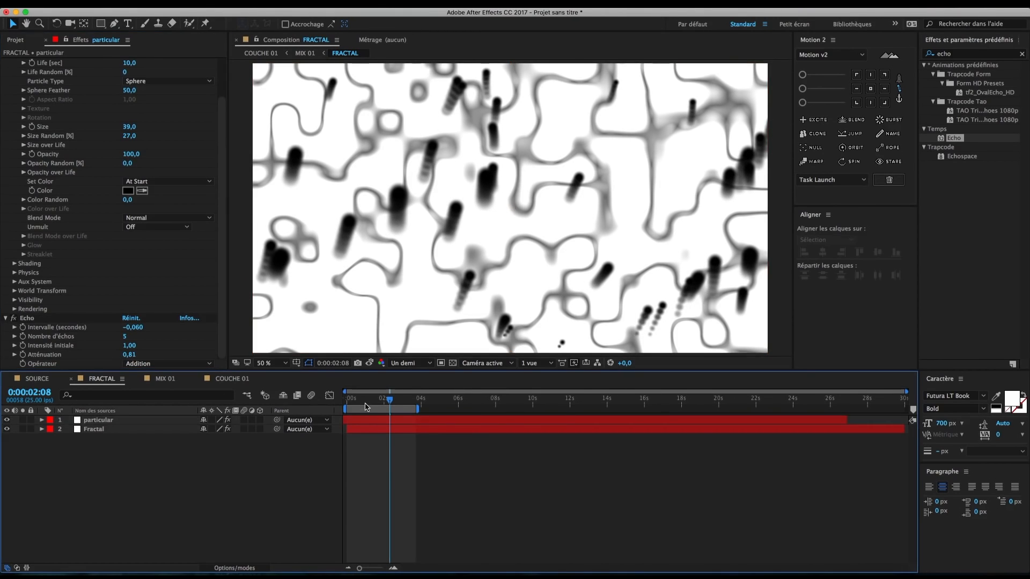
pyautogui.moveTo(366, 403)
pyautogui.mouseDown()
pyautogui.moveTo(380, 404)
pyautogui.moveTo(369, 406)
pyautogui.mouseUp()
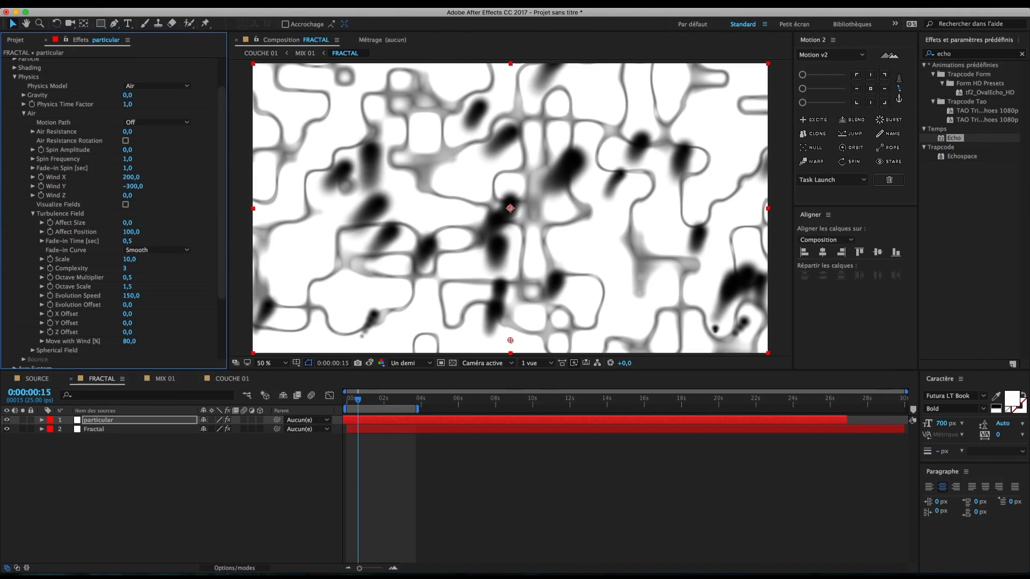
pyautogui.click(228, 380)
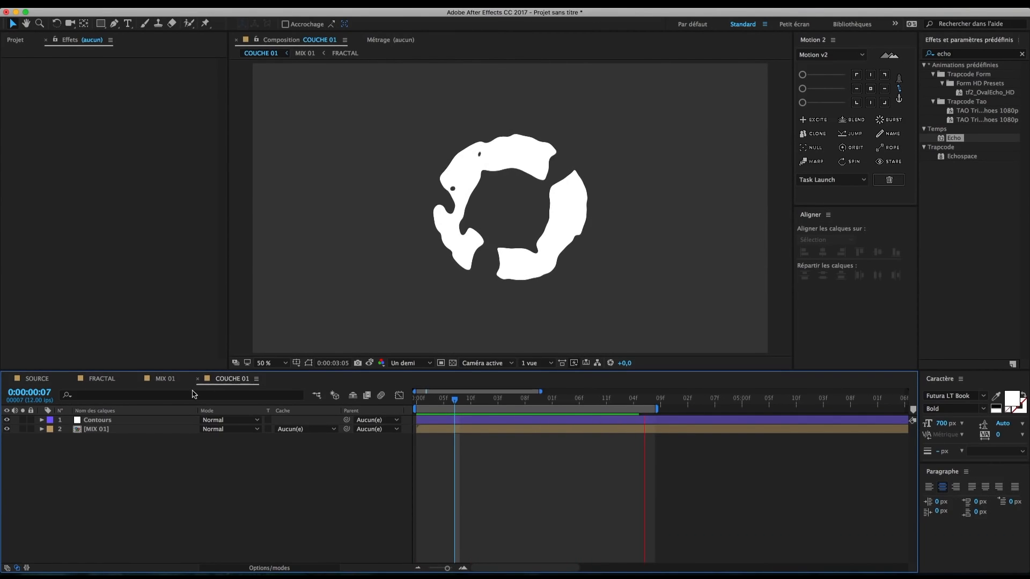
# Step: Duplicate the particular layer in the FRACTAL composition and set the copy's Emitter Random Seed to 50
pyautogui.click(101, 379)
pyautogui.hotkey('ctrl', 'd')
pyautogui.click(15, 117)
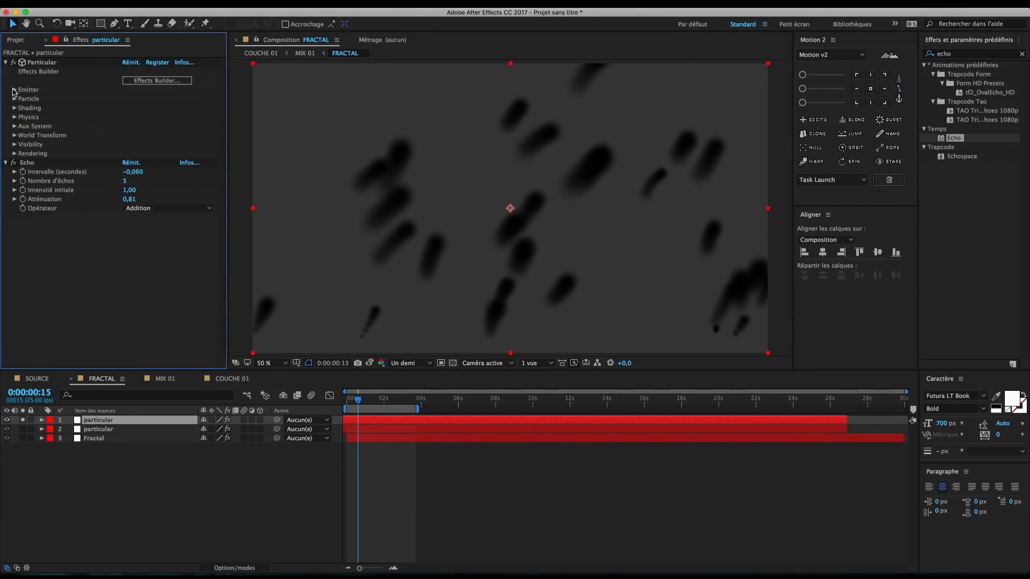
pyautogui.click(14, 90)
pyautogui.write('50')
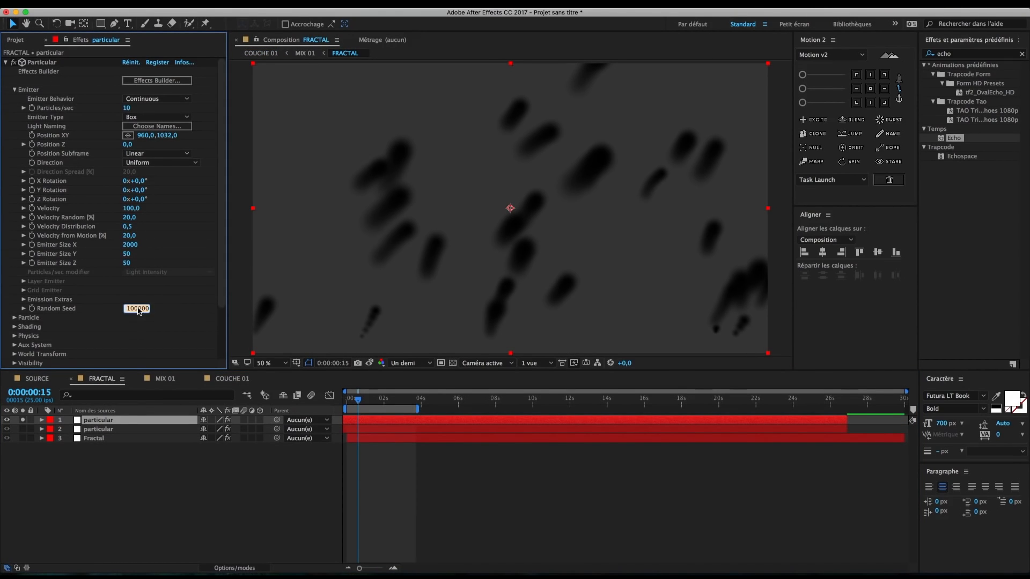
pyautogui.press('Return')
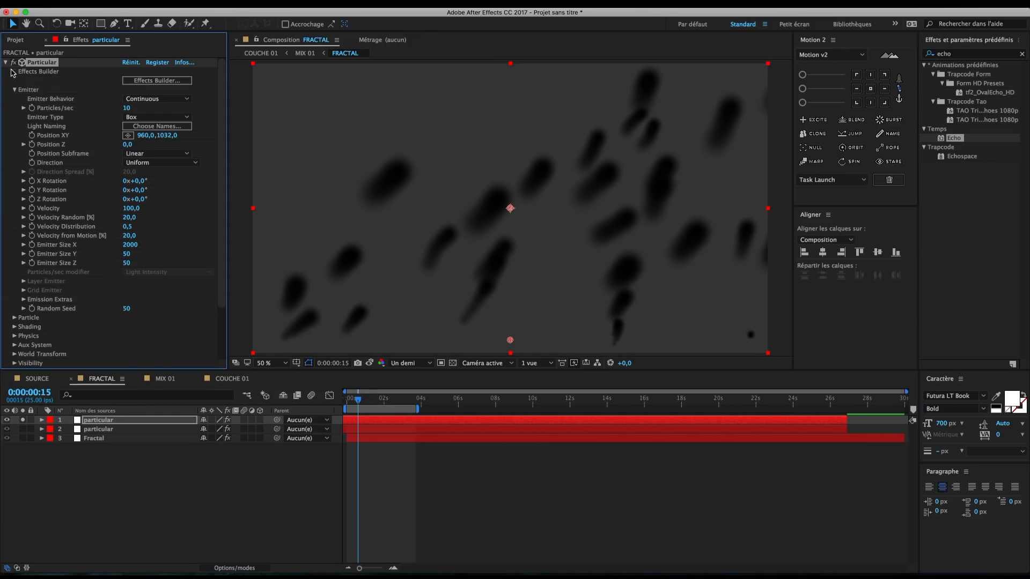
# Step: Remove the Echo effect from the duplicated particular layer and collapse its Emitter settings
pyautogui.click(10, 63)
pyautogui.click(30, 72)
pyautogui.press('Delete')
pyautogui.click(6, 63)
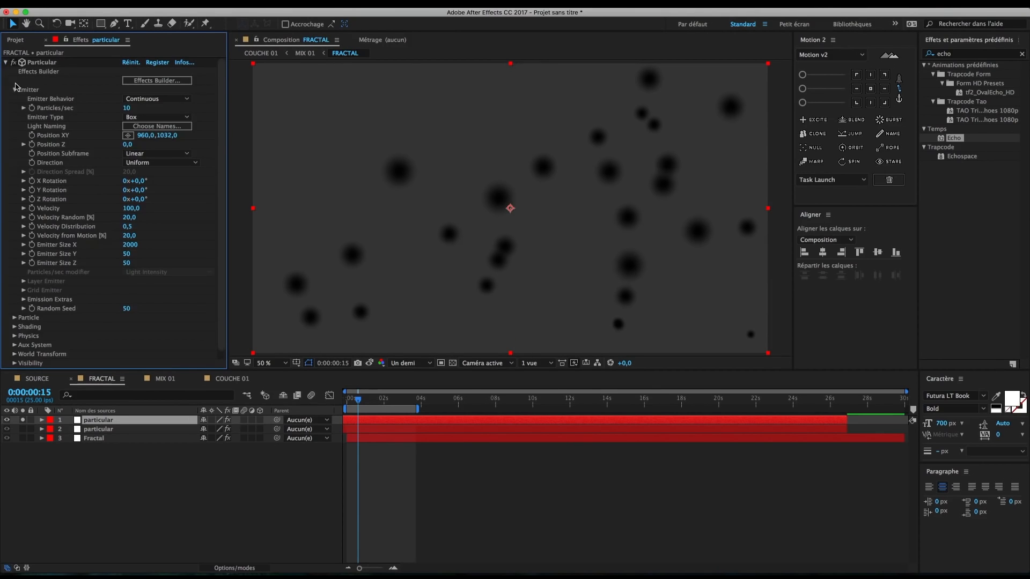
pyautogui.click(14, 91)
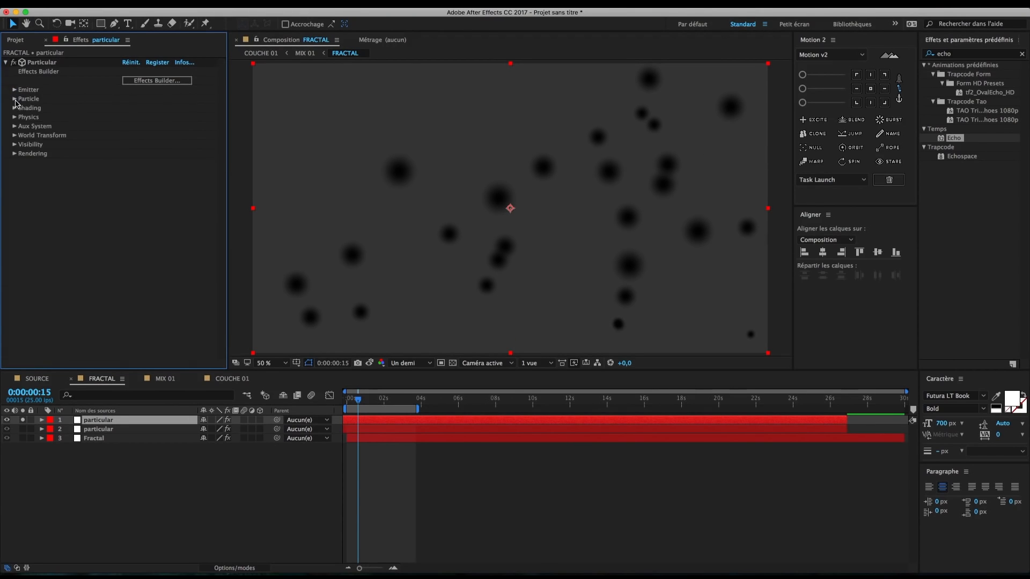
# Step: Set the particle Size of the duplicated particular layer to 100
pyautogui.click(14, 99)
pyautogui.click(131, 173)
pyautogui.write('1')
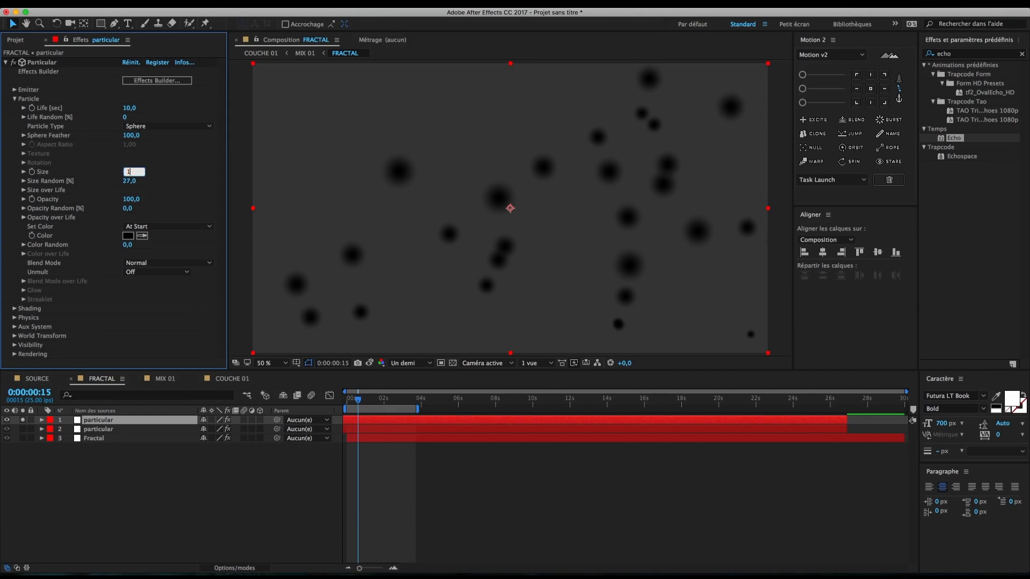
pyautogui.write('00')
pyautogui.press('Return')
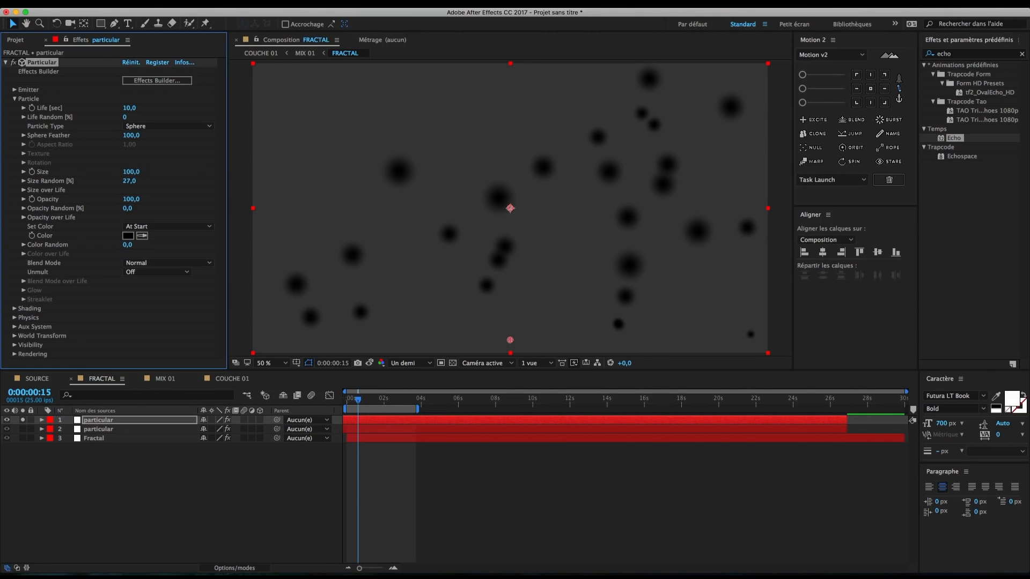
# Step: Set the duplicated particular layer's emission rate to 2 particles per second
pyautogui.click(15, 90)
pyautogui.click(126, 108)
pyautogui.write('5')
pyautogui.press('Return')
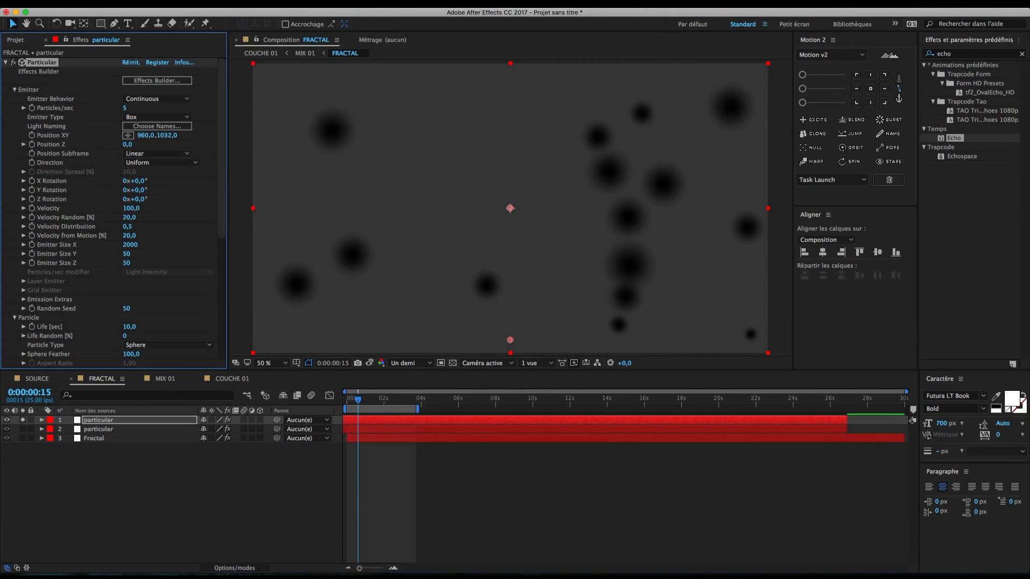
pyautogui.click(125, 108)
pyautogui.write('2')
pyautogui.press('Return')
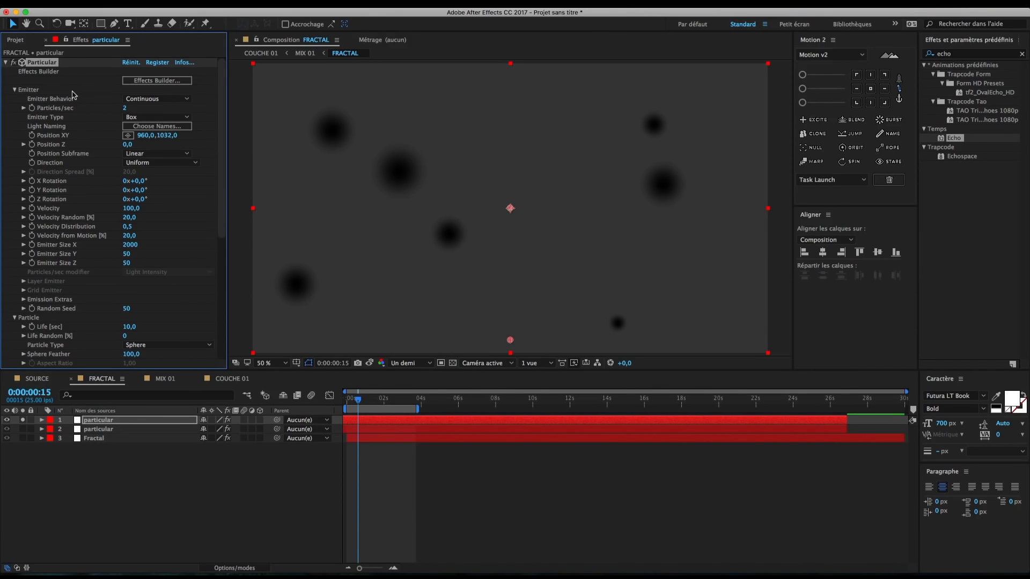
pyautogui.click(15, 90)
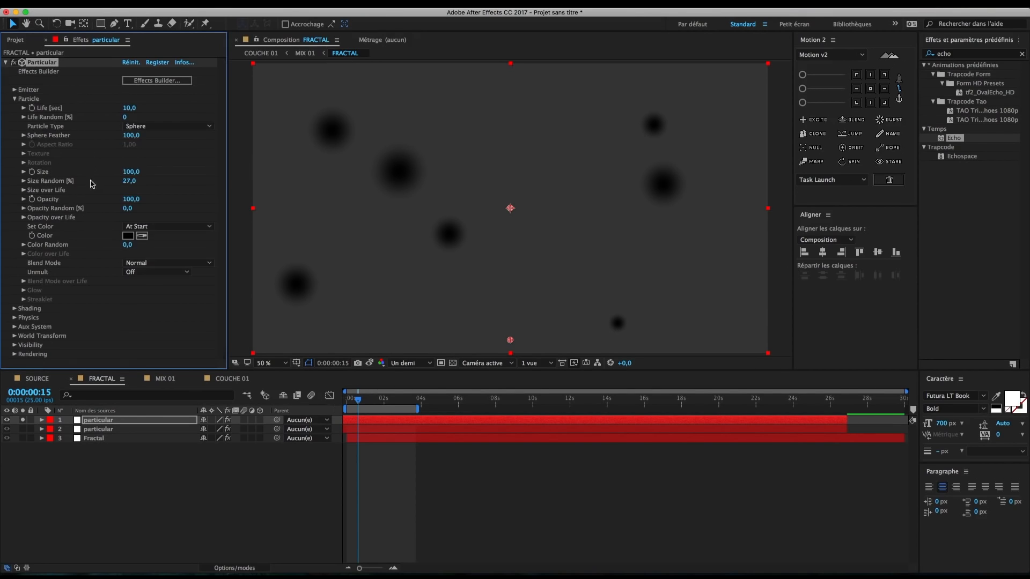
# Step: Turn off solo on the duplicated particular layer and move the current time to 0:00:02:08 in the FRACTAL composition
pyautogui.click(295, 518)
pyautogui.click(26, 422)
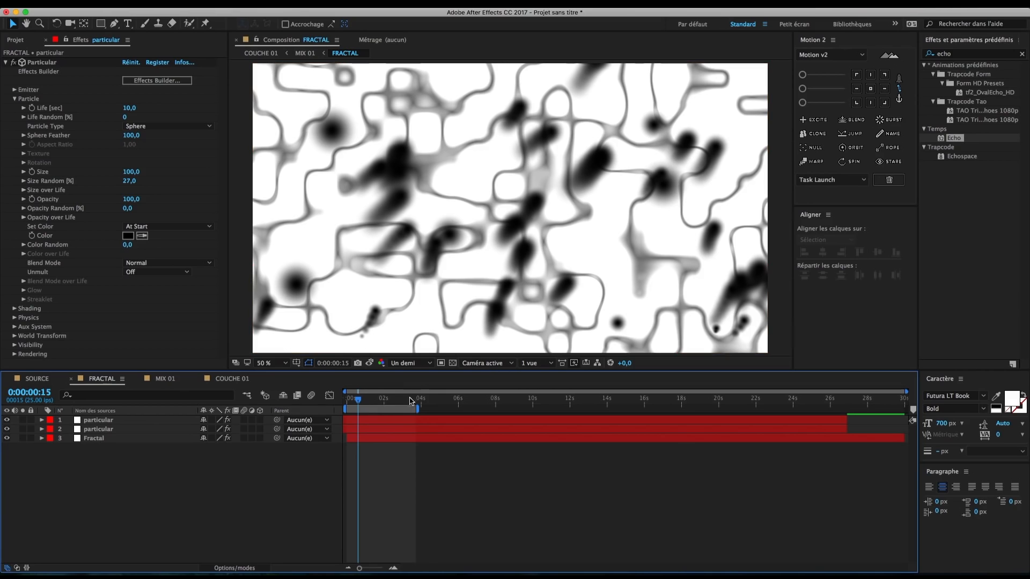
pyautogui.click(372, 400)
pyautogui.moveTo(379, 403); pyautogui.dragTo(389, 402)
# Step: Set the particular copy's Wind Y to -250 and Wind X to 170 in its Air physics, and preview the motion
pyautogui.click(14, 99)
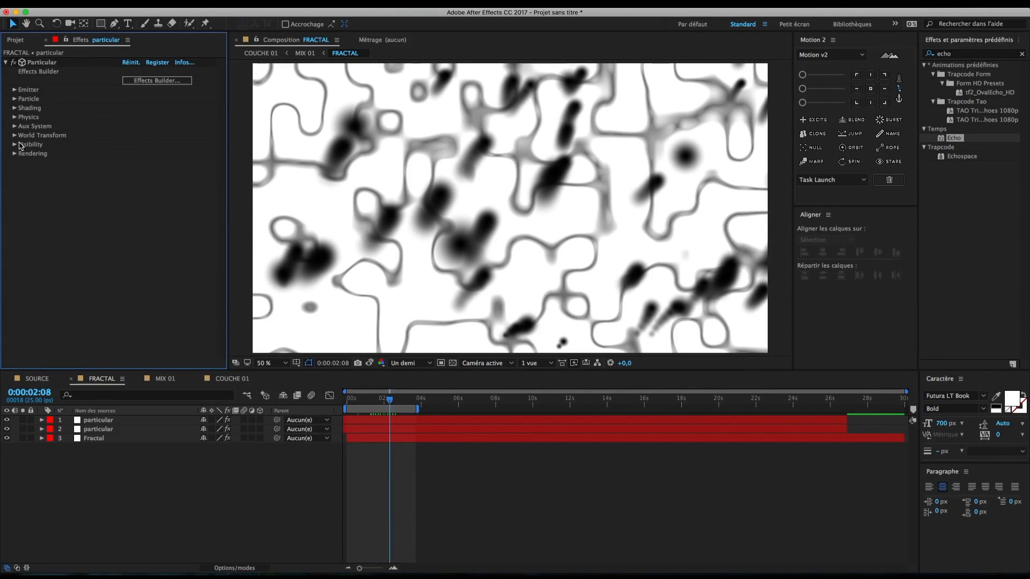
pyautogui.click(15, 117)
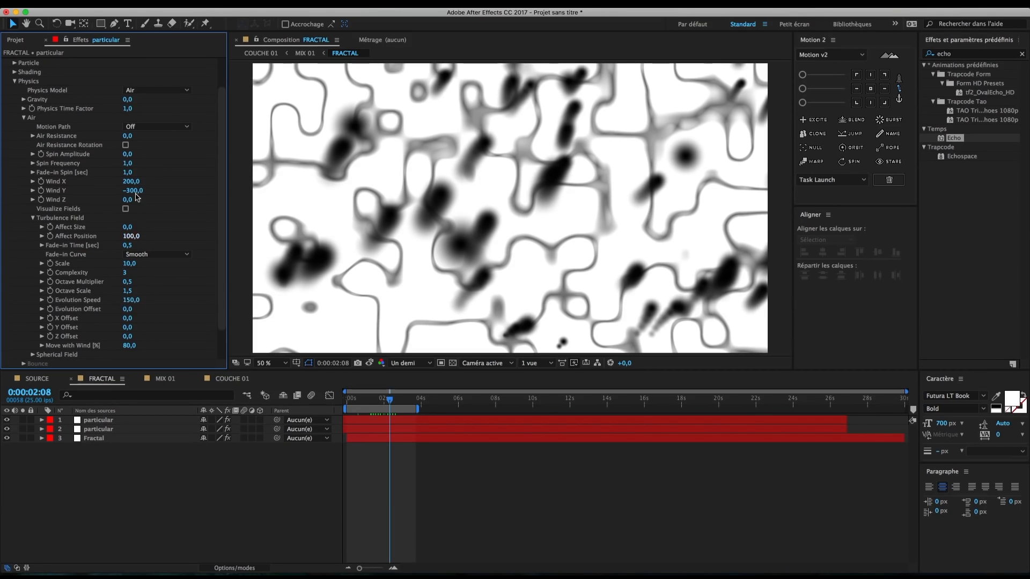
pyautogui.click(131, 190)
pyautogui.write('-250')
pyautogui.click(132, 182)
pyautogui.write('170')
pyautogui.press('Return')
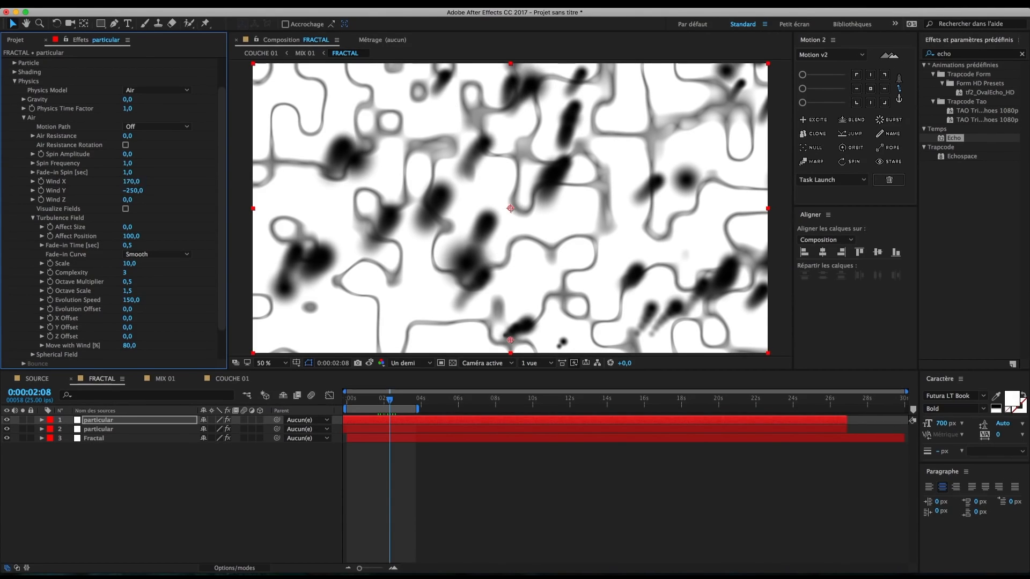
pyautogui.click(475, 478)
pyautogui.click(372, 399)
pyautogui.press('space')
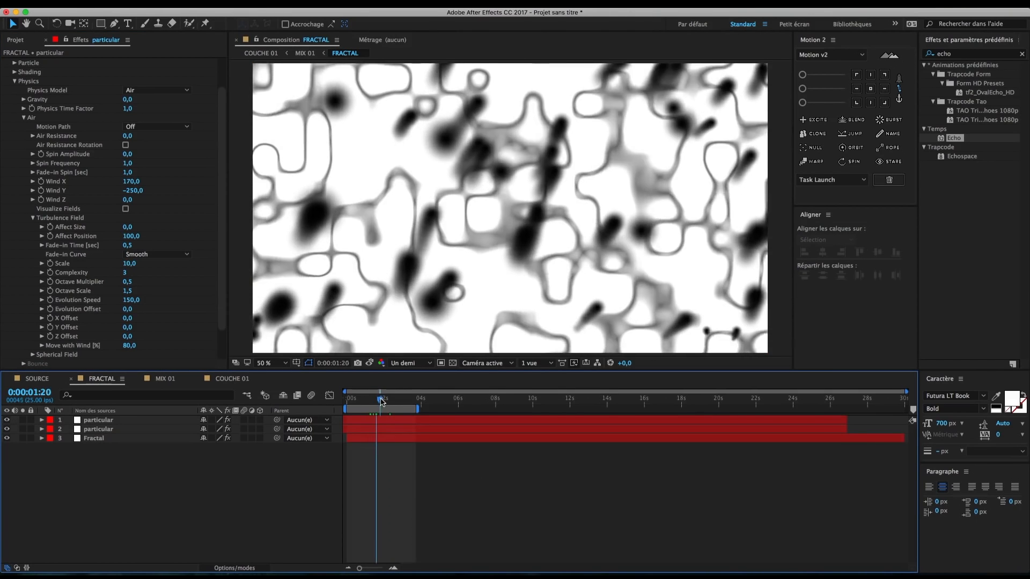
pyautogui.press('space')
# Step: Set the particle Size of the duplicated particular layer to 120
pyautogui.click(14, 81)
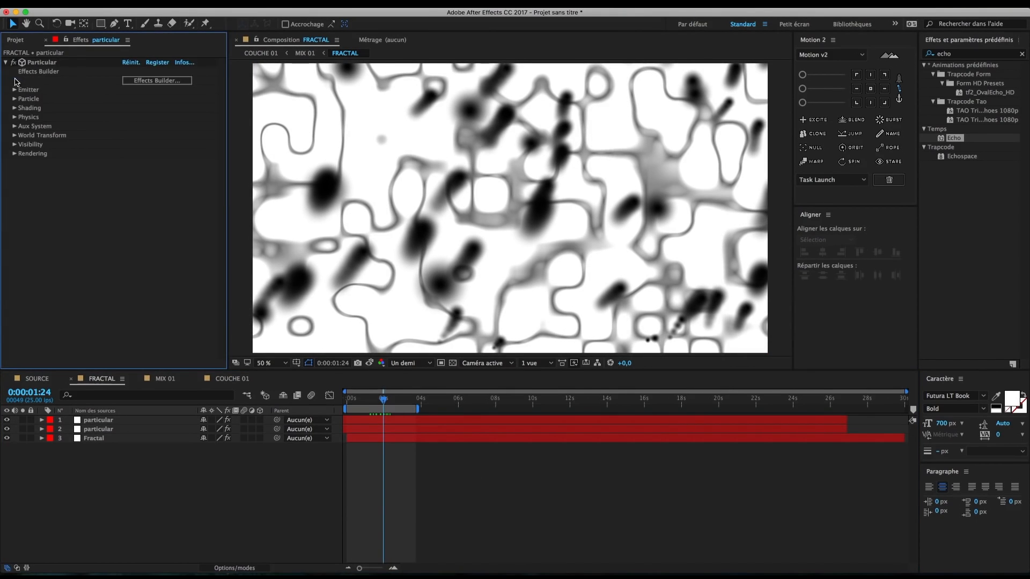
pyautogui.click(14, 99)
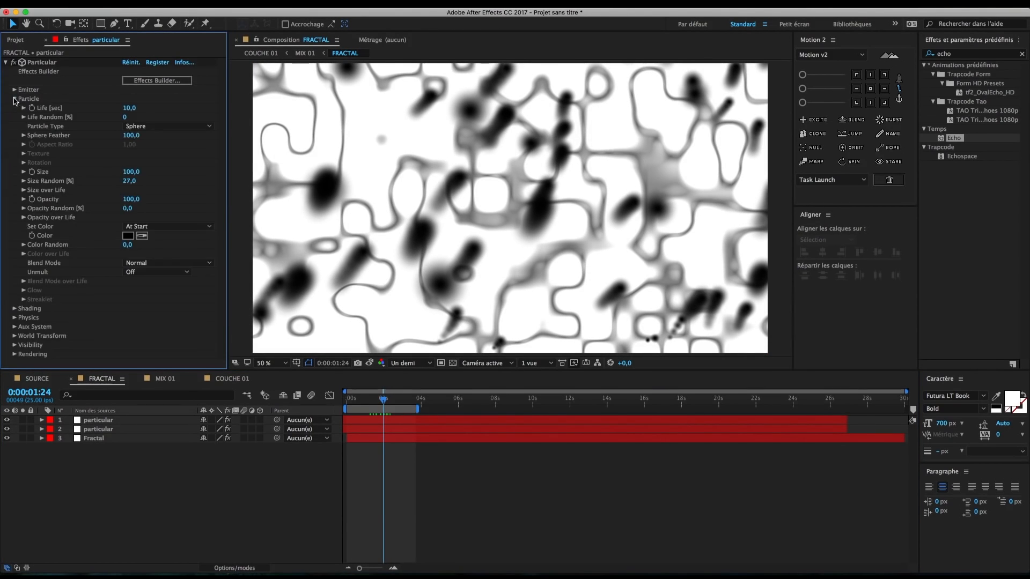
pyautogui.click(133, 172)
pyautogui.write('120')
pyautogui.press('Return')
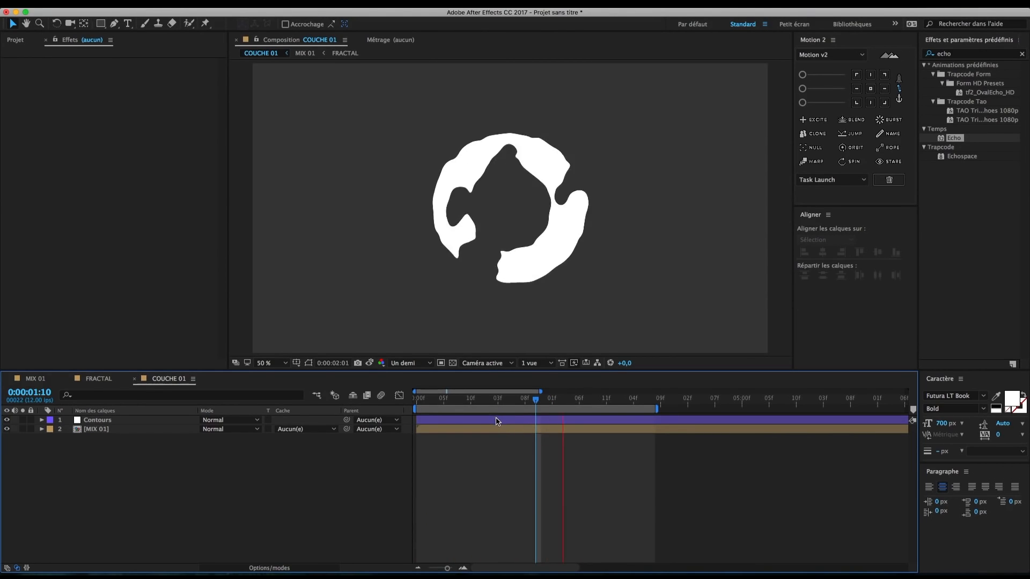
# Step: Duplicate the MIX 01 composition in the project
pyautogui.click(68, 82)
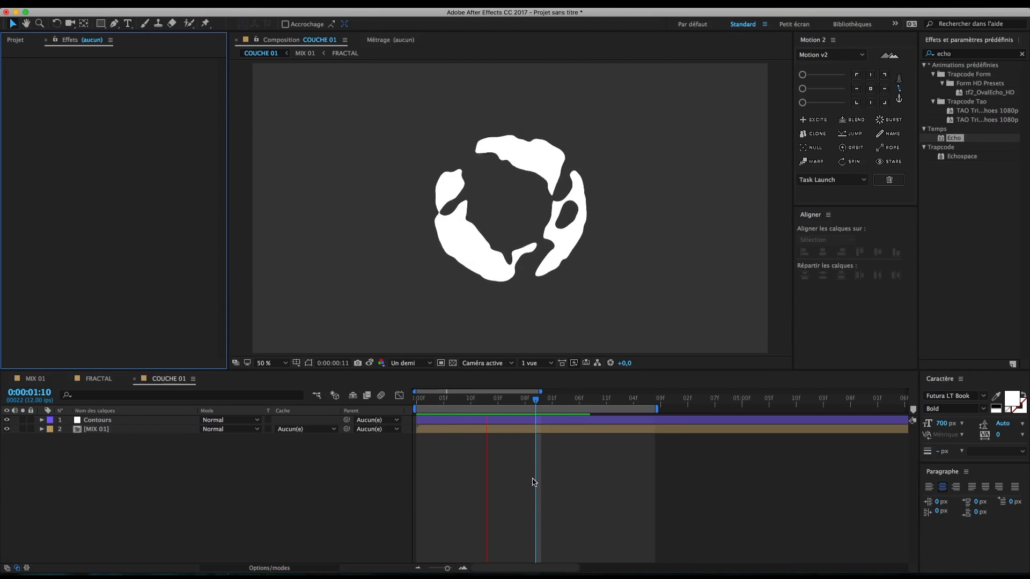
pyautogui.click(16, 40)
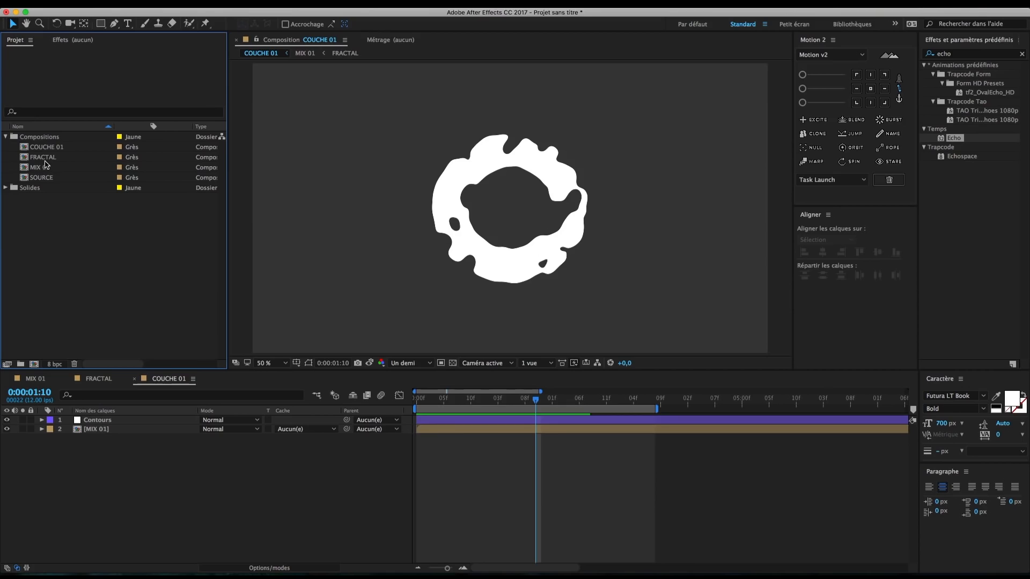
pyautogui.click(89, 170)
pyautogui.press('super+d')
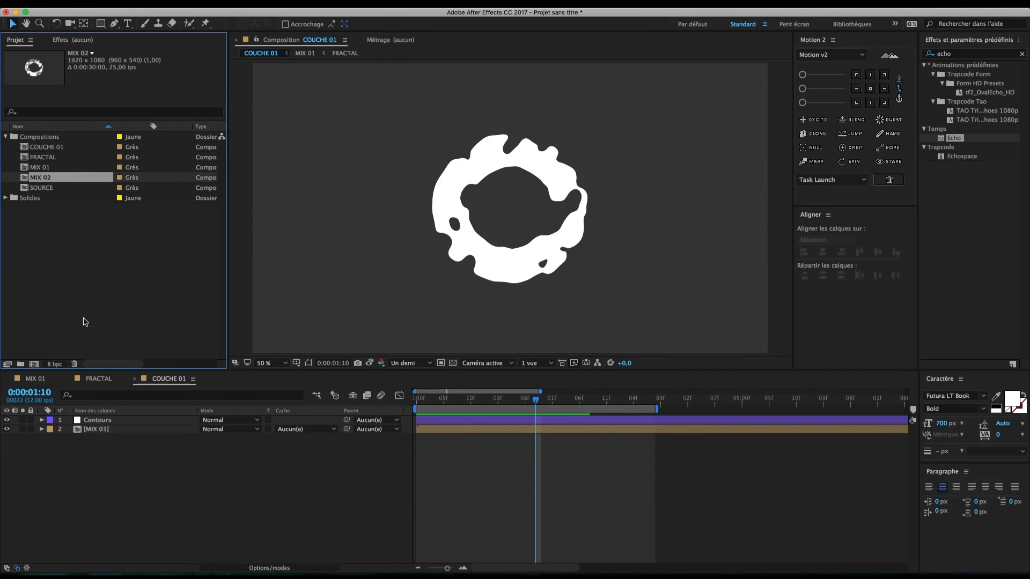
# Step: Apply the Géométrie effect to the FRACTAL layer in MIX 02 and shift the effect's Position to offset the fractal pattern
pyautogui.doubleClick(50, 180)
pyautogui.click(125, 422)
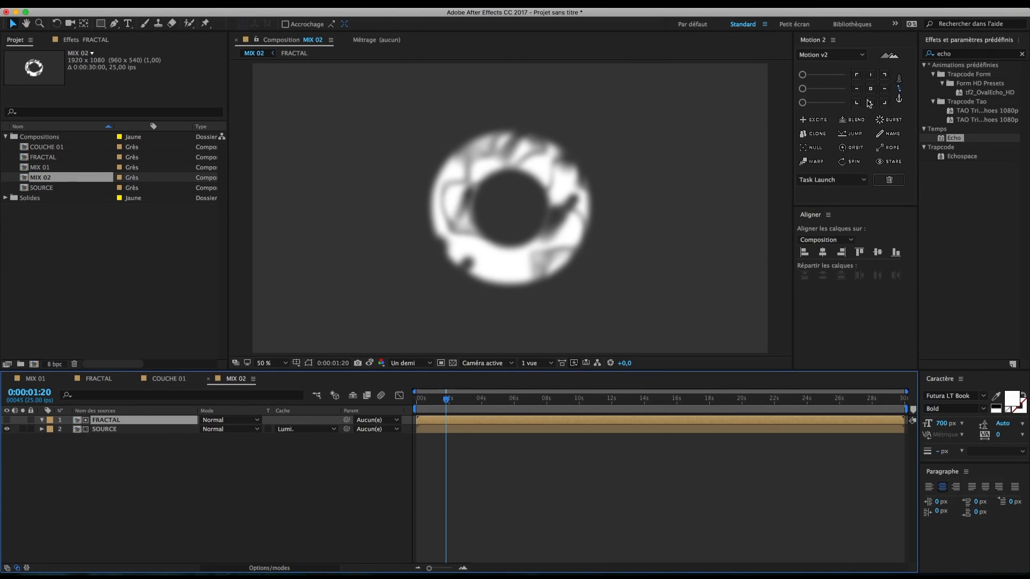
pyautogui.click(967, 55)
pyautogui.write('géo')
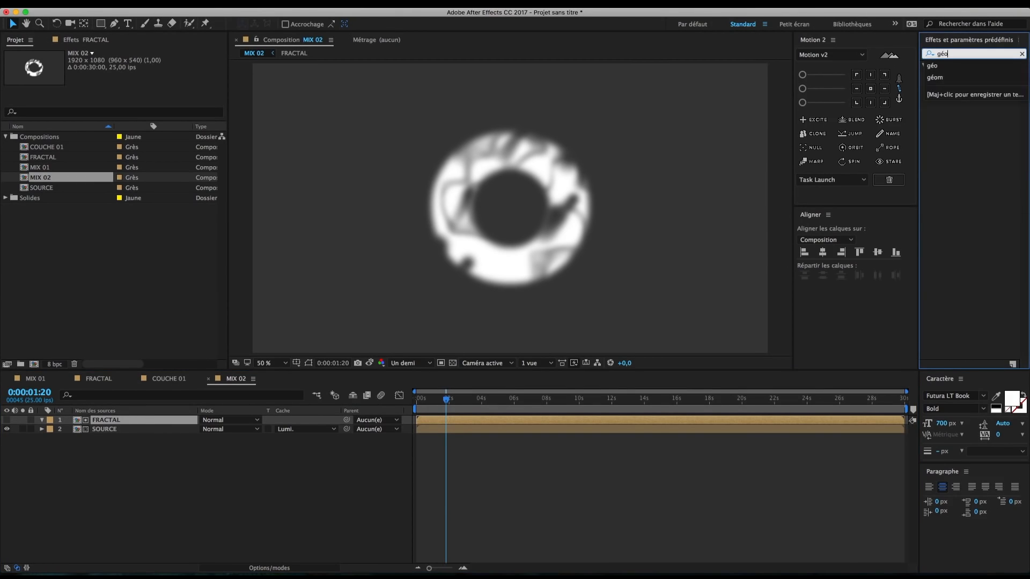
pyautogui.click(976, 154)
pyautogui.doubleClick(959, 74)
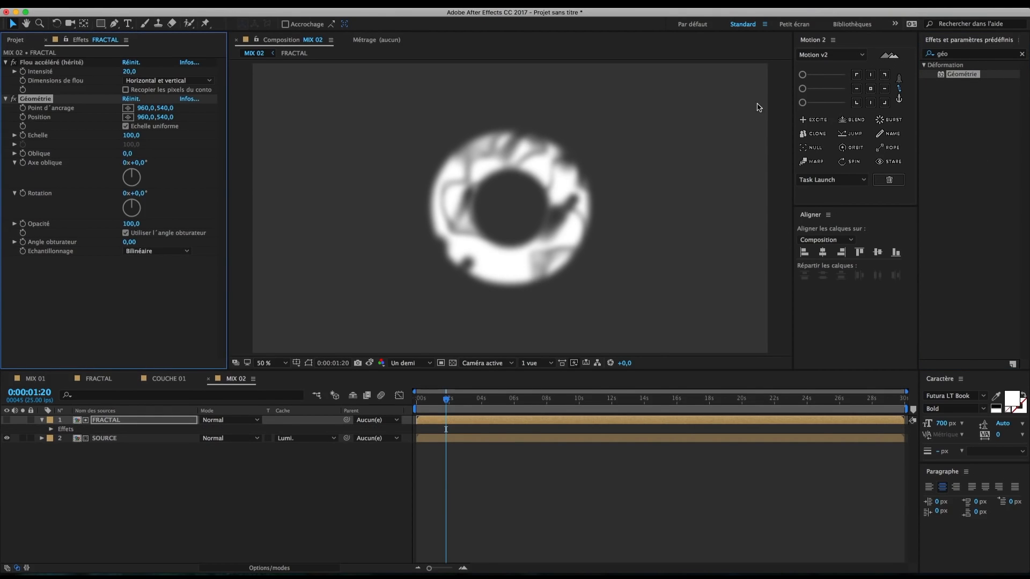
pyautogui.moveTo(150, 118)
pyautogui.mouseDown()
pyautogui.moveTo(170, 122)
pyautogui.moveTo(146, 122)
pyautogui.mouseUp()
# Step: Duplicate the COUCHE 01 composition and replace the MIX 01 layer inside the copy with MIX 02
pyautogui.click(18, 40)
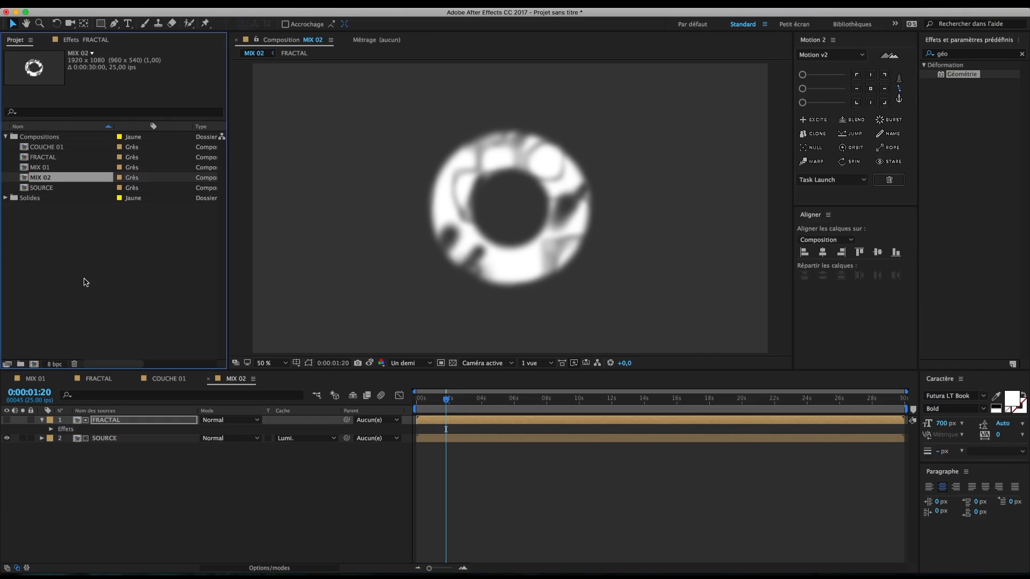
pyautogui.click(85, 282)
pyautogui.click(68, 150)
pyautogui.press('super+d')
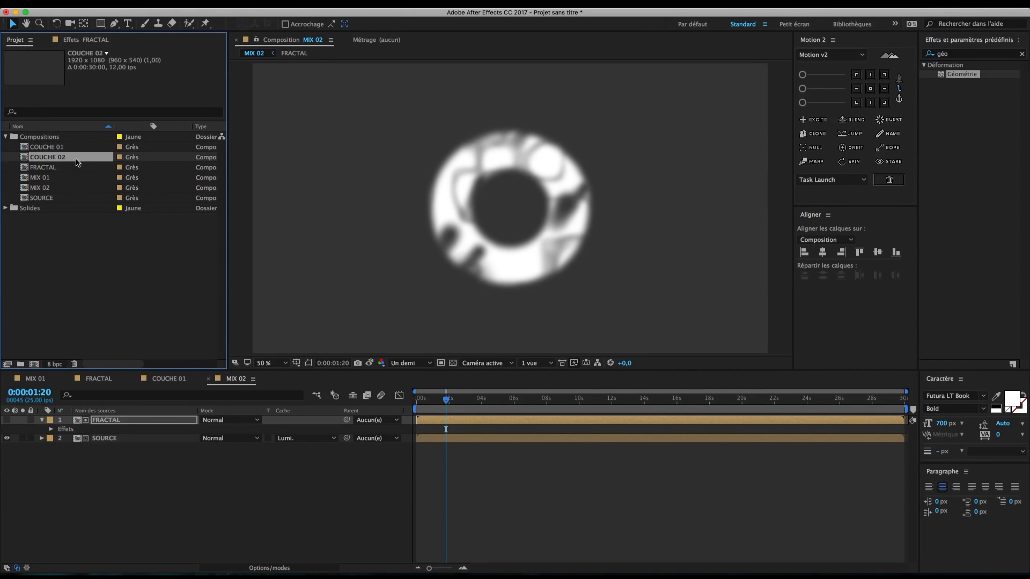
pyautogui.doubleClick(69, 157)
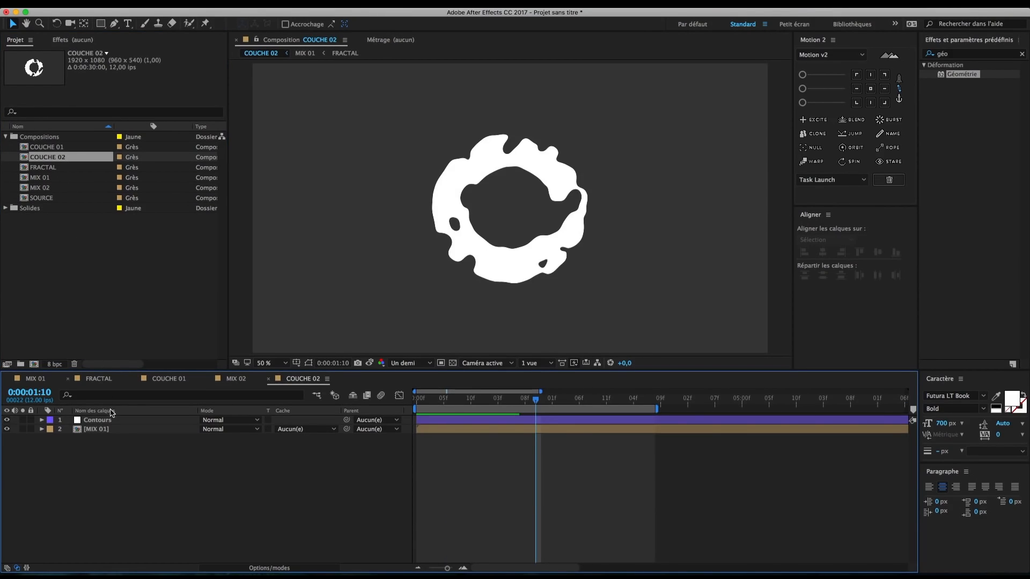
pyautogui.click(114, 429)
pyautogui.moveTo(64, 159); pyautogui.dragTo(111, 431)
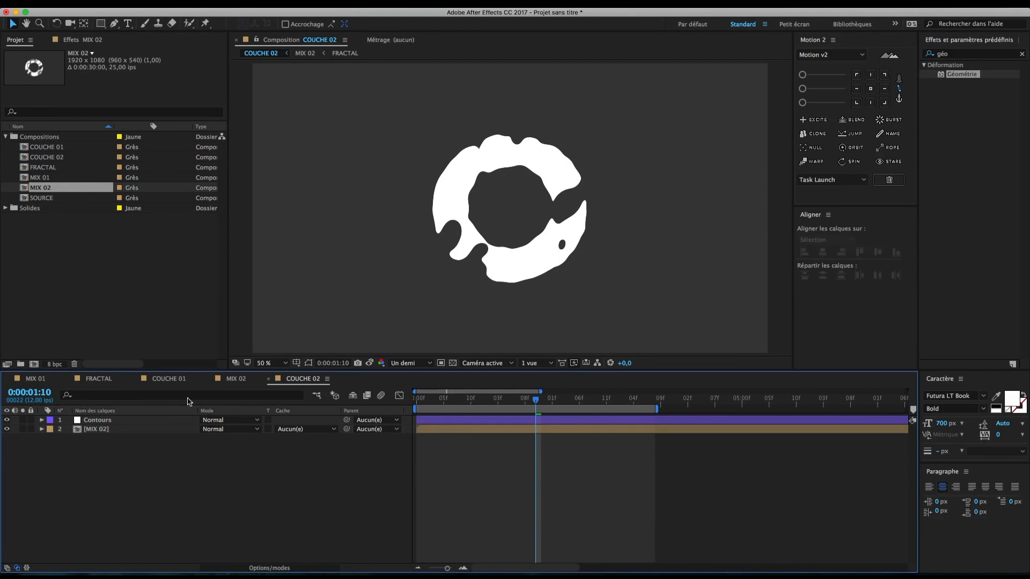
# Step: Create a new composition from COUCHE 01 and rename it FINAL
pyautogui.moveTo(61, 148); pyautogui.dragTo(34, 364)
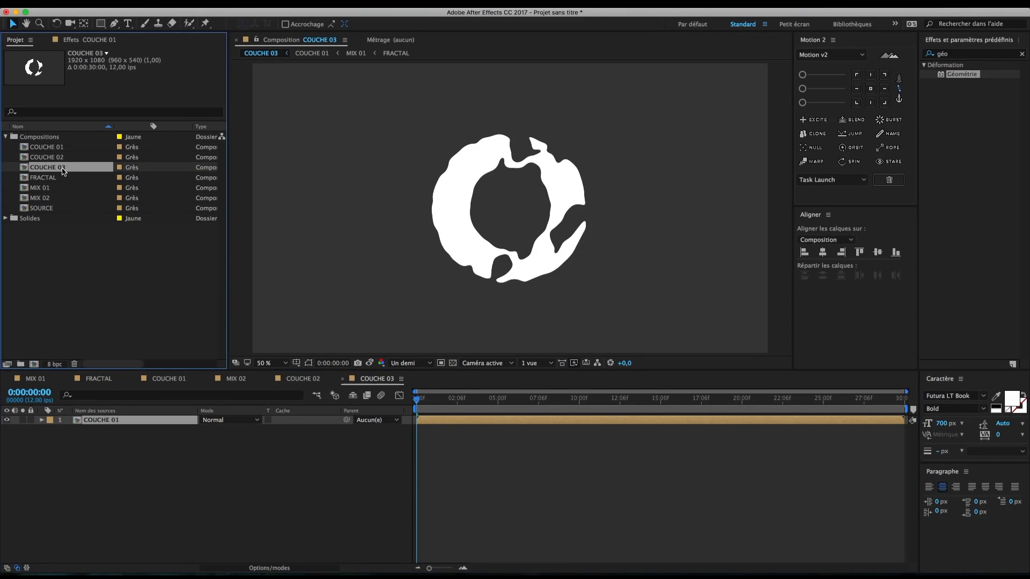
pyautogui.press('Return')
pyautogui.write('FINAL')
pyautogui.press('Return')
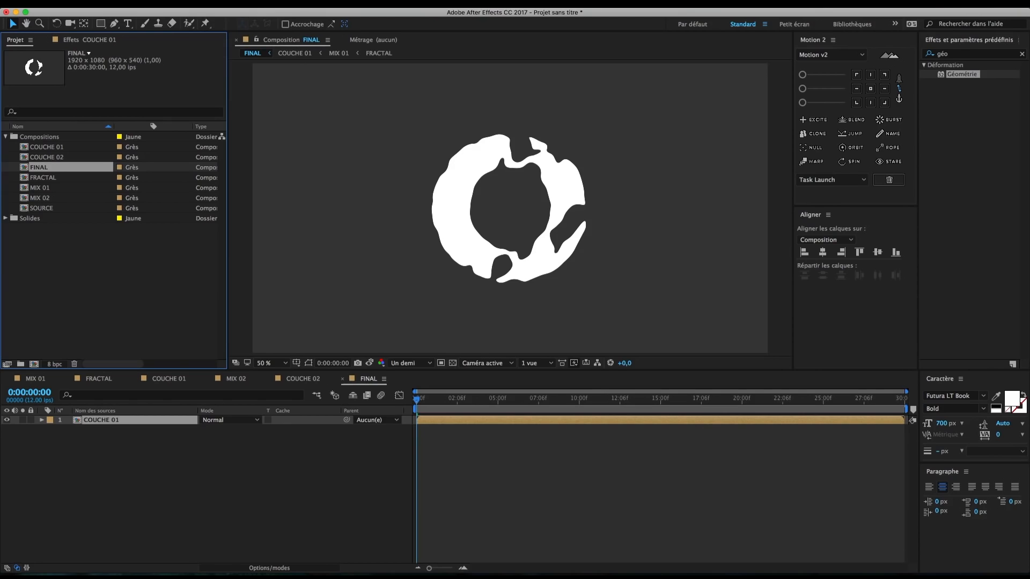
# Step: Place COUCHE 02 beneath COUCHE 01 in the FINAL composition and colour it grey with a Remplir effect
pyautogui.moveTo(56, 159); pyautogui.dragTo(161, 487)
pyautogui.click(956, 56)
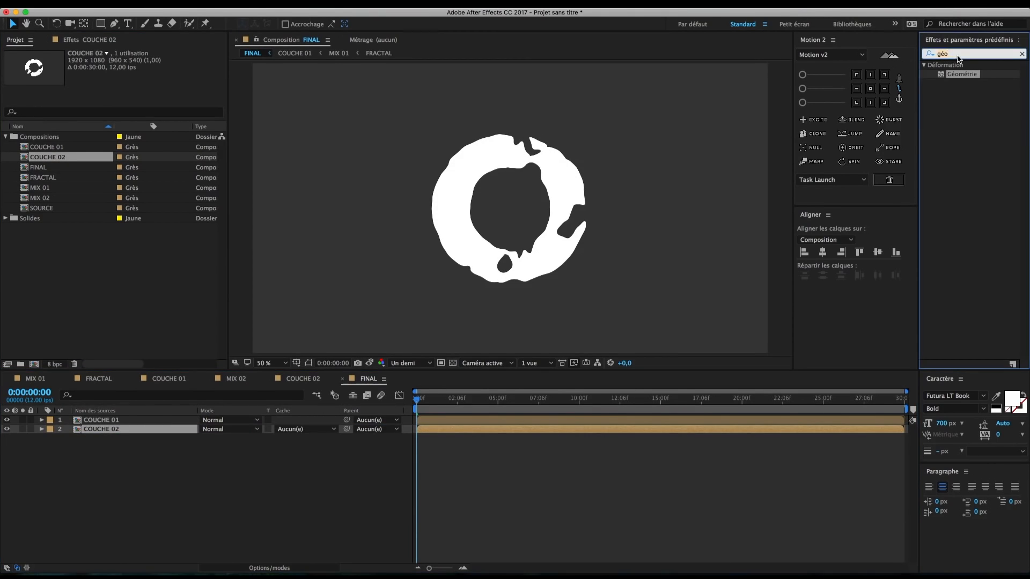
pyautogui.write('remplir')
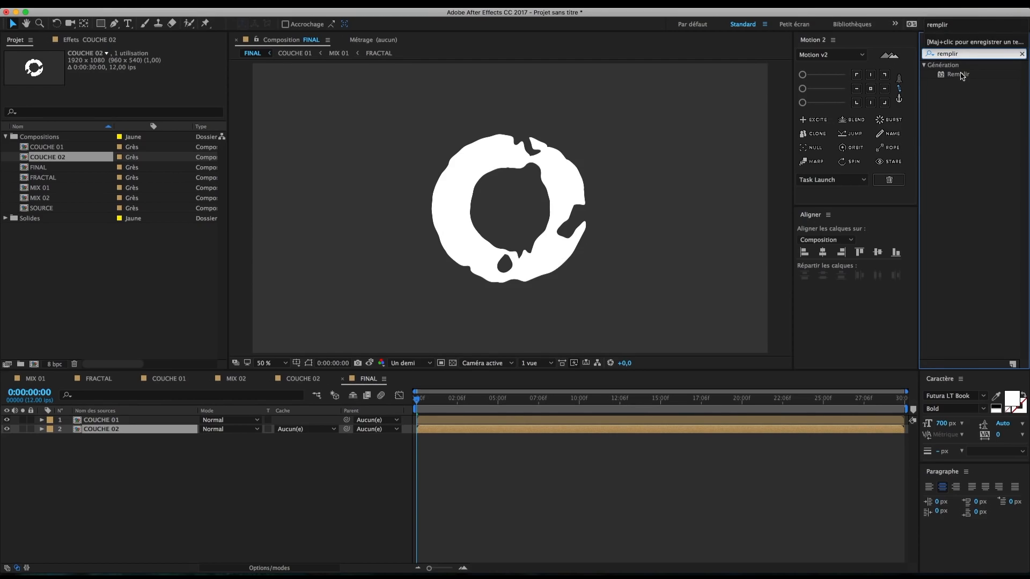
pyautogui.doubleClick(960, 75)
pyautogui.click(128, 90)
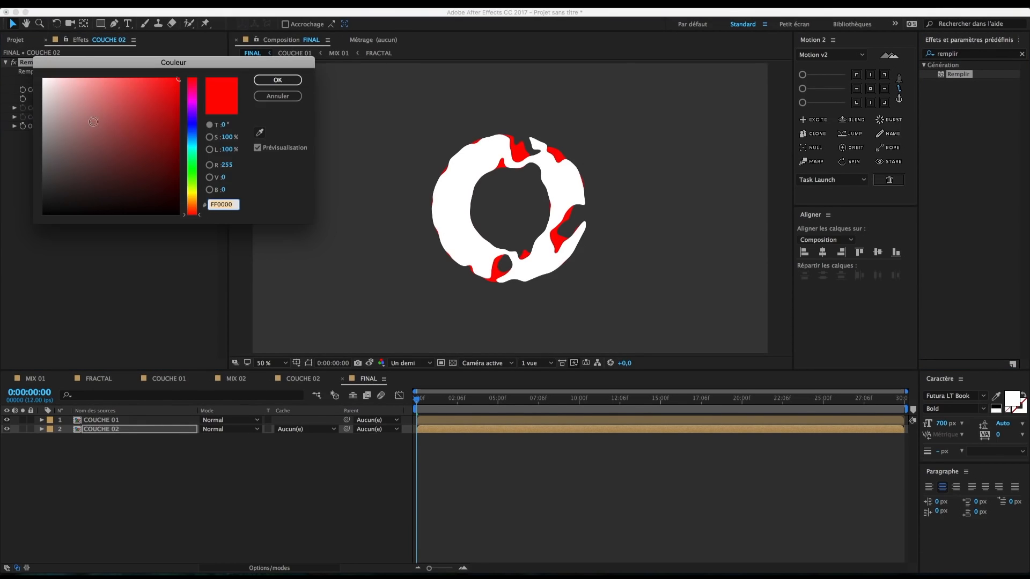
pyautogui.moveTo(48, 170)
pyautogui.mouseDown()
pyautogui.moveTo(34, 174)
pyautogui.moveTo(36, 158)
pyautogui.mouseUp()
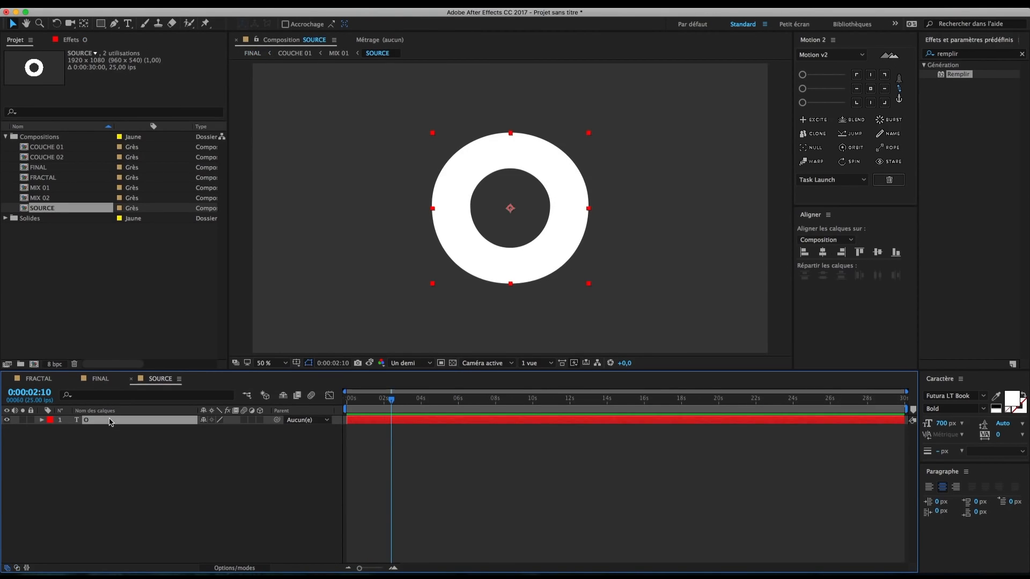
# Step: Change the letter of the duplicated text layer in SOURCE to S and return to the FINAL composition
pyautogui.doubleClick(501, 271)
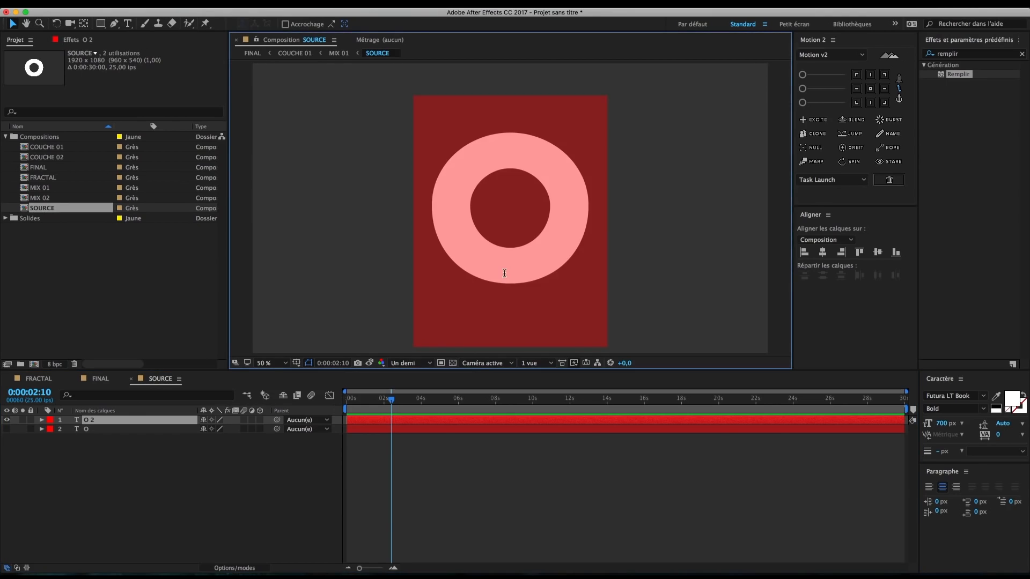
pyautogui.write('S')
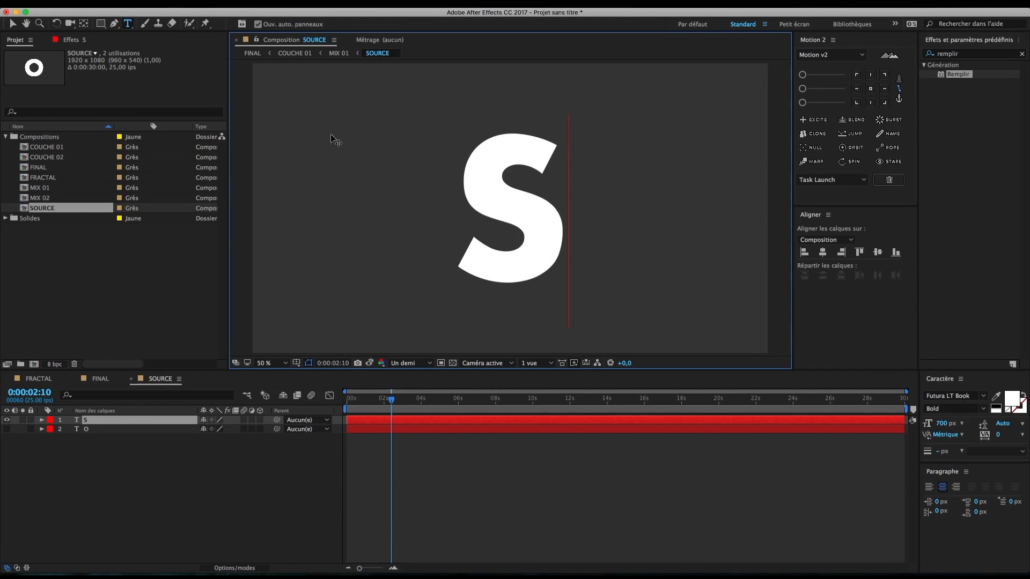
pyautogui.click(12, 24)
pyautogui.click(100, 378)
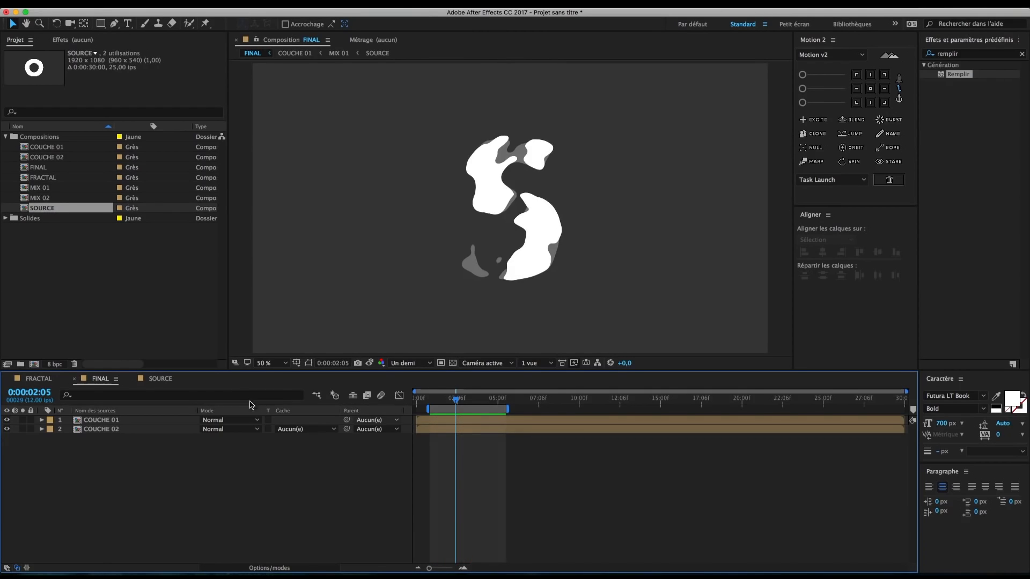
# Step: Open COUCHE 01 and compare the letter with the Contours layer hidden and shown
pyautogui.doubleClick(105, 420)
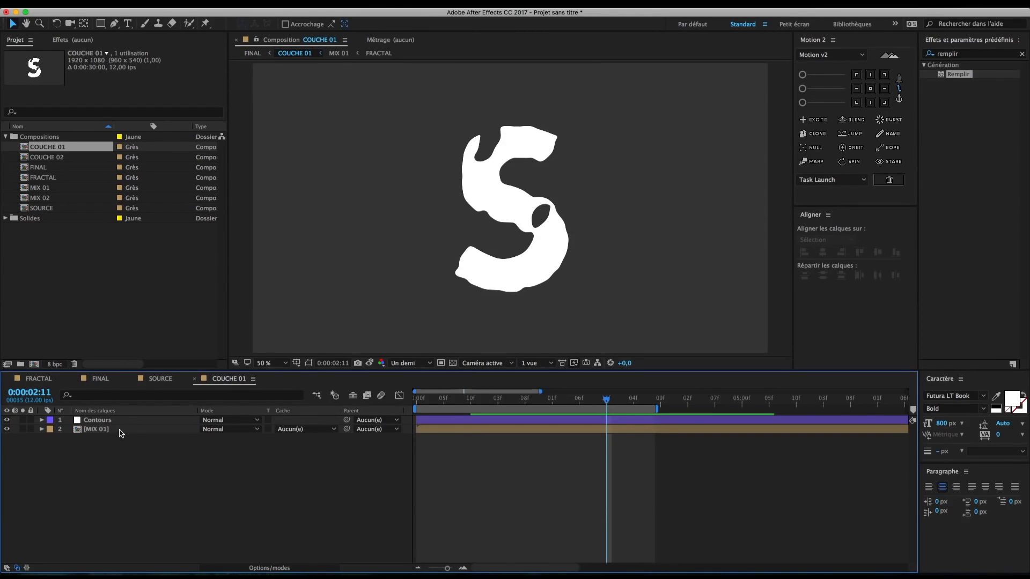
pyautogui.click(121, 431)
pyautogui.click(7, 420)
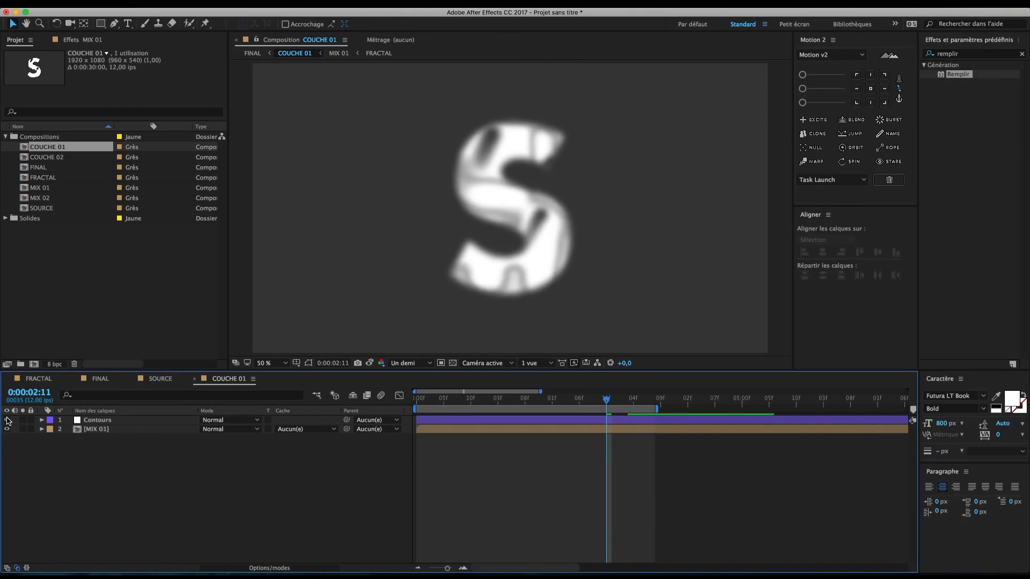
pyautogui.click(7, 420)
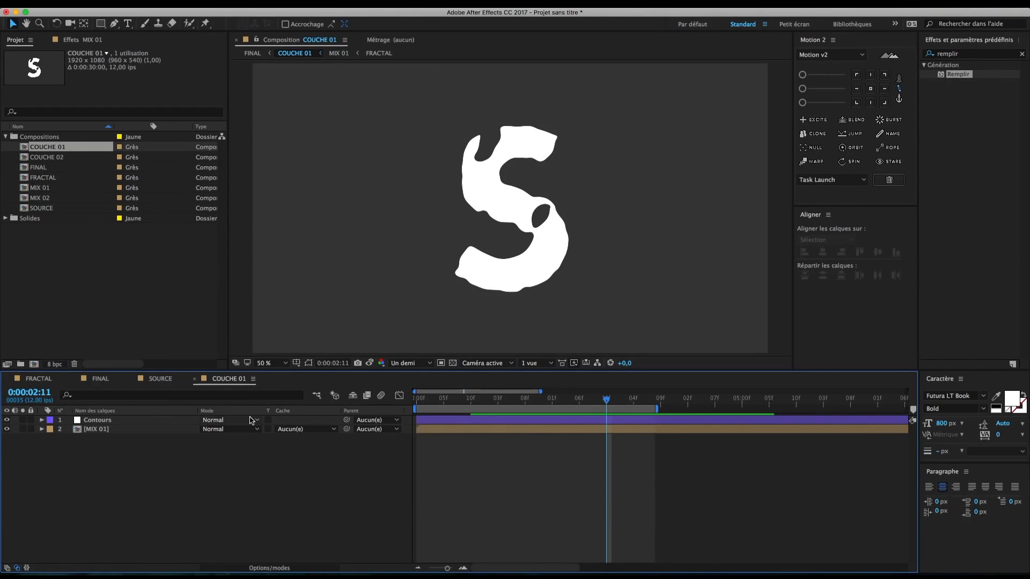
# Step: Create a white 1920 × 1080 px solid named px in COUCHE 01 and apply the Trapcode Particular effect to it
pyautogui.press('super+y')
pyautogui.write('px')
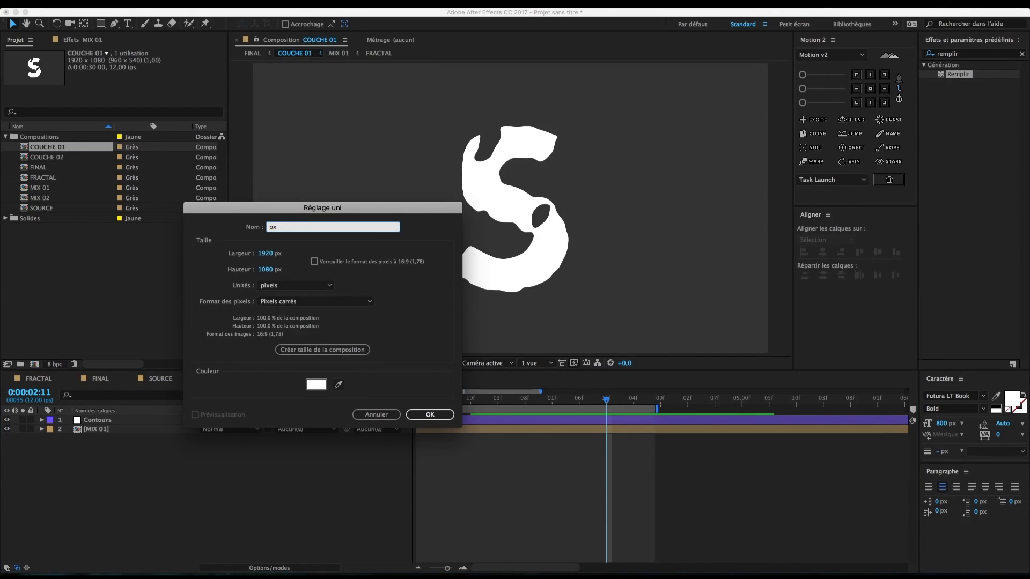
pyautogui.press('Return')
pyautogui.click(969, 54)
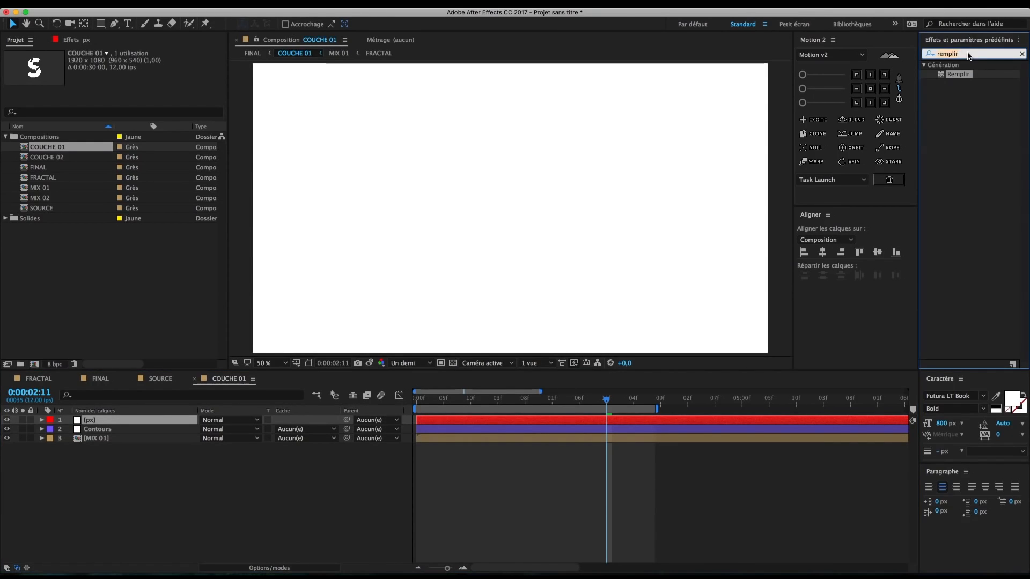
pyautogui.write('parti')
pyautogui.doubleClick(961, 165)
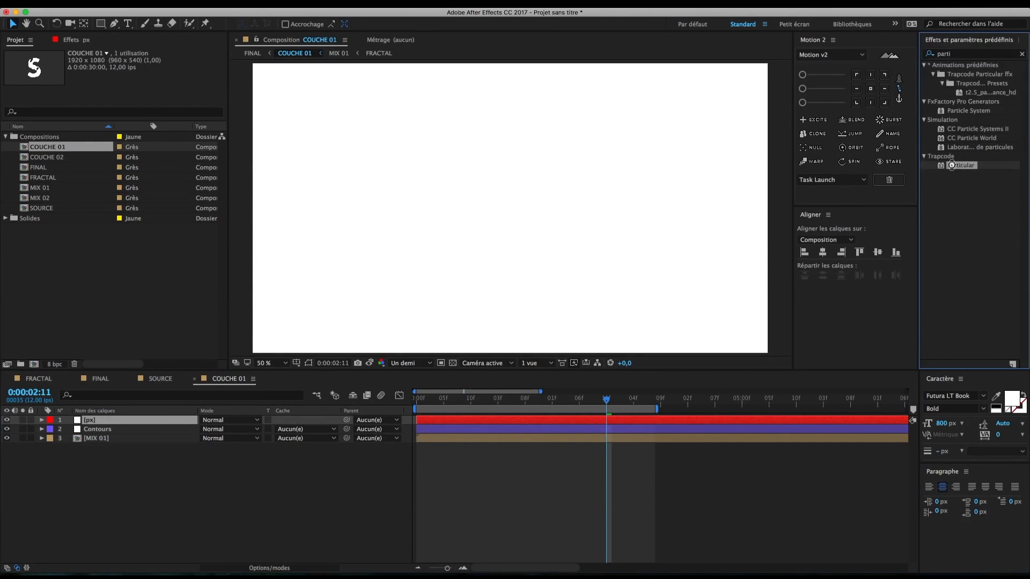
# Step: Solo the px layer and turn MIX 01 into a 3D layer, then reselect px
pyautogui.click(105, 422)
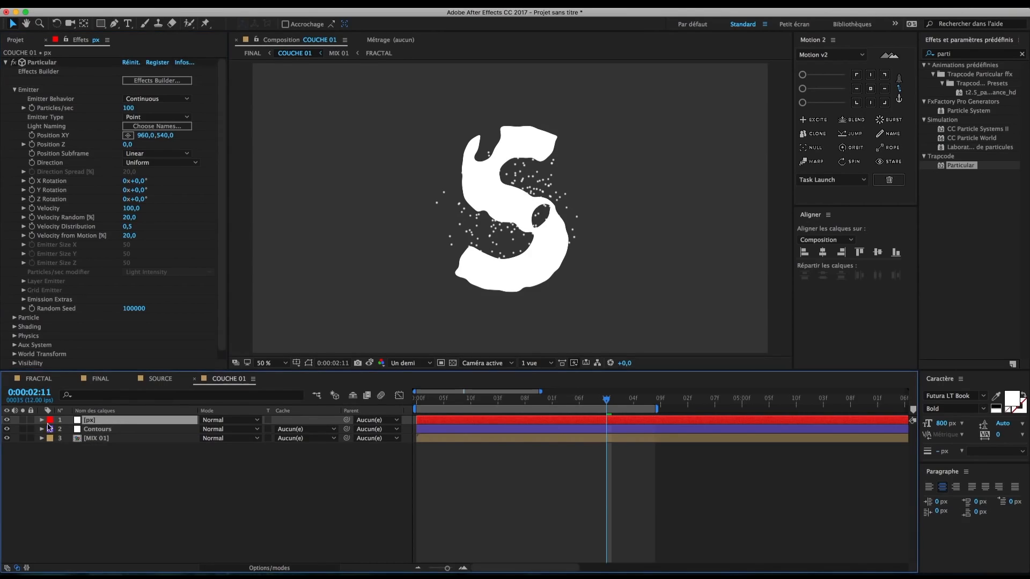
pyautogui.click(24, 421)
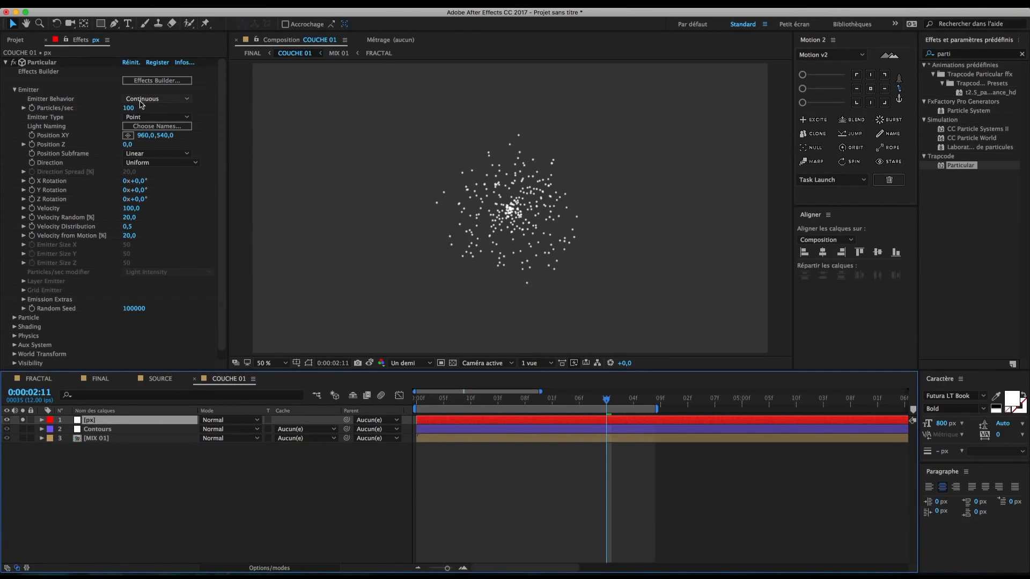
pyautogui.click(141, 440)
pyautogui.click(266, 568)
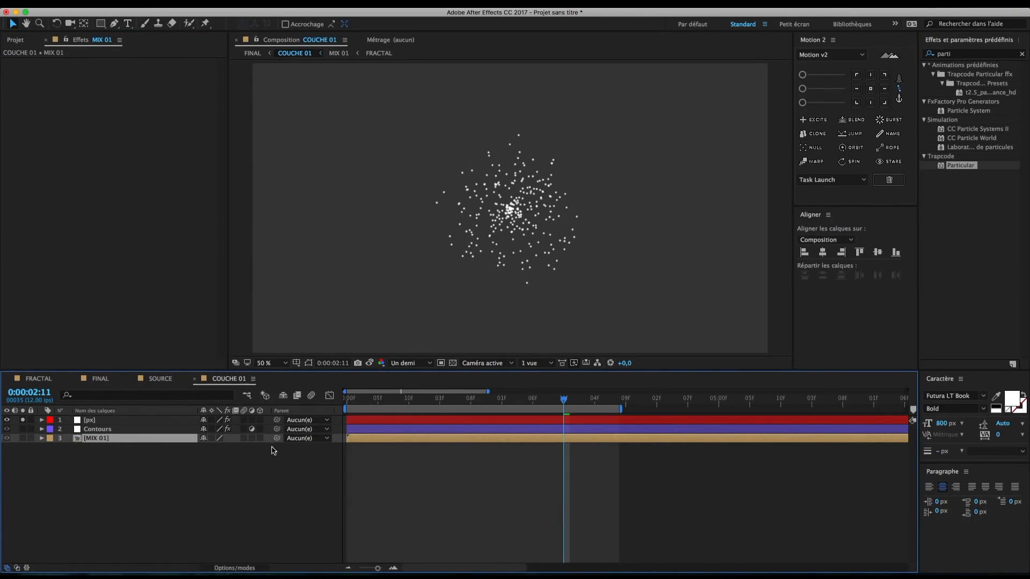
pyautogui.click(258, 439)
pyautogui.click(134, 421)
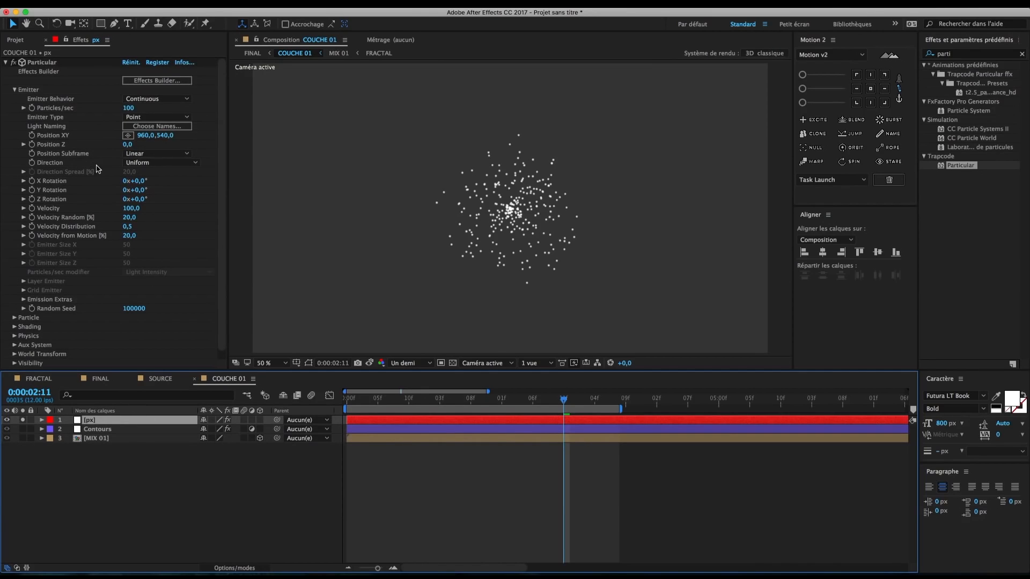
# Step: Keep Particular's Emitter Behavior on Continuous and set its Emitter Type to Layer
pyautogui.click(144, 99)
pyautogui.click(152, 110)
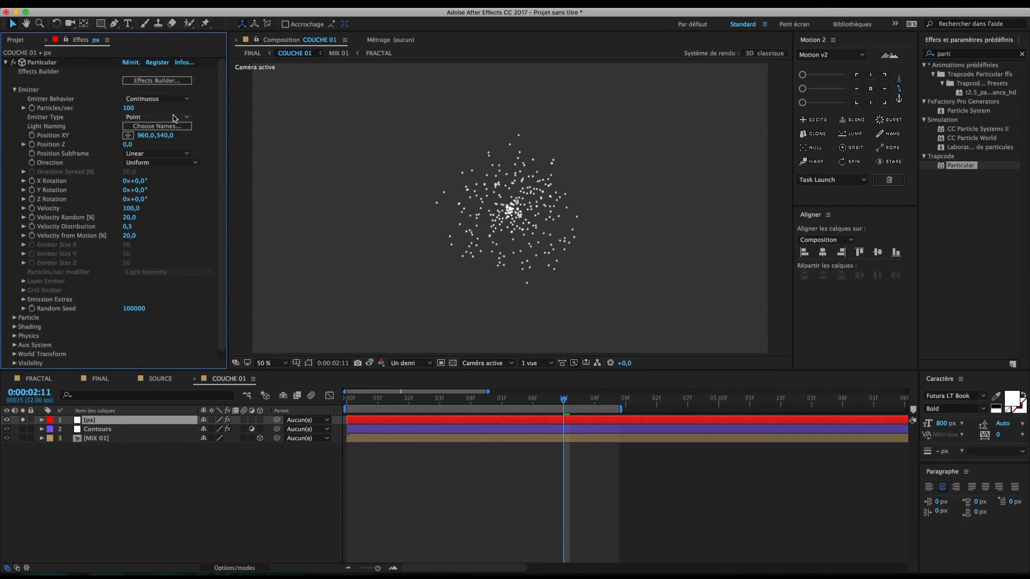
pyautogui.click(155, 117)
pyautogui.click(143, 183)
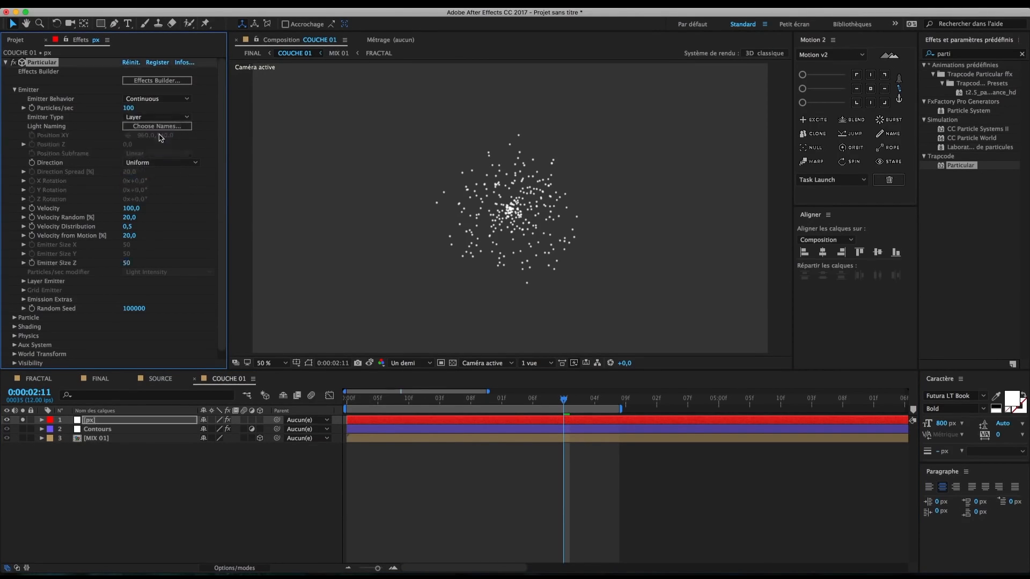
# Step: Assign MIX 01 as the Layer Emitter source and set Layer RGB Usage to Lightness – Velocity
pyautogui.scroll(-1, 19, 266)
pyautogui.click(24, 273)
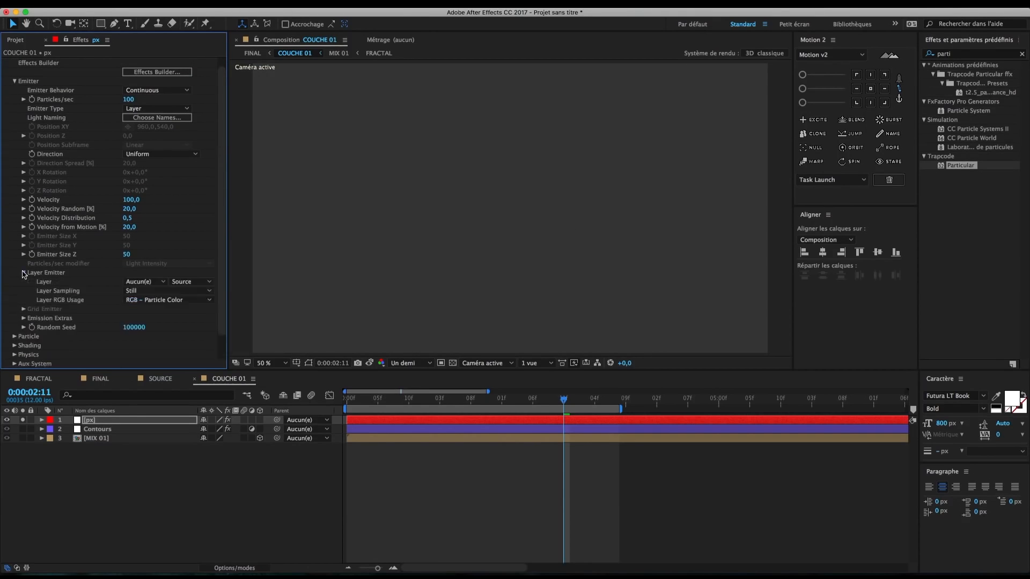
pyautogui.click(24, 273)
pyautogui.click(24, 273)
pyautogui.click(144, 282)
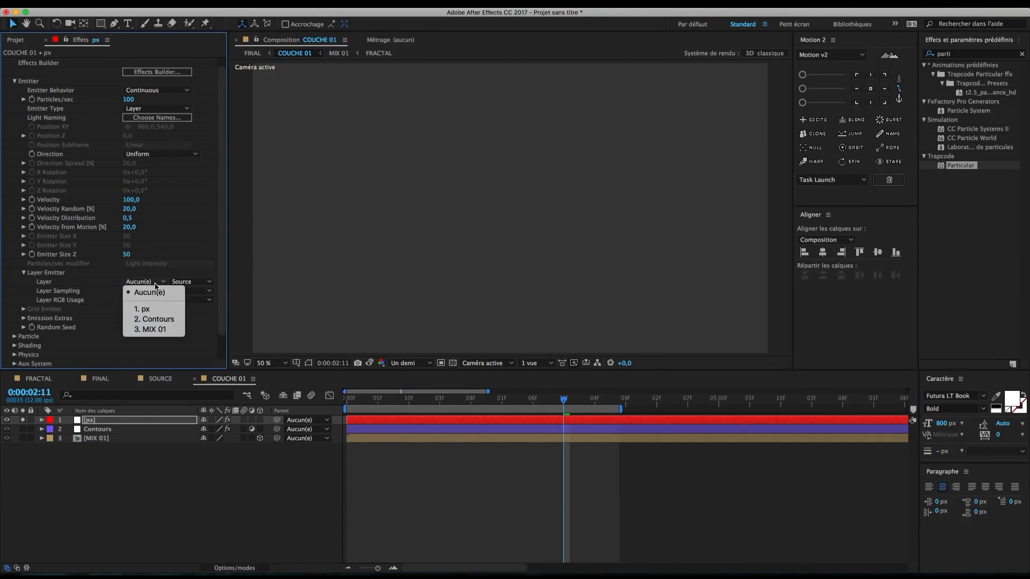
pyautogui.click(165, 329)
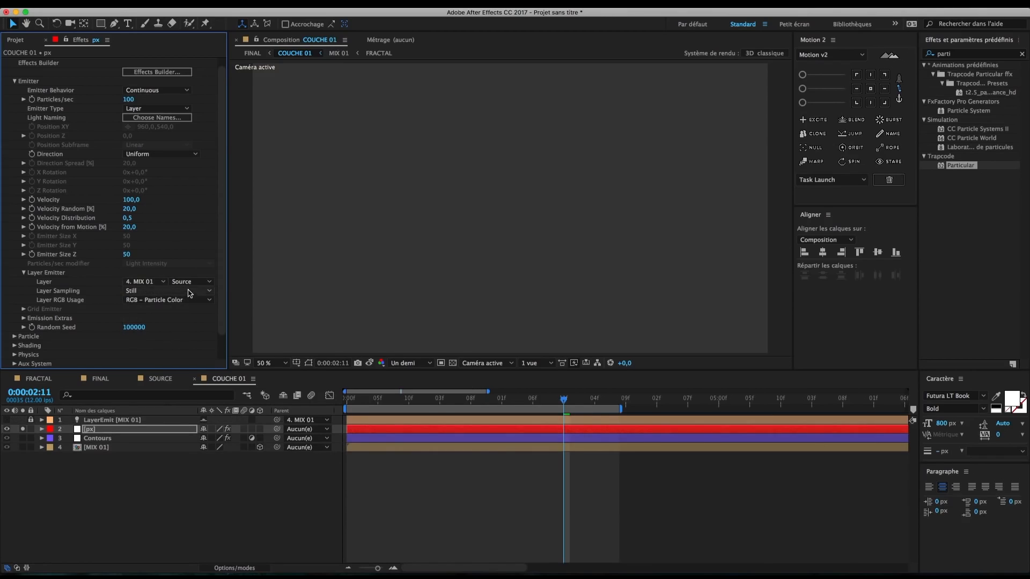
pyautogui.click(170, 301)
pyautogui.click(168, 321)
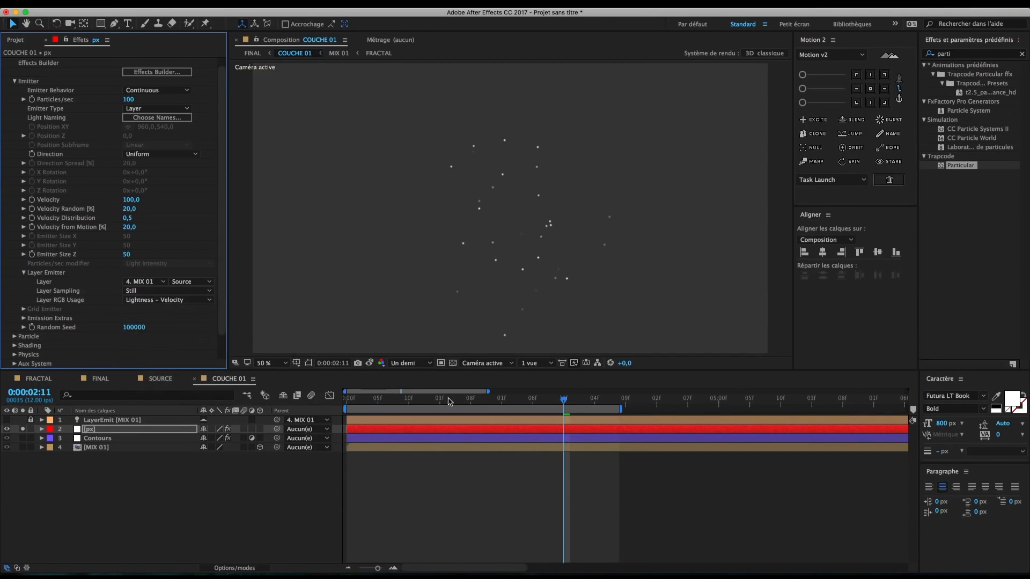
# Step: Start the work area at 0:00:00:09 and set the emitter's Velocity to 20
pyautogui.moveTo(466, 404)
pyautogui.mouseDown()
pyautogui.moveTo(446, 404)
pyautogui.moveTo(459, 404)
pyautogui.mouseUp()
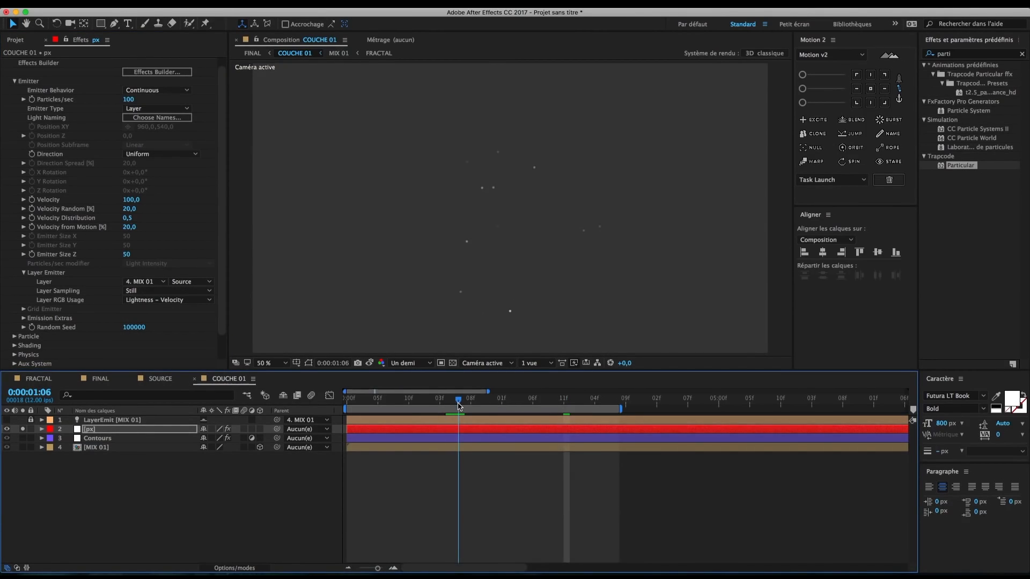
pyautogui.scroll(1, 161, 107)
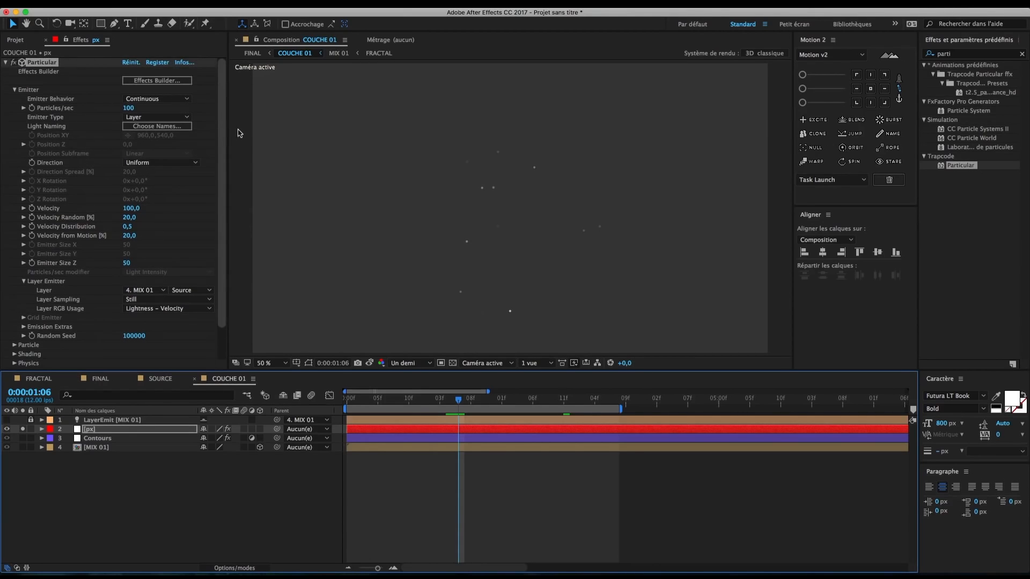
pyautogui.click(404, 403)
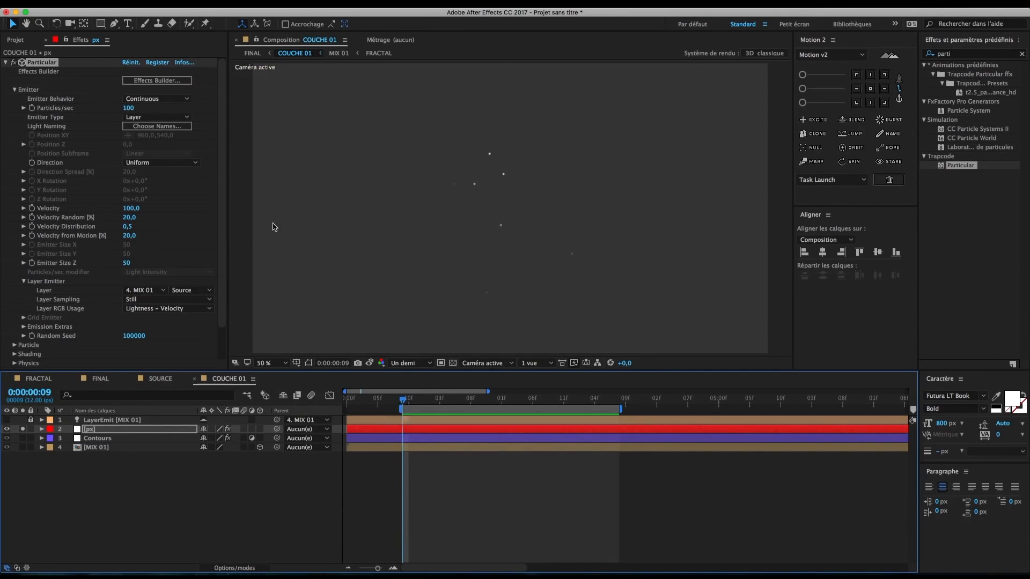
pyautogui.click(133, 208)
pyautogui.write('20')
pyautogui.press('Return')
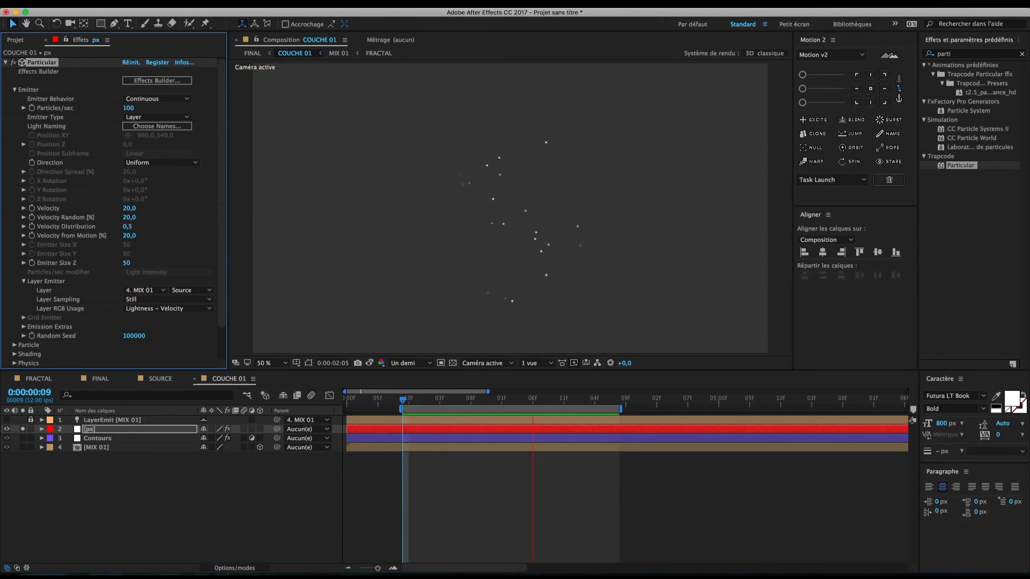
# Step: Set the particles' Air physics to Wind X 220 and Wind Y -239, and preview the motion
pyautogui.click(15, 90)
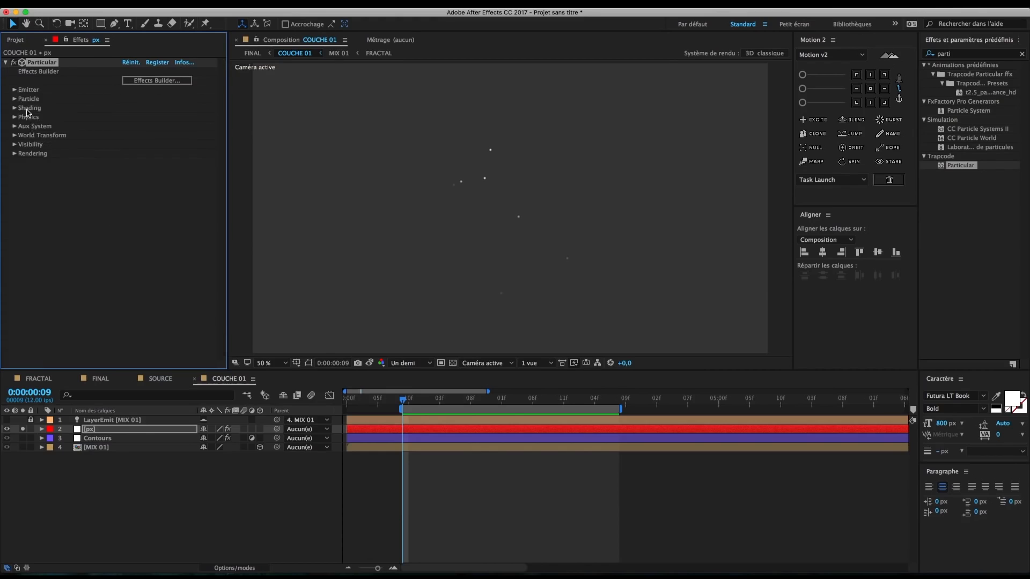
pyautogui.click(15, 117)
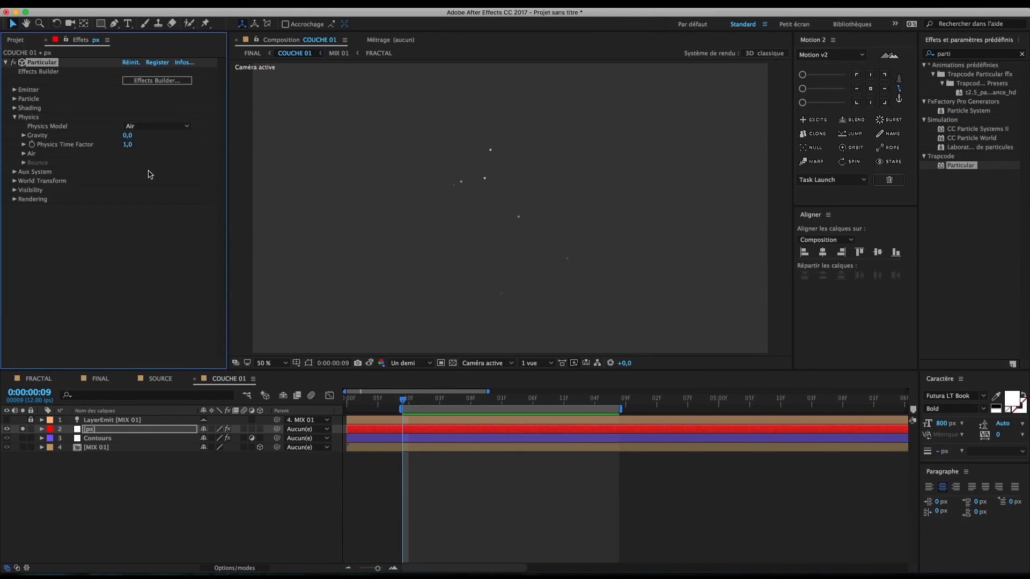
pyautogui.click(24, 153)
pyautogui.moveTo(130, 230); pyautogui.dragTo(101, 226)
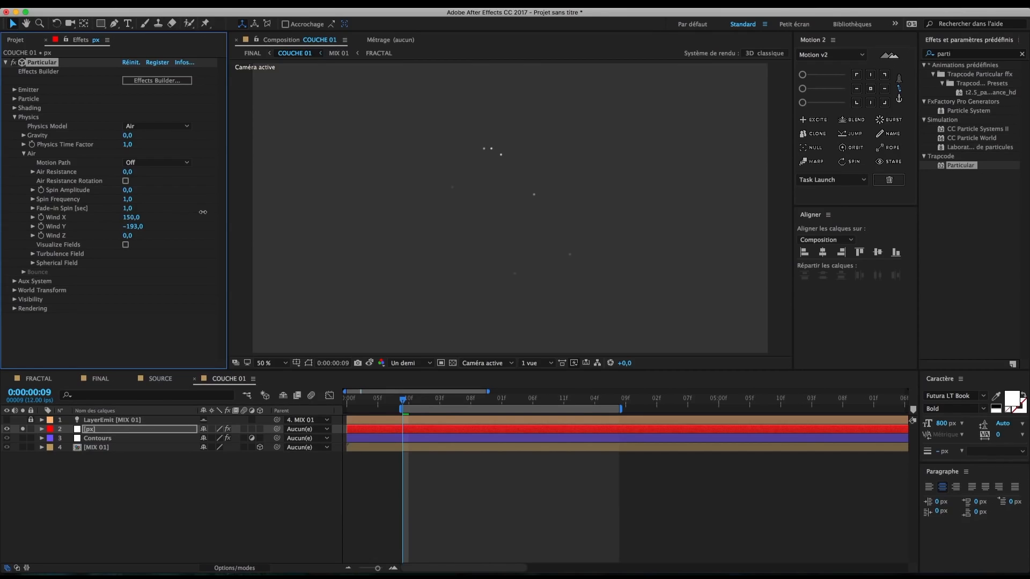
pyautogui.press('space')
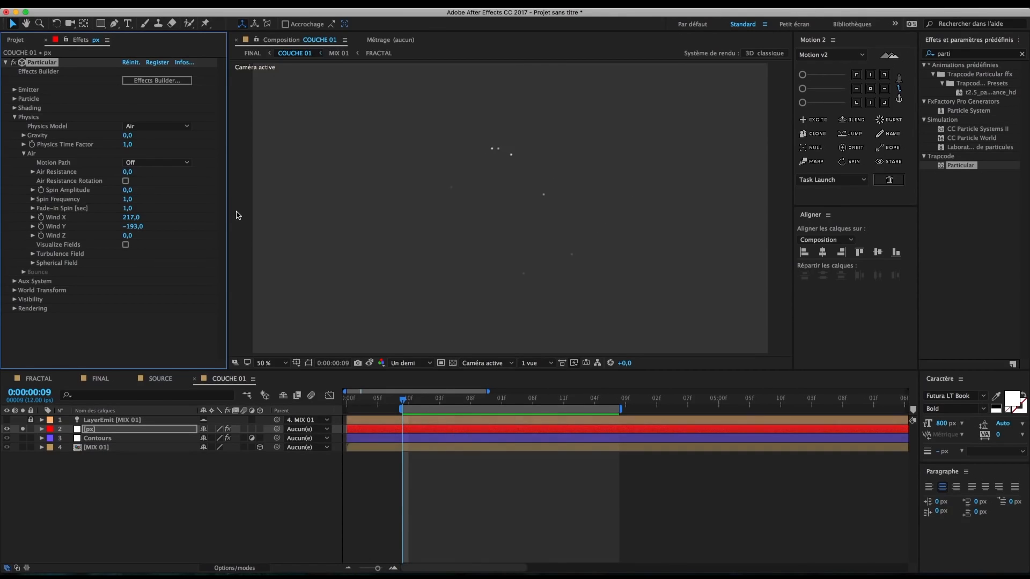
pyautogui.moveTo(123, 227); pyautogui.dragTo(111, 222)
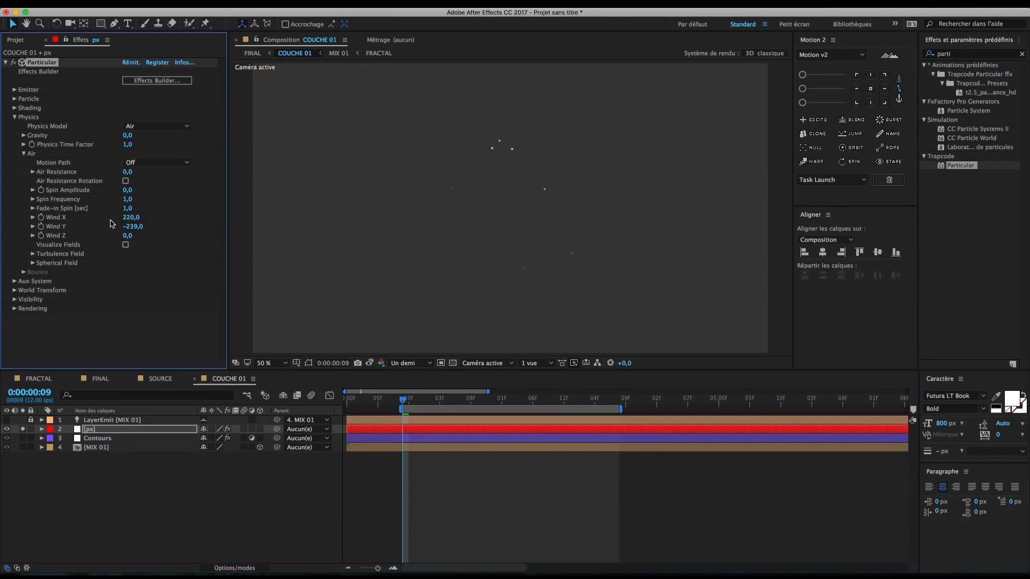
pyautogui.click(130, 218)
pyautogui.press('Return')
pyautogui.press('space')
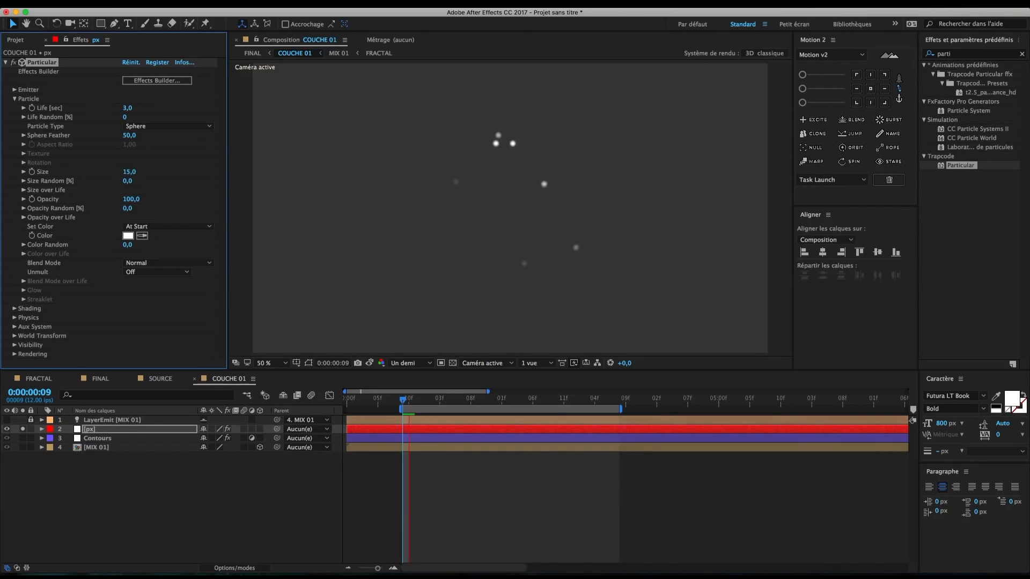
# Step: Shape the Size over Life curve to rise from zero at birth and taper to zero, and preview it
pyautogui.press('space')
pyautogui.click(24, 191)
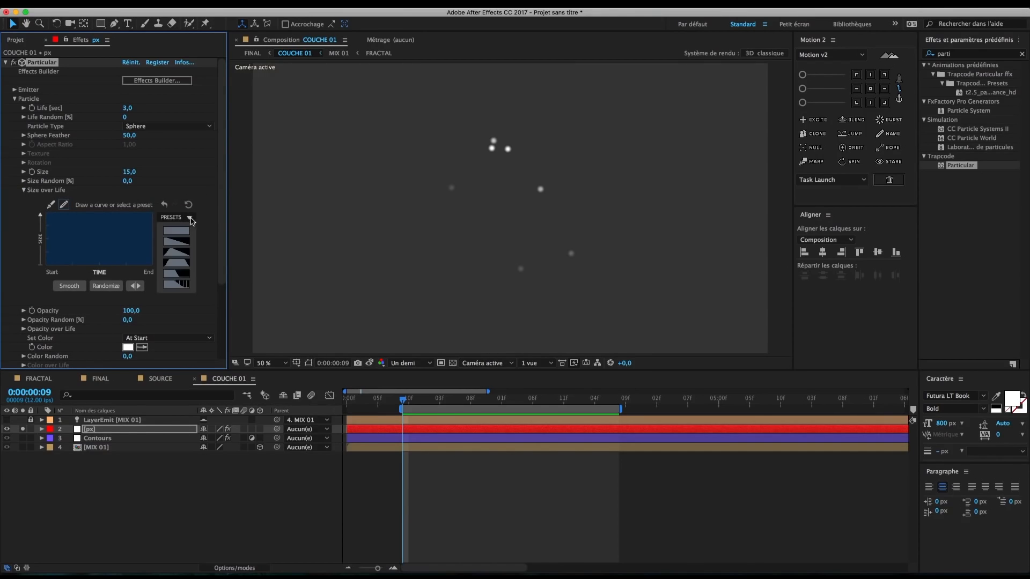
pyautogui.click(182, 246)
pyautogui.click(50, 205)
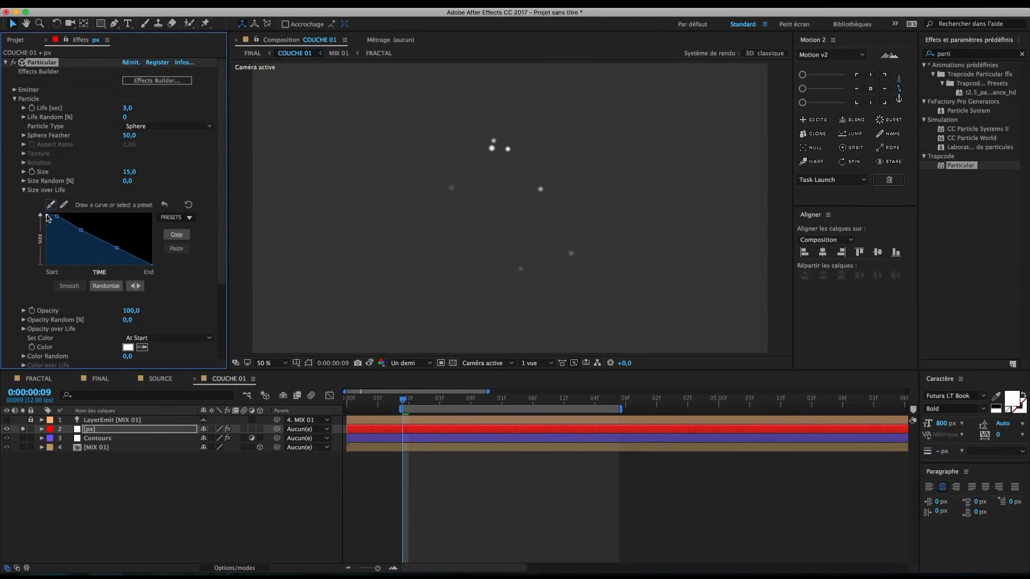
pyautogui.moveTo(47, 217); pyautogui.dragTo(46, 301)
pyautogui.press('space')
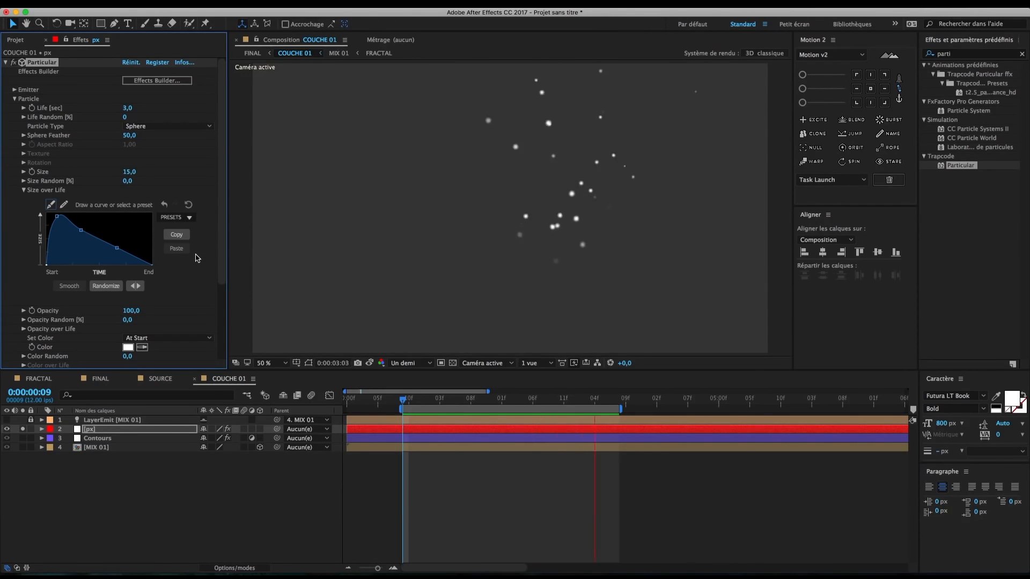
# Step: Set the particle Size to 50 and Particles/sec to 30, and preview the result
pyautogui.click(23, 190)
pyautogui.click(129, 172)
pyautogui.write('50')
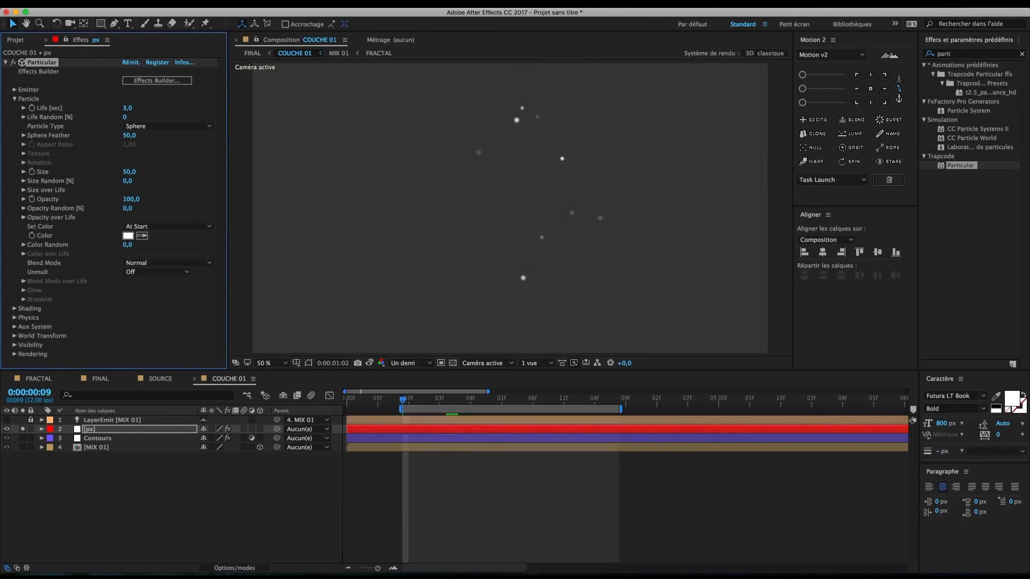
pyautogui.press('Return')
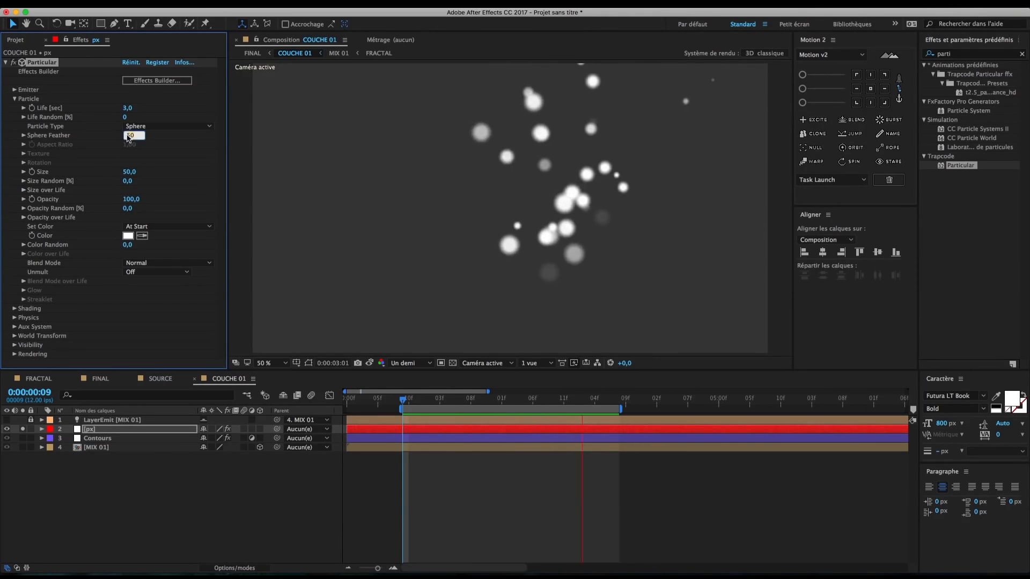
pyautogui.moveTo(128, 138); pyautogui.dragTo(138, 138)
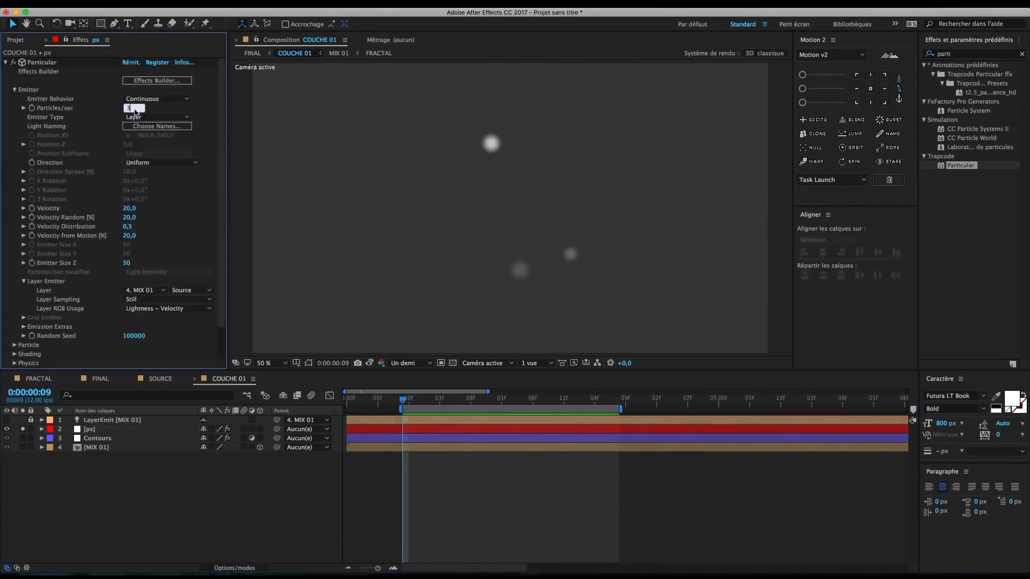
pyautogui.press('space')
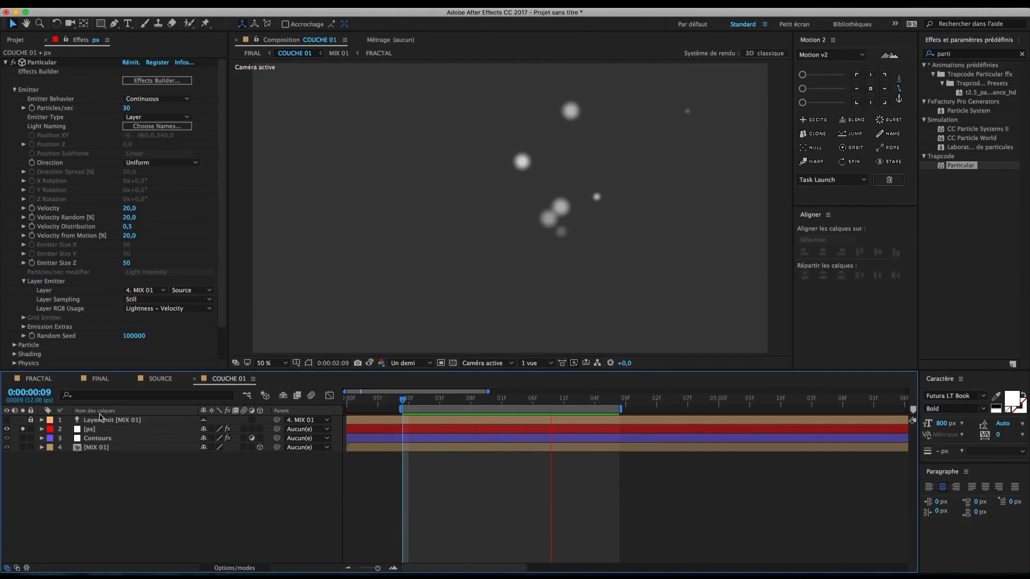
# Step: Move the px layer below Contours and turn off its solo to show the particles with the letter
pyautogui.click(99, 432)
pyautogui.moveTo(93, 433); pyautogui.dragTo(96, 452)
pyautogui.click(449, 473)
pyautogui.moveTo(432, 402); pyautogui.dragTo(446, 403)
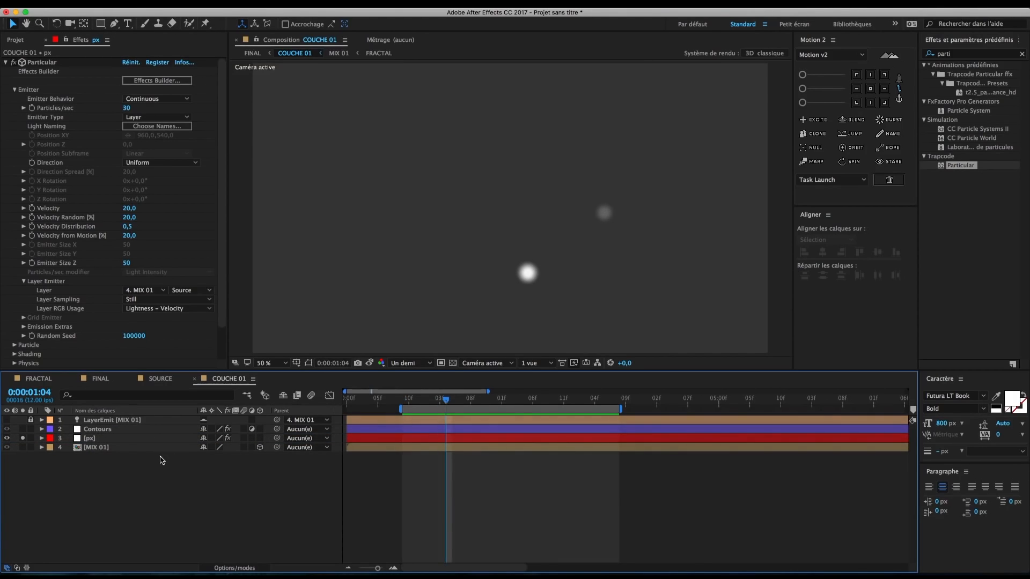
pyautogui.click(23, 439)
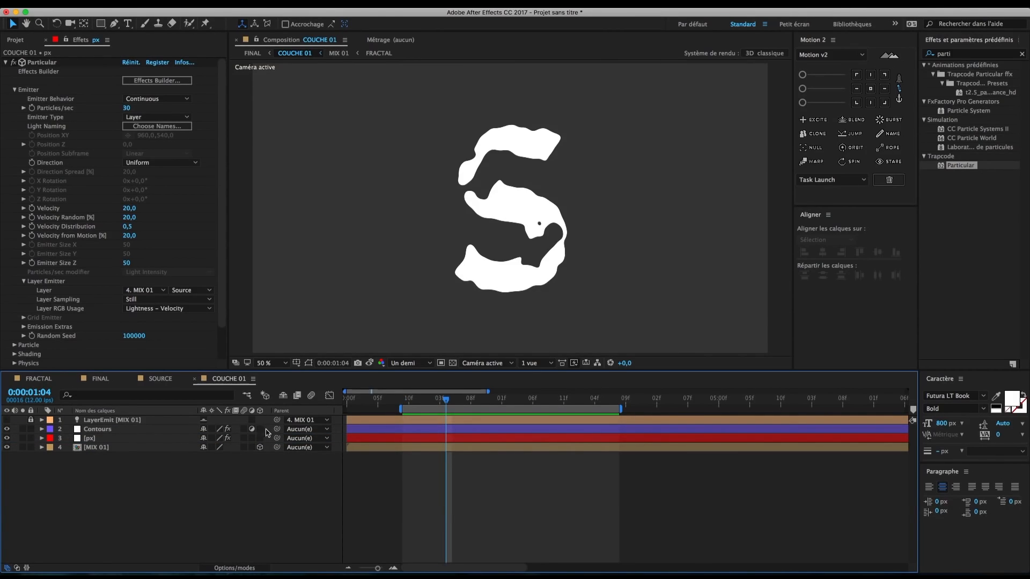
# Step: Duplicate the px particle layer twice and preview the letter animation
pyautogui.click(142, 439)
pyautogui.hotkey('ctrl', 'd')
pyautogui.hotkey('ctrl', 'd')
pyautogui.press('F2')
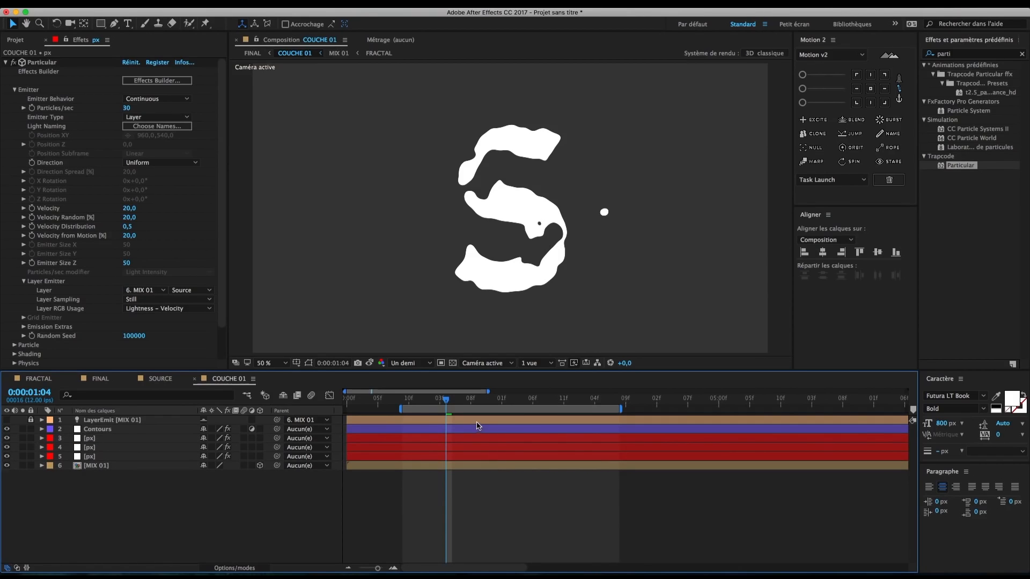
pyautogui.press('space')
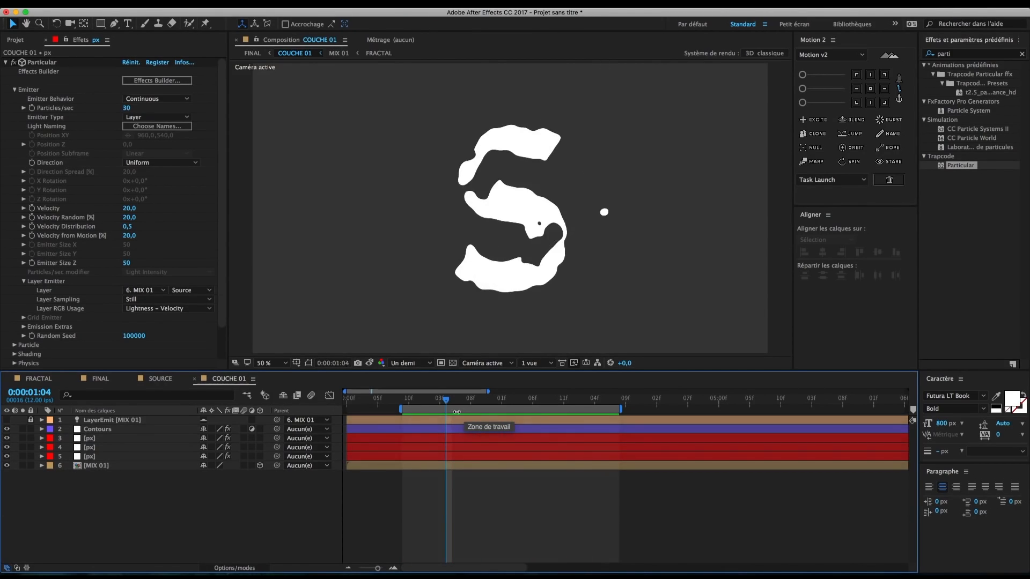
pyautogui.moveTo(445, 399)
pyautogui.mouseDown()
pyautogui.moveTo(421, 401)
pyautogui.moveTo(433, 408)
pyautogui.mouseUp()
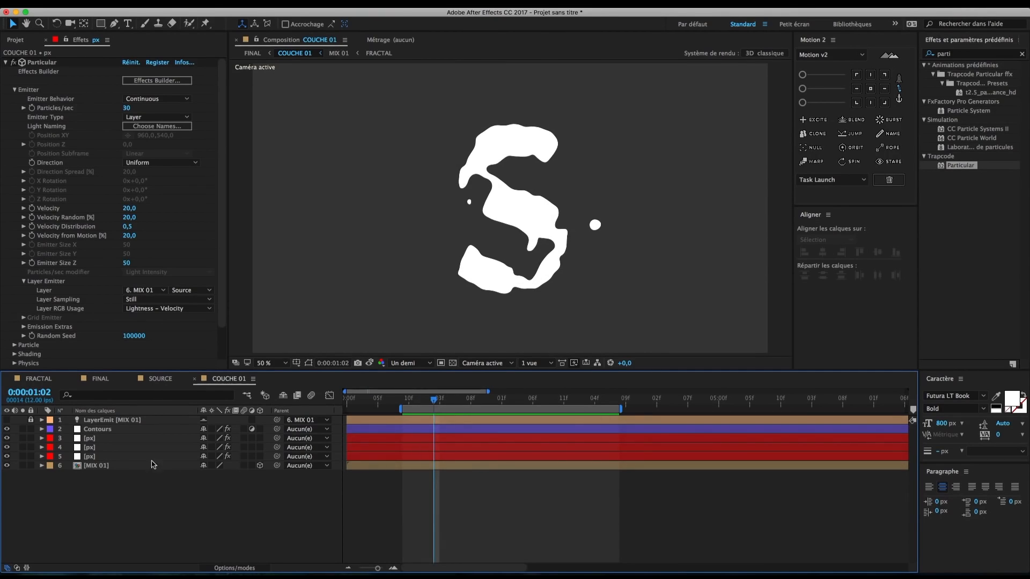
# Step: Delete two of the three px particle layers and solo the remaining one
pyautogui.click(108, 438)
pyautogui.keyDown('shift'); pyautogui.click(119, 449); pyautogui.keyUp('shift')
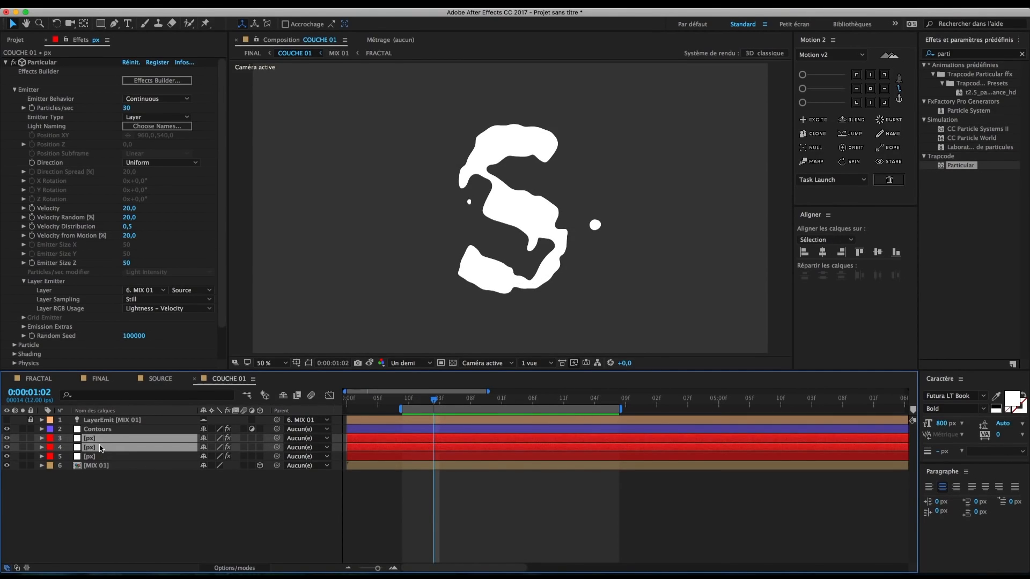
pyautogui.press('Delete')
pyautogui.click(97, 439)
pyautogui.click(22, 438)
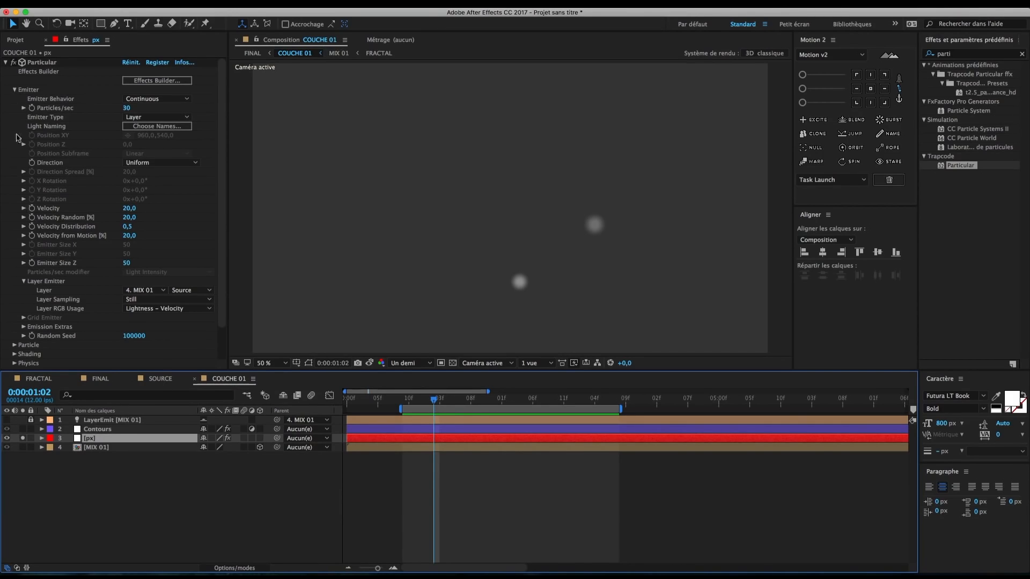
# Step: In Particular's Physics settings, set the Turbulence Field's Affect Position to 50 and preview the particles
pyautogui.click(14, 89)
pyautogui.click(14, 117)
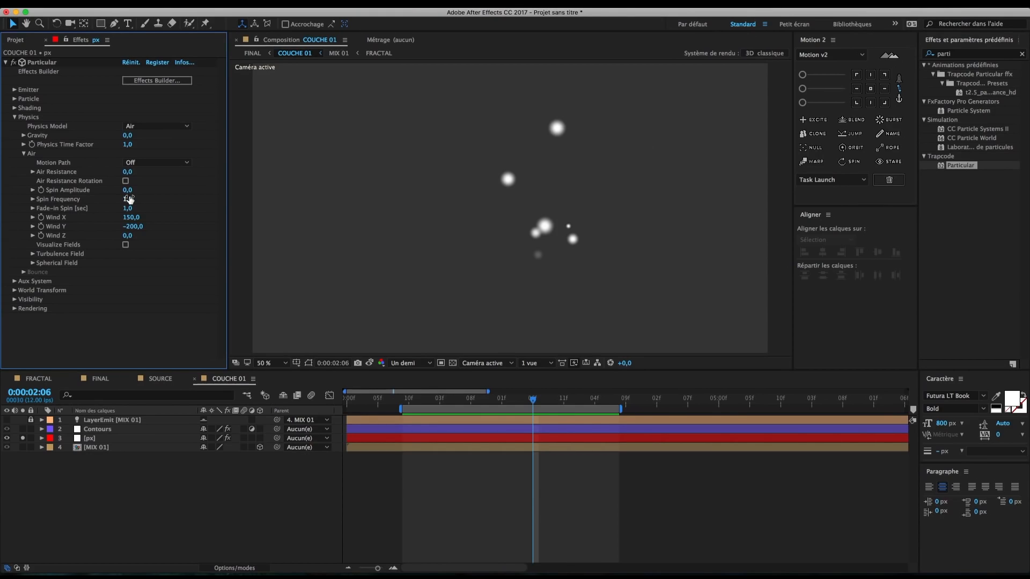
pyautogui.click(32, 254)
pyautogui.scroll(-1, 43, 260)
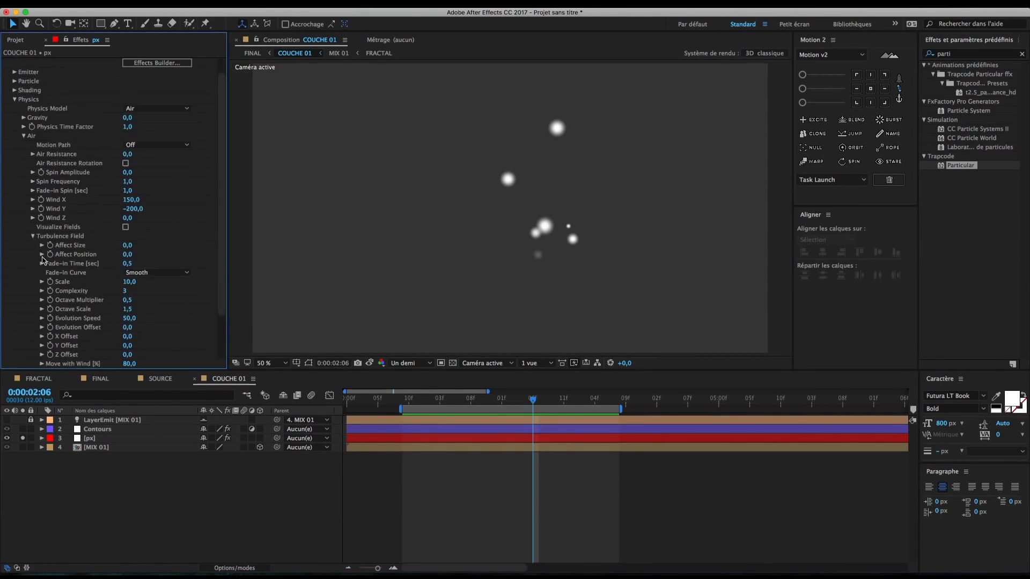
pyautogui.scroll(-2, 138, 234)
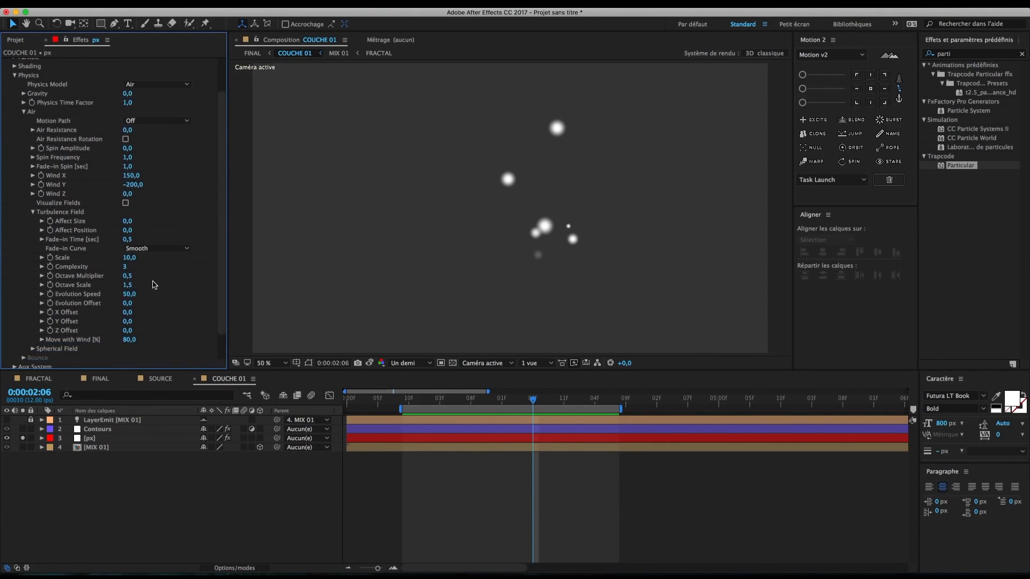
pyautogui.click(129, 230)
pyautogui.write('50')
pyautogui.press('Return')
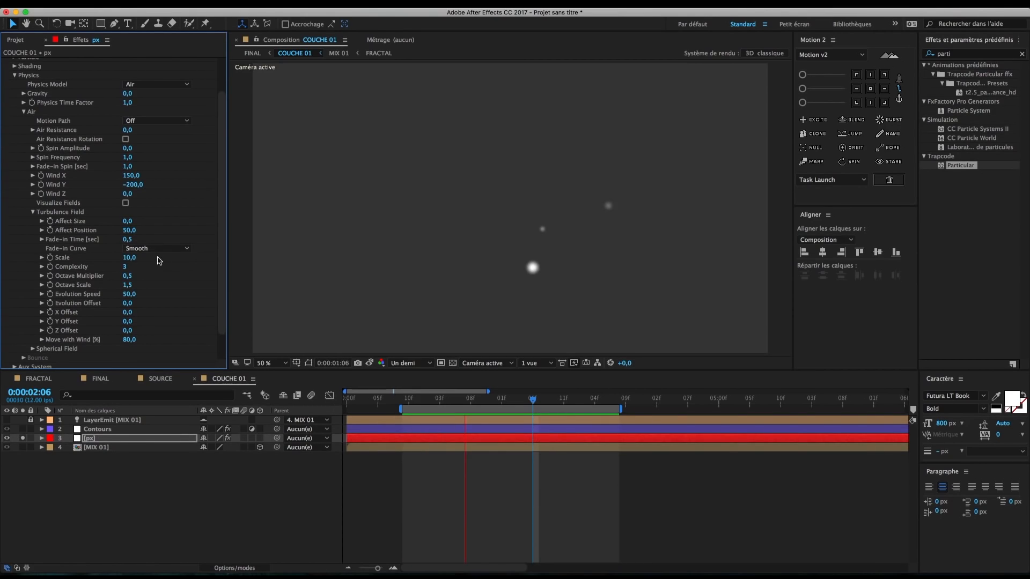
# Step: Set the Turbulence Field's Affect Position to 100 and Evolution Speed to 100, and preview the motion
pyautogui.click(128, 230)
pyautogui.write('100')
pyautogui.press('Return')
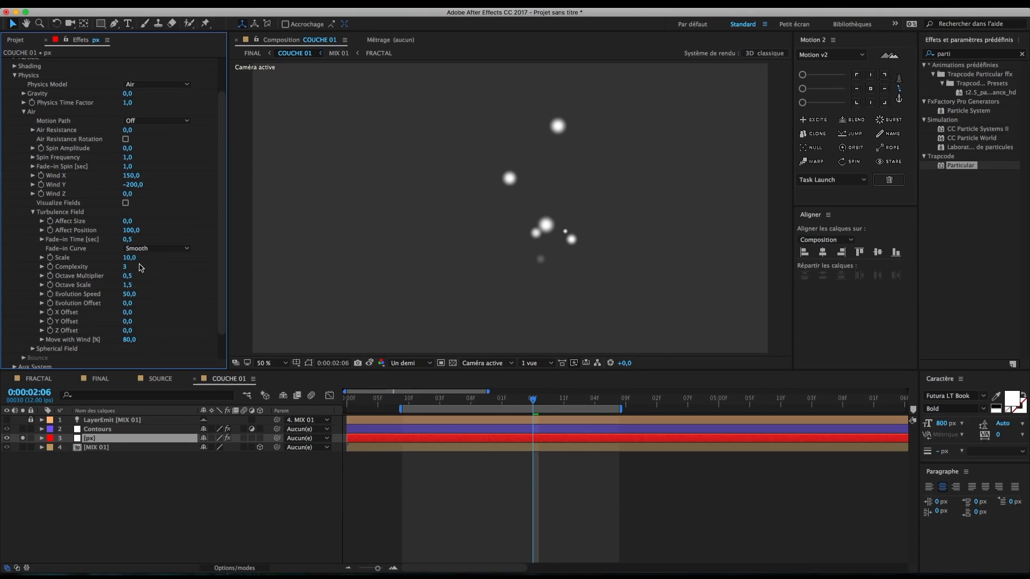
pyautogui.click(139, 297)
pyautogui.write('100')
pyautogui.press('Return')
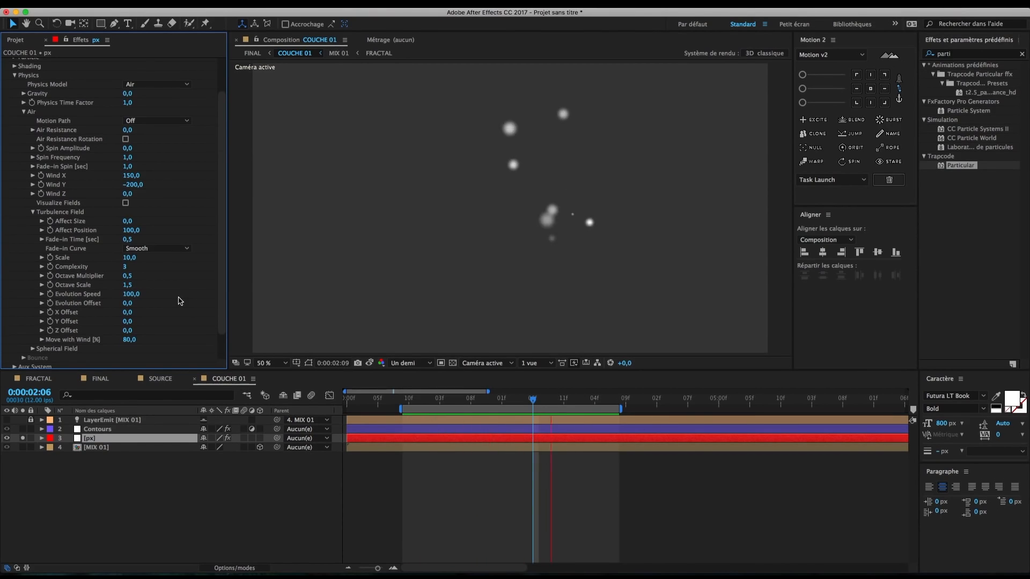
# Step: Turn on Visualize Fields, set the Turbulence Field's Scale to 5 and Affect Position to 200, and preview
pyautogui.click(126, 202)
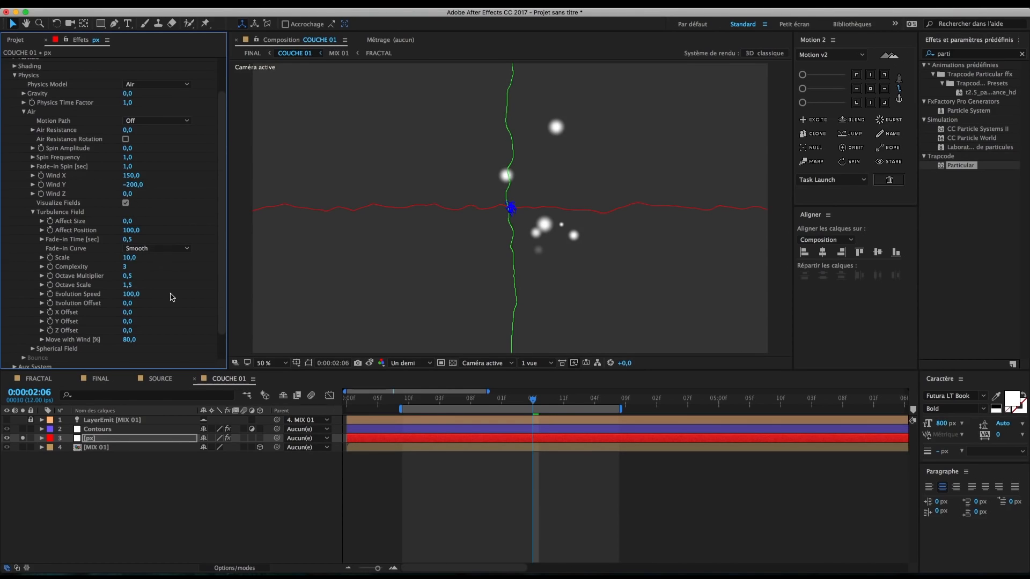
pyautogui.click(131, 258)
pyautogui.write('5')
pyautogui.press('Return')
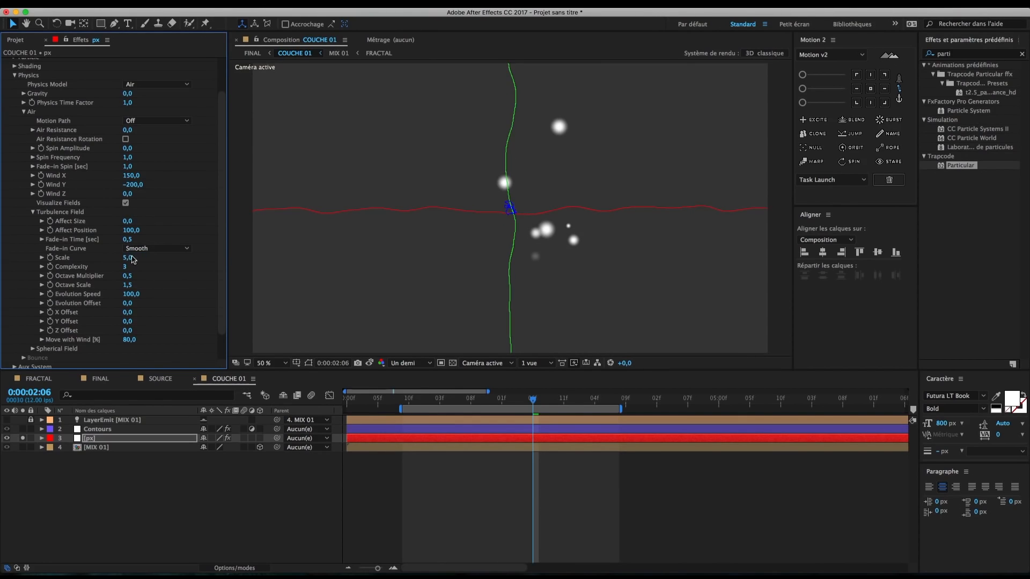
pyautogui.click(131, 230)
pyautogui.write('200')
pyautogui.press('Return')
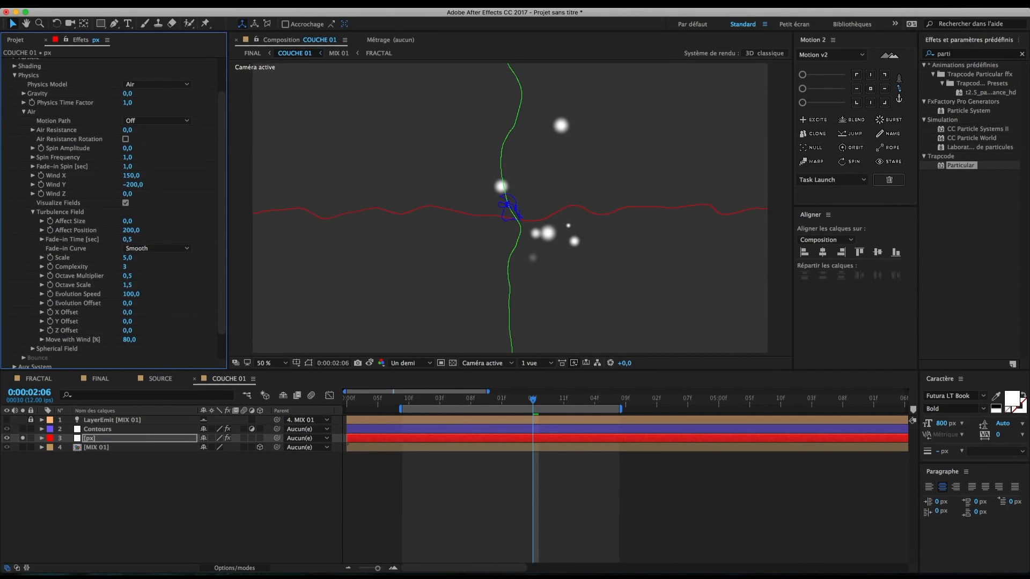
pyautogui.press('space')
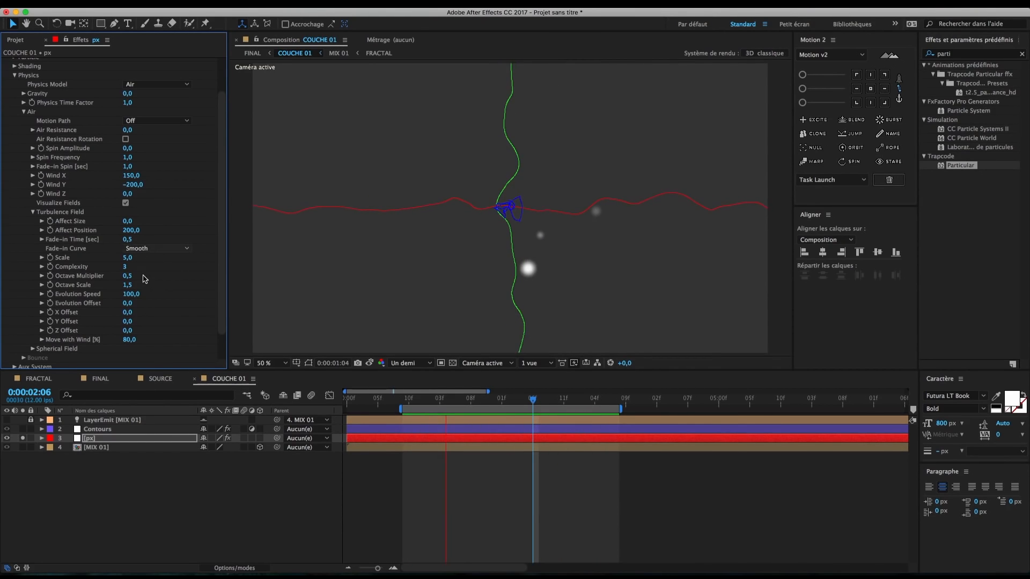
# Step: Set the Turbulence Field's Evolution Speed to 150 and preview the particles
pyautogui.click(132, 294)
pyautogui.write('150')
pyautogui.press('Return')
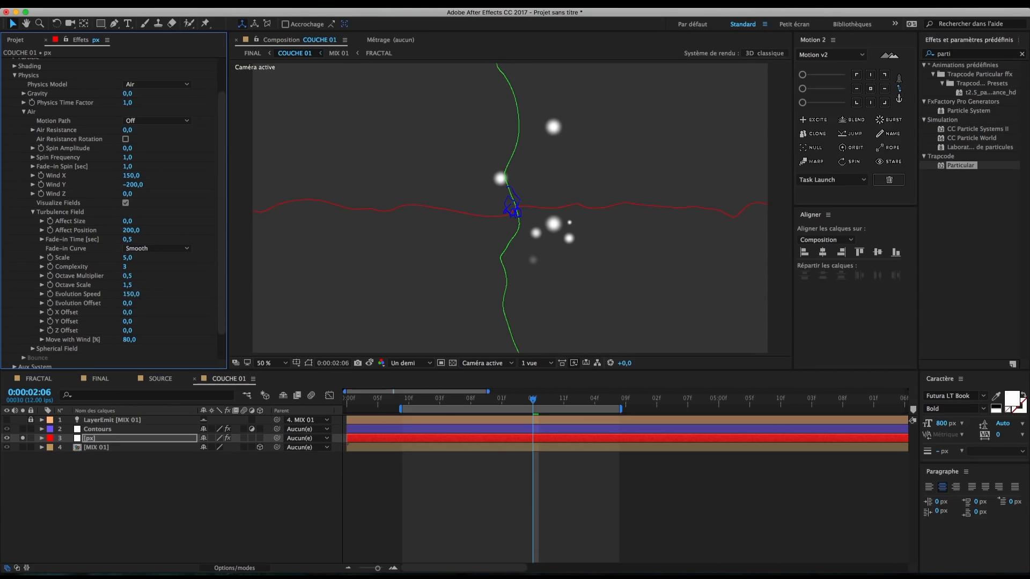
pyautogui.press('space')
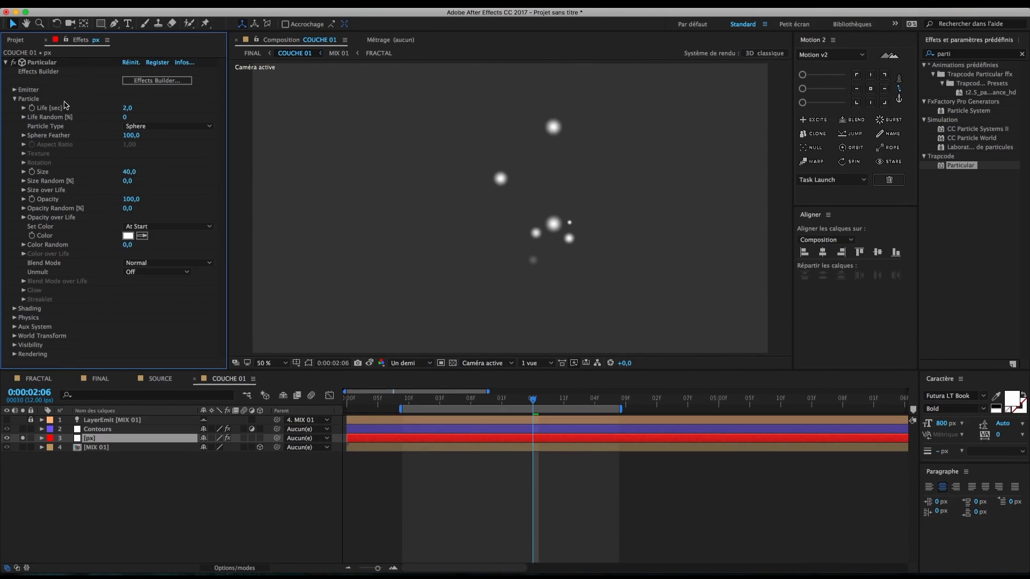
# Step: Set the particle Life to 2.2 seconds
pyautogui.click(129, 108)
pyautogui.write(',2')
pyautogui.press('Return')
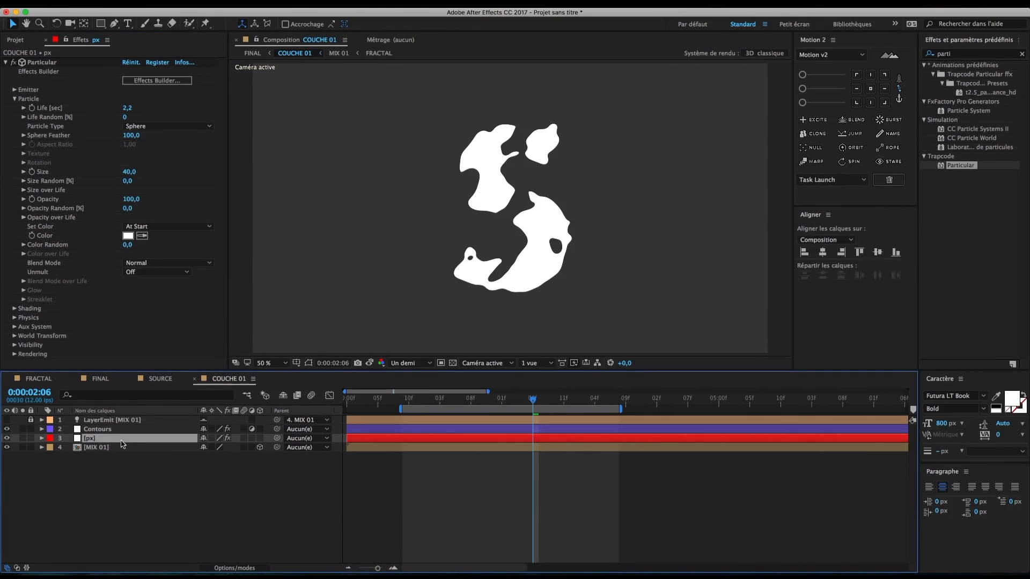
# Step: Duplicate the px layer twice in COUCHE 01 and preview the letter with its droplets
pyautogui.hotkey('ctrl', 'd')
pyautogui.hotkey('ctrl', 'd')
pyautogui.click(506, 496)
pyautogui.press('space')
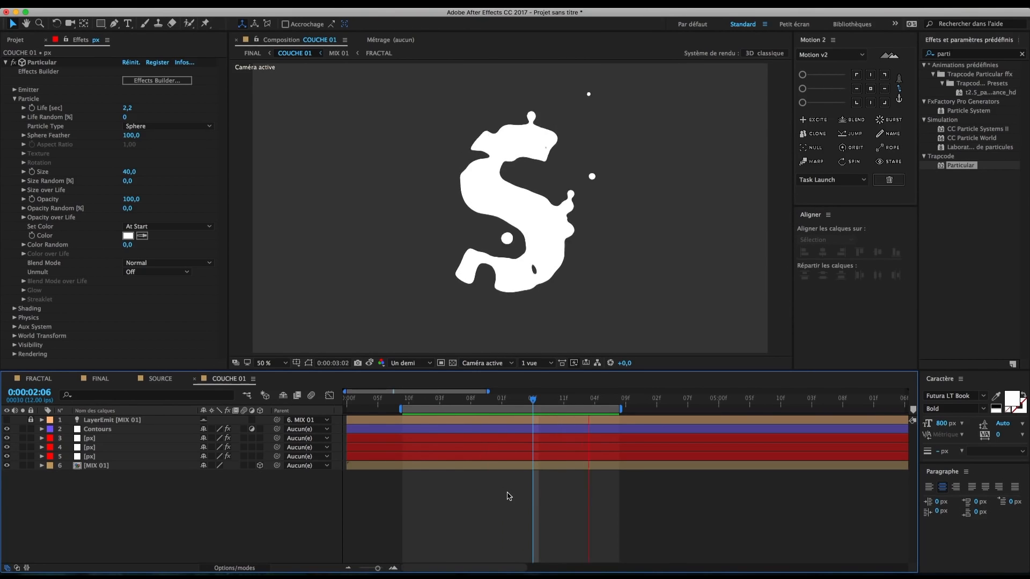
pyautogui.press('space')
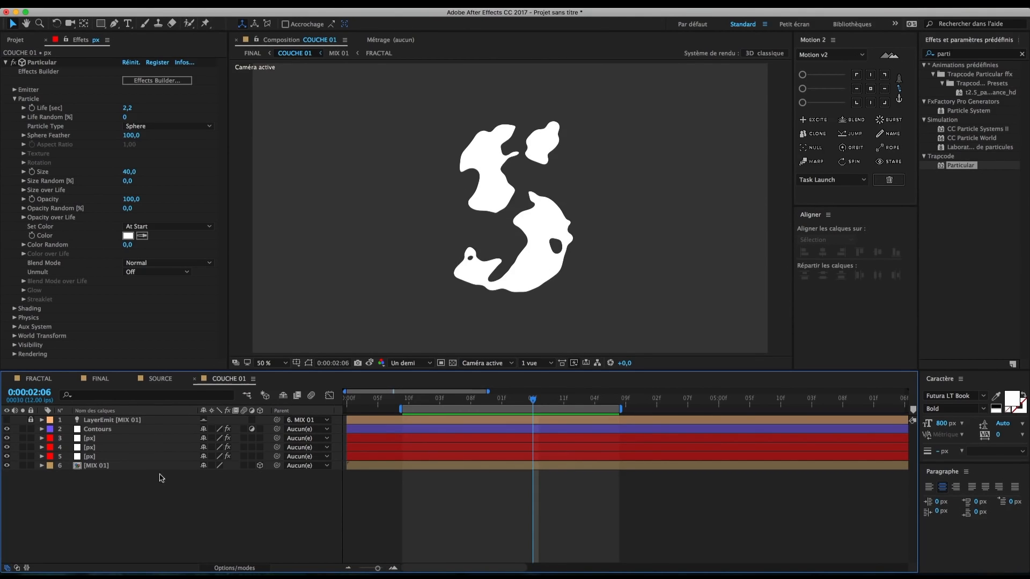
# Step: Copy the three px layers into the COUCHE 02 composition, place them between Contours and MIX 02, and show the layer switches
pyautogui.click(105, 439)
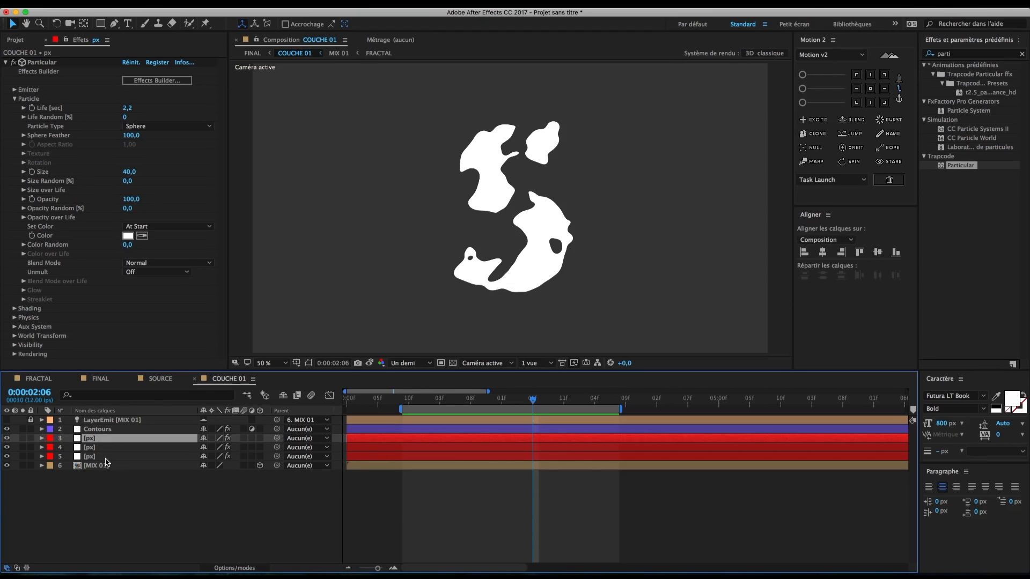
pyautogui.keyDown('shift'); pyautogui.click(107, 457); pyautogui.keyUp('shift')
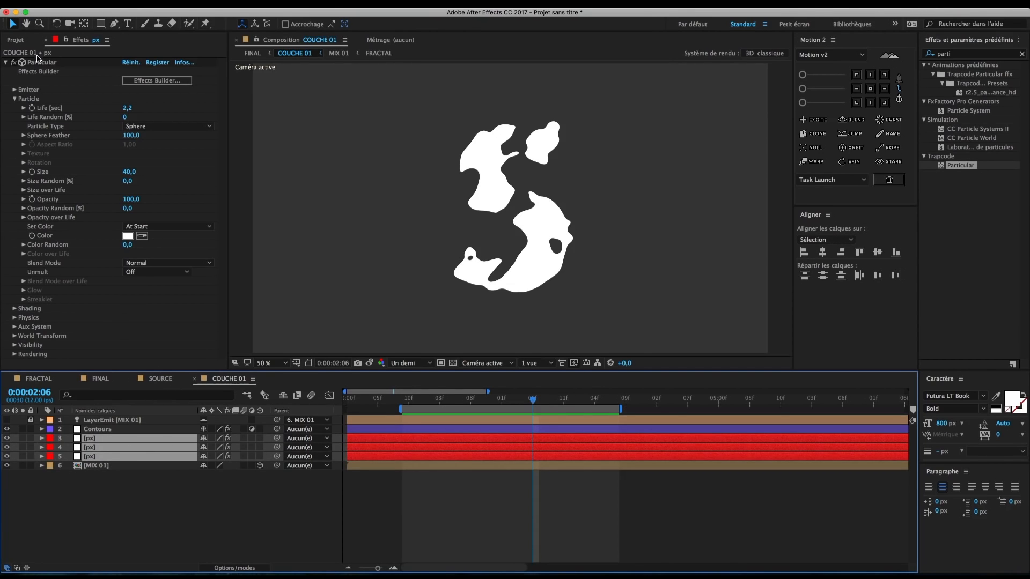
pyautogui.click(16, 40)
pyautogui.doubleClick(54, 157)
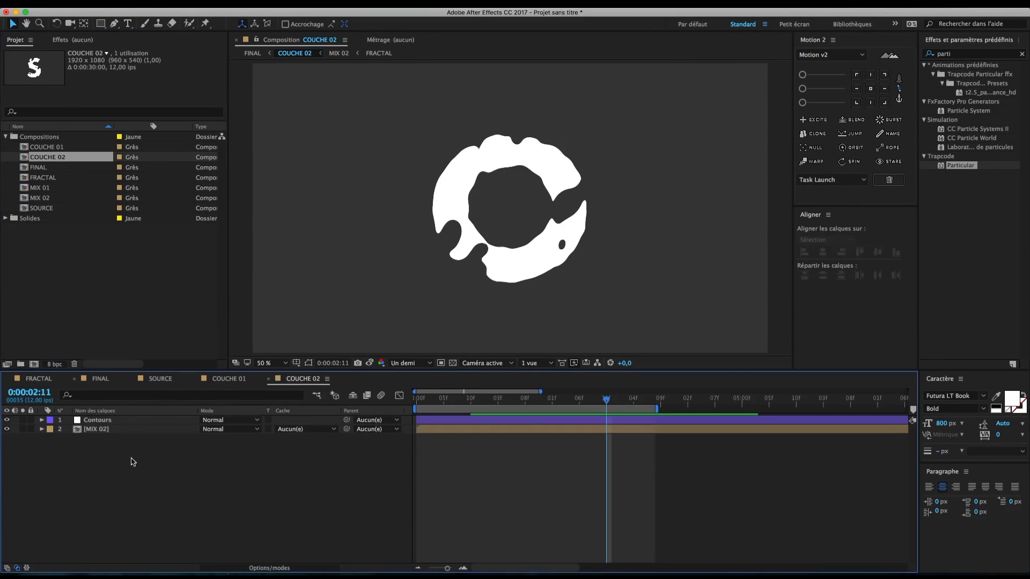
pyautogui.hotkey('ctrl', 'v')
pyautogui.moveTo(107, 429); pyautogui.dragTo(111, 454)
pyautogui.click(270, 568)
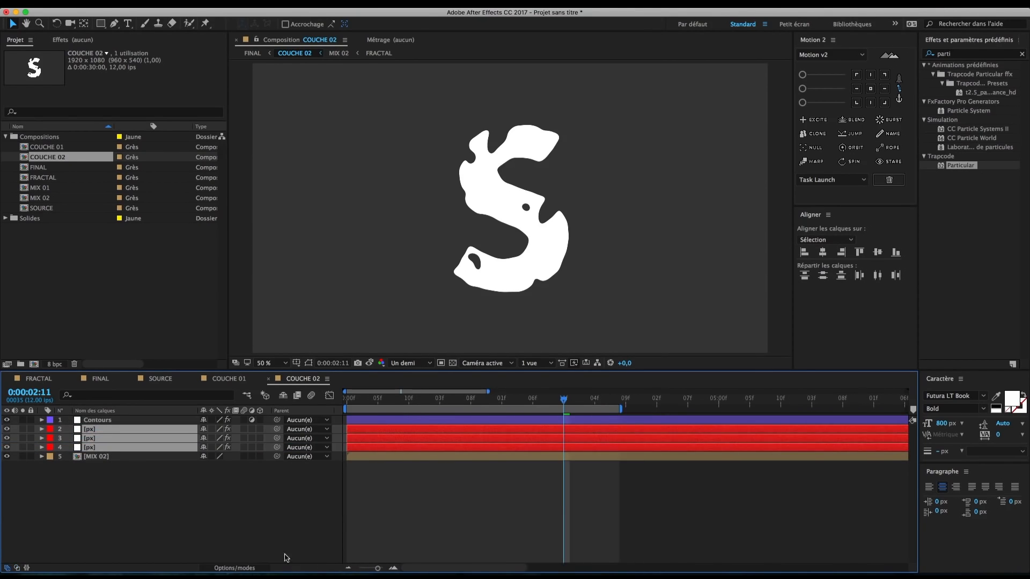
# Step: Delete two of the pasted px layers in COUCHE 02 and make the MIX 02 layer 3D
pyautogui.click(121, 434)
pyautogui.keyDown('shift'); pyautogui.click(124, 439); pyautogui.keyUp('shift')
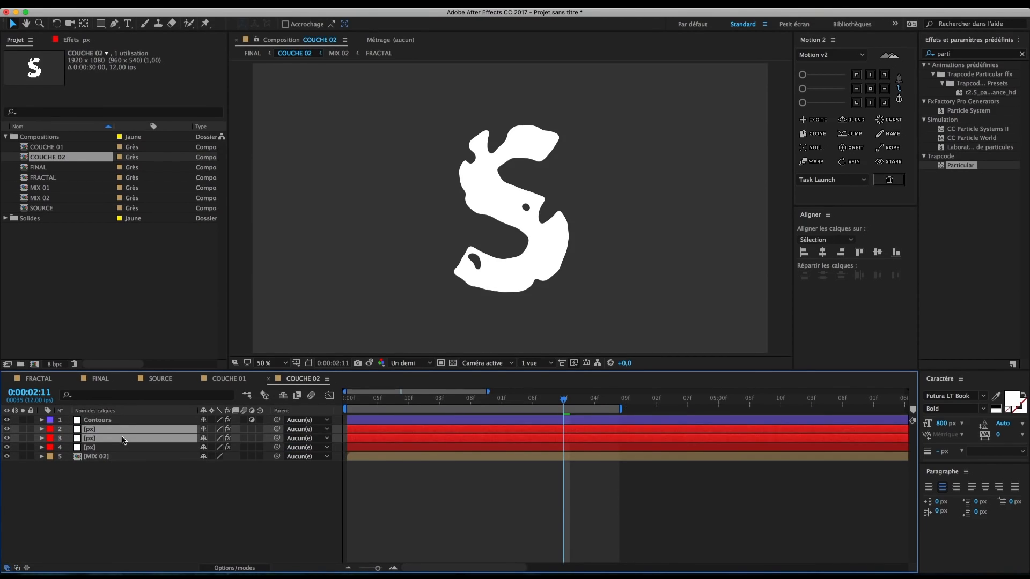
pyautogui.press('Delete')
pyautogui.click(121, 437)
pyautogui.click(260, 439)
pyautogui.click(163, 430)
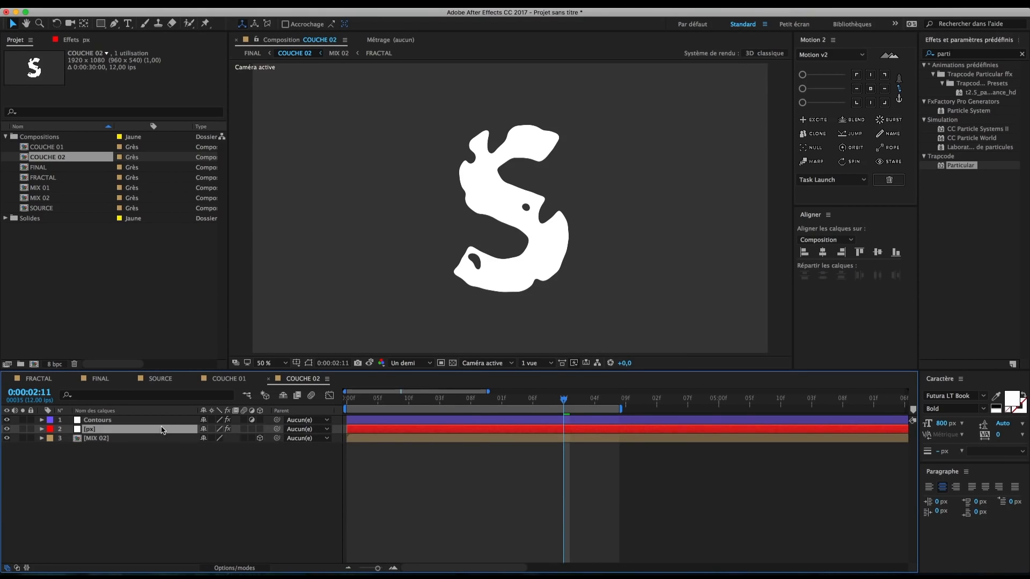
# Step: Set MIX 02 as the px layer's Layer Emitter in Particular and preview the composition
pyautogui.click(72, 41)
pyautogui.click(14, 98)
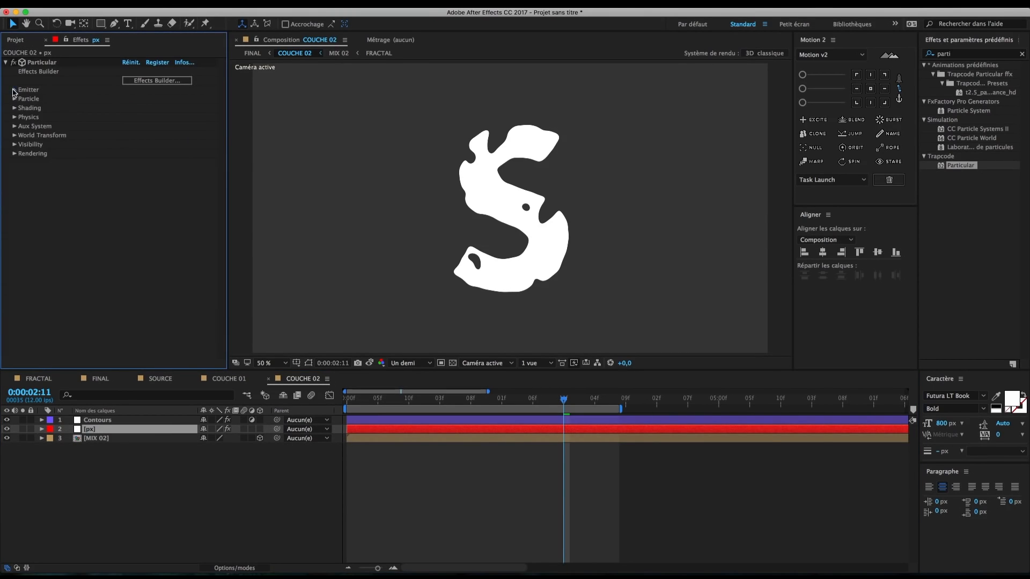
pyautogui.click(15, 89)
pyautogui.click(23, 282)
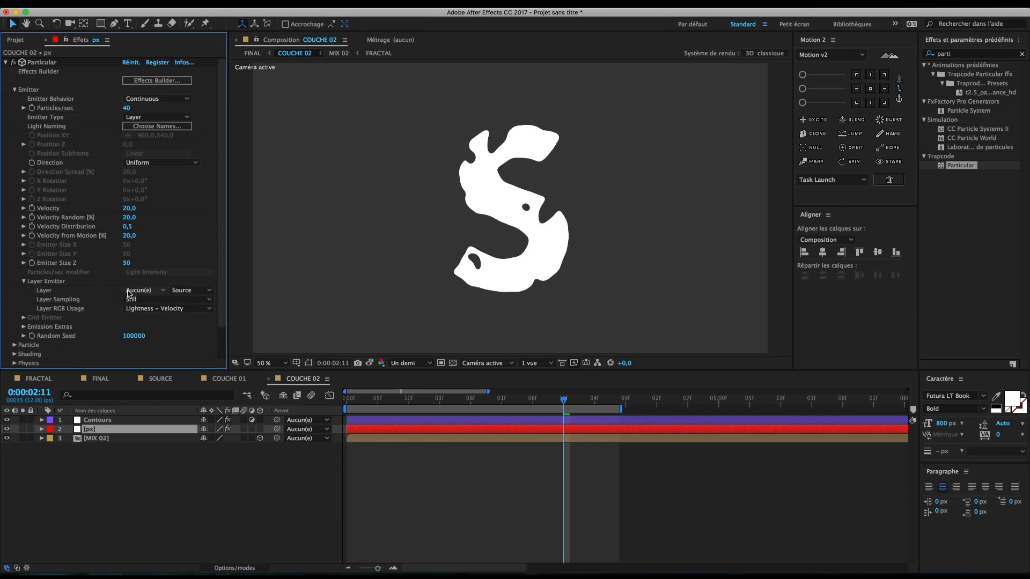
pyautogui.click(144, 290)
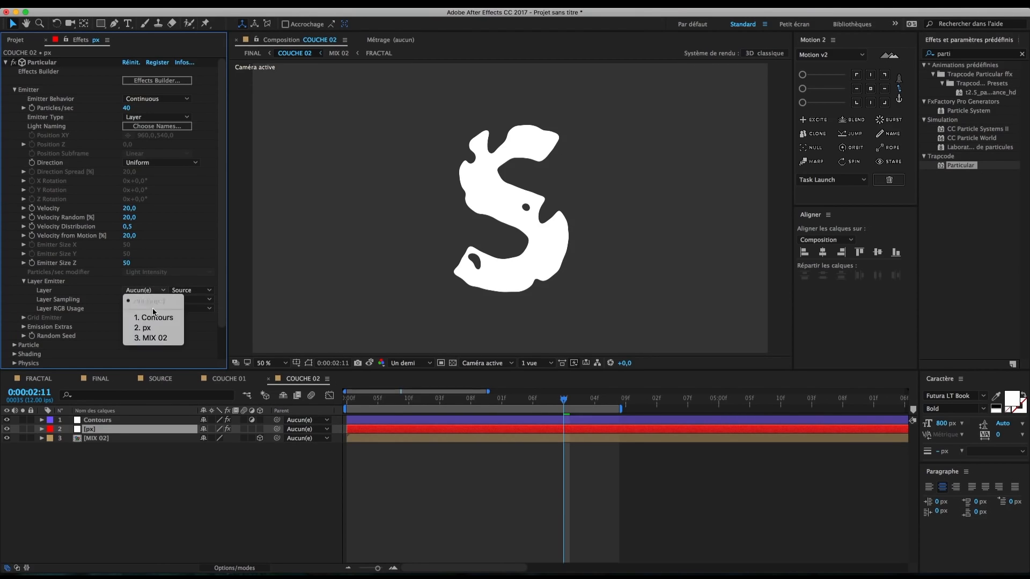
pyautogui.click(151, 338)
pyautogui.click(400, 471)
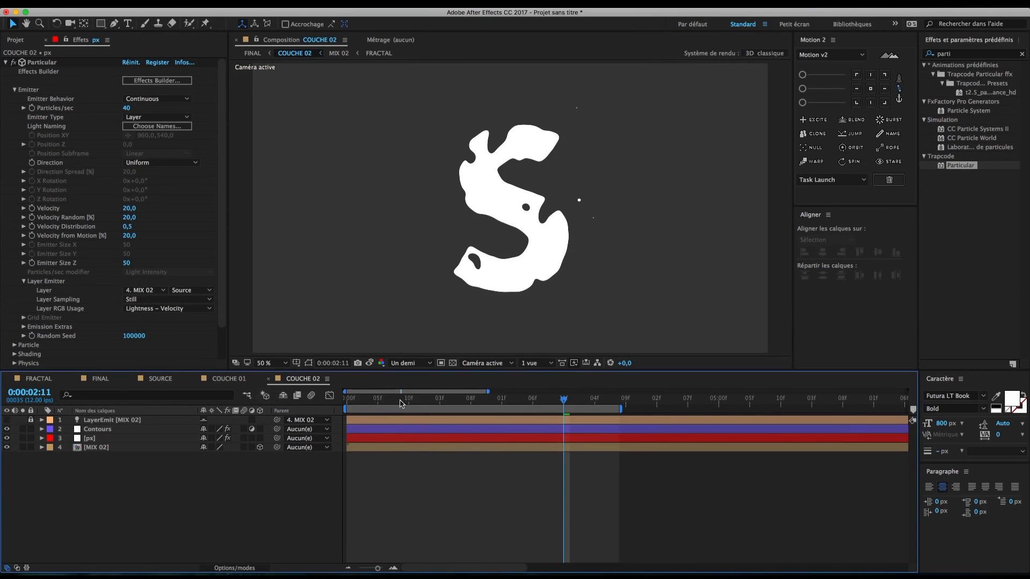
pyautogui.press('space')
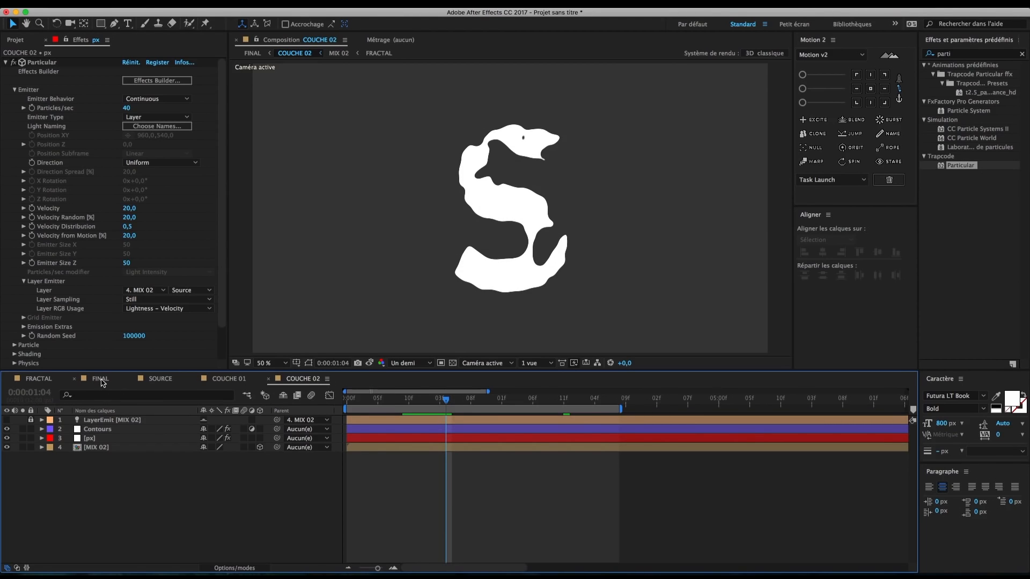
# Step: Duplicate the px layer twice in COUCHE 02 and preview the animation from frame 0:00:00:09
pyautogui.click(113, 439)
pyautogui.press('super+d')
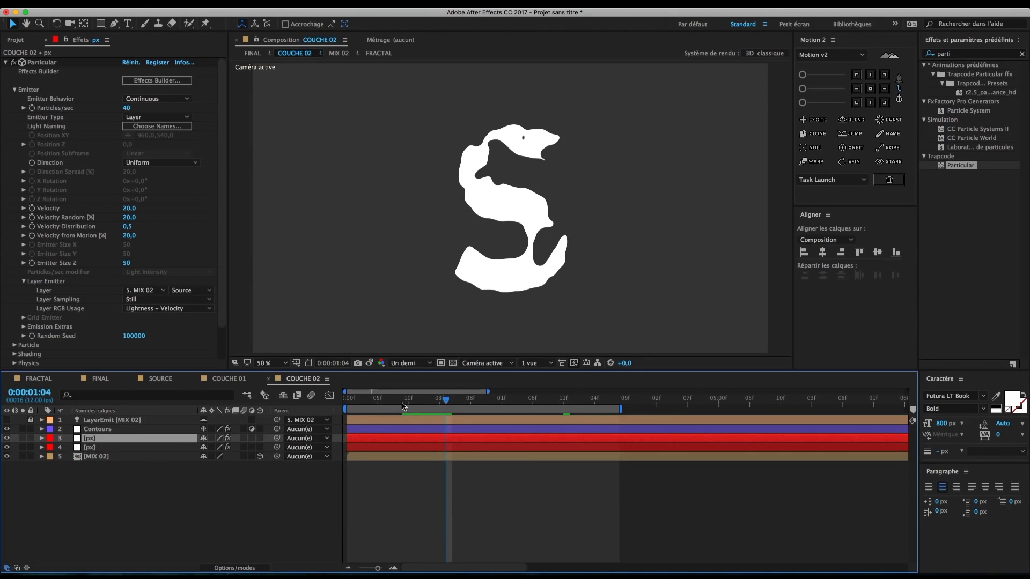
pyautogui.click(466, 400)
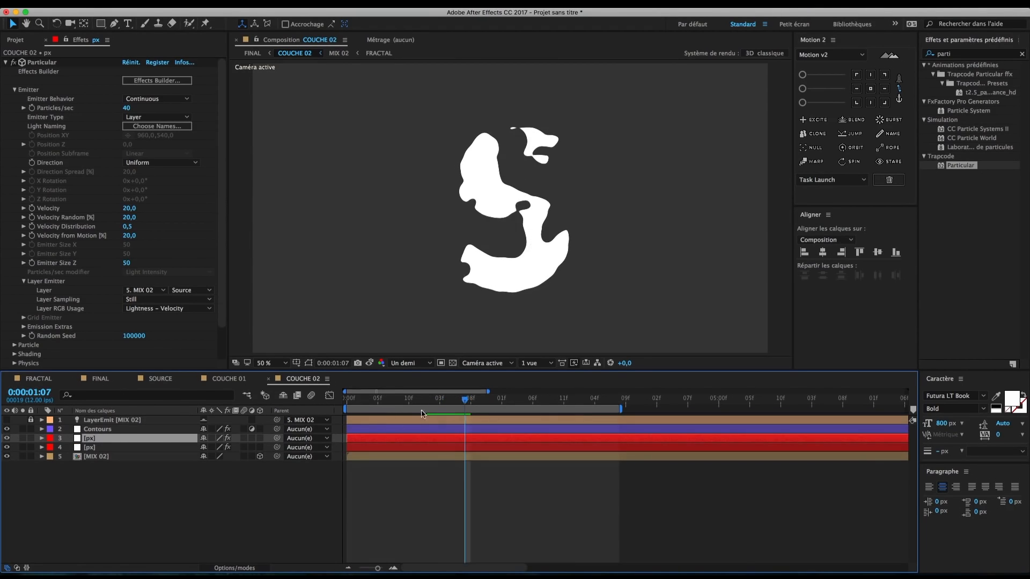
pyautogui.press('super+d')
pyautogui.moveTo(431, 402); pyautogui.dragTo(397, 407)
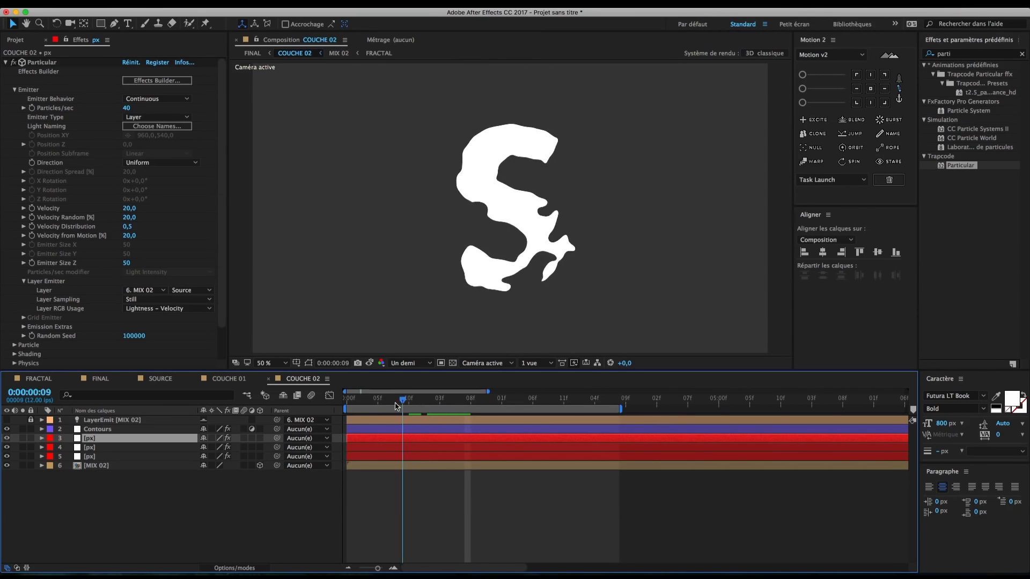
pyautogui.press('space')
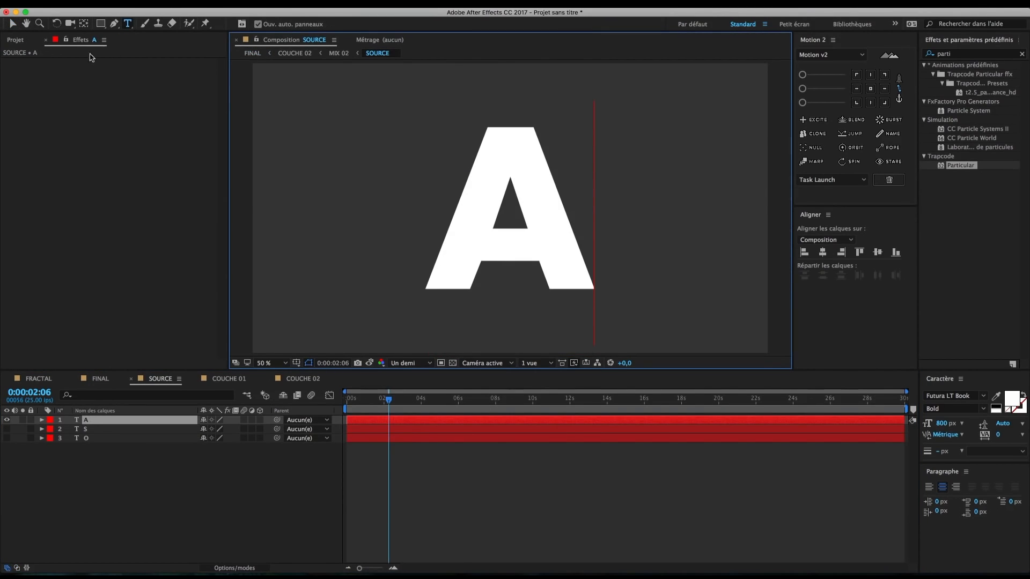
# Step: Replace the letter in the SOURCE composition's text layer with B
pyautogui.click(14, 24)
pyautogui.doubleClick(546, 223)
pyautogui.write('B')
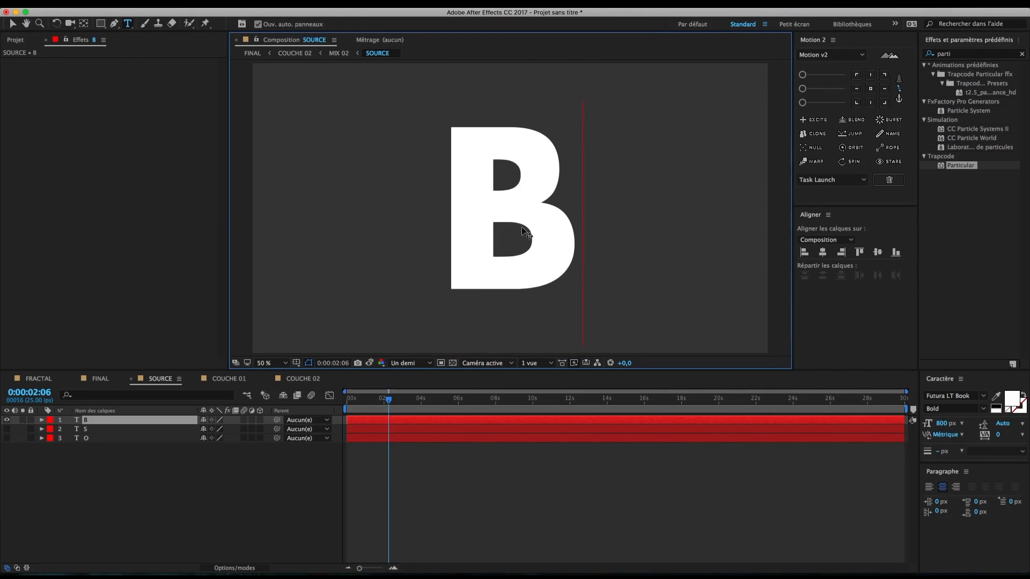
pyautogui.click(13, 24)
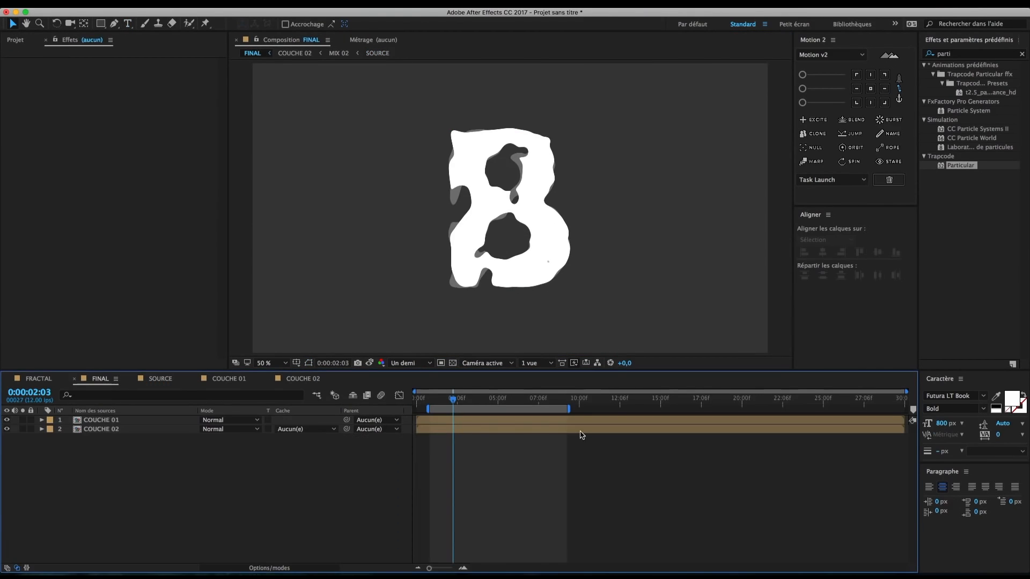